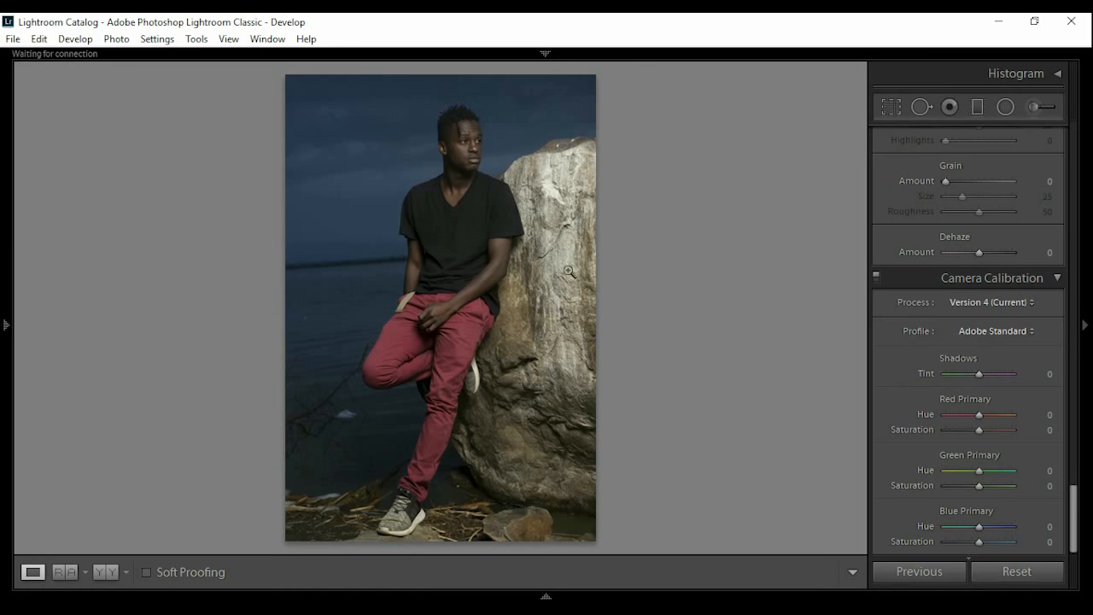
Step: Browse the first photos of the previous import and return to the portrait of the man leaning on the rock
left_click_drag(483, 147, 393, 244)
mouse_move(563, 593)
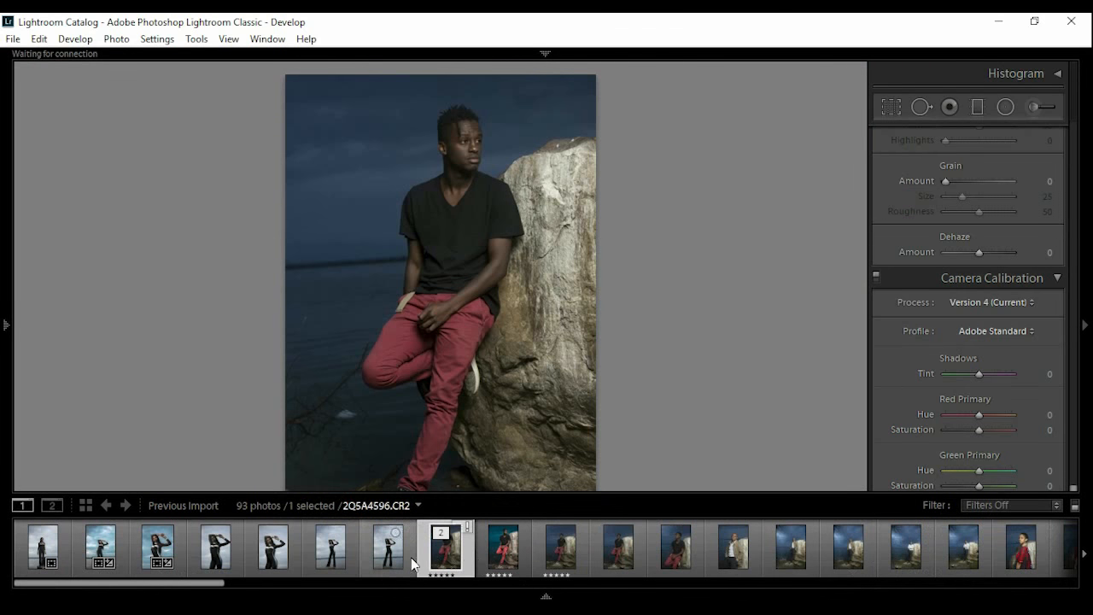
left_click(53, 557)
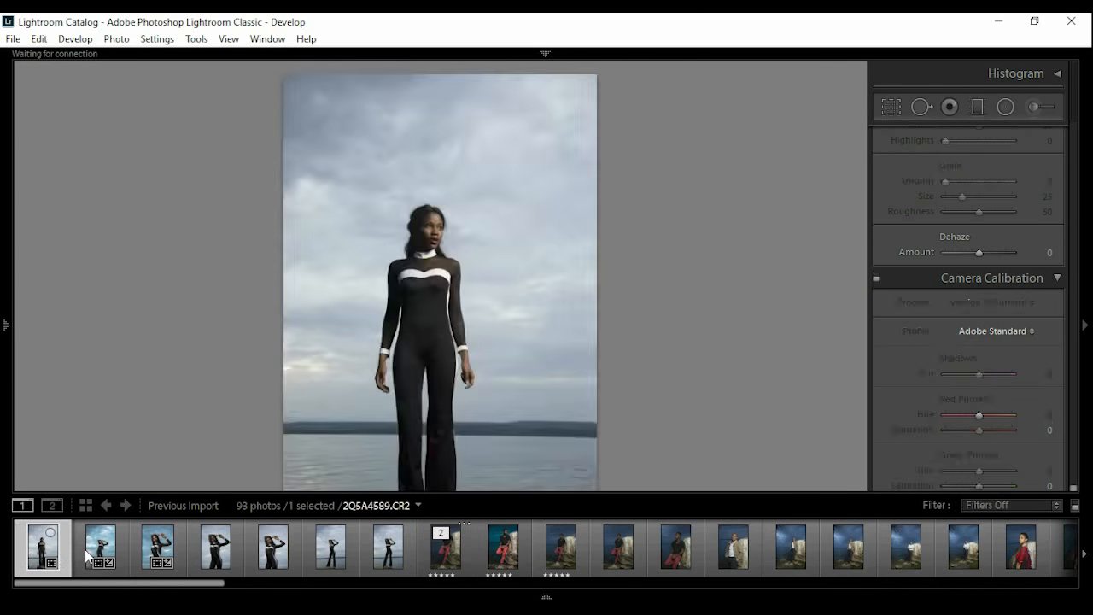
left_click(92, 553)
left_click(150, 548)
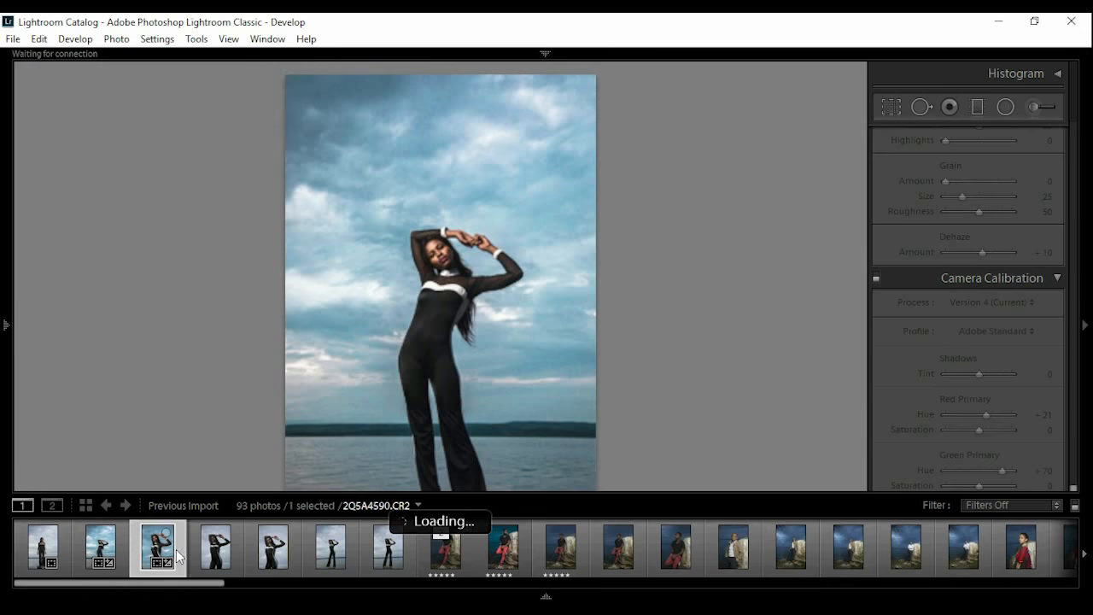
left_click(216, 557)
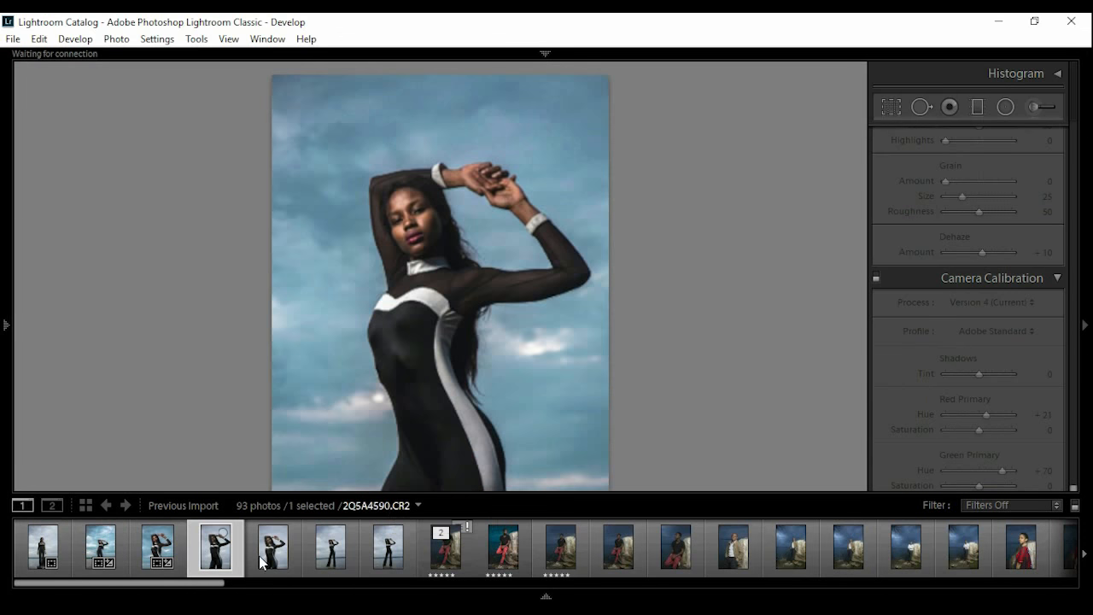
left_click(294, 555)
left_click(318, 559)
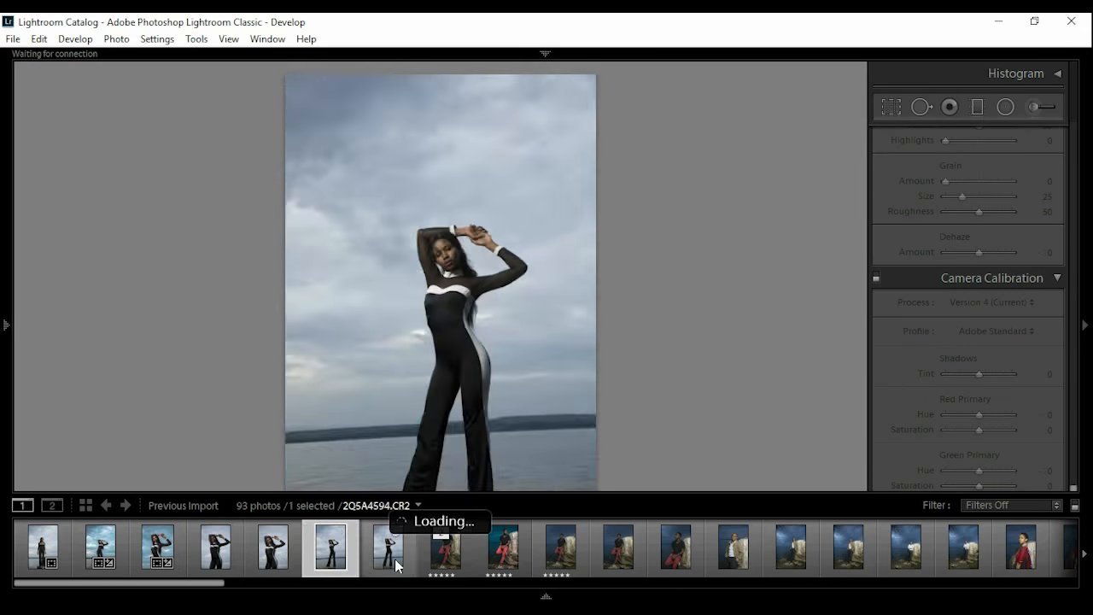
left_click(395, 559)
left_click(443, 559)
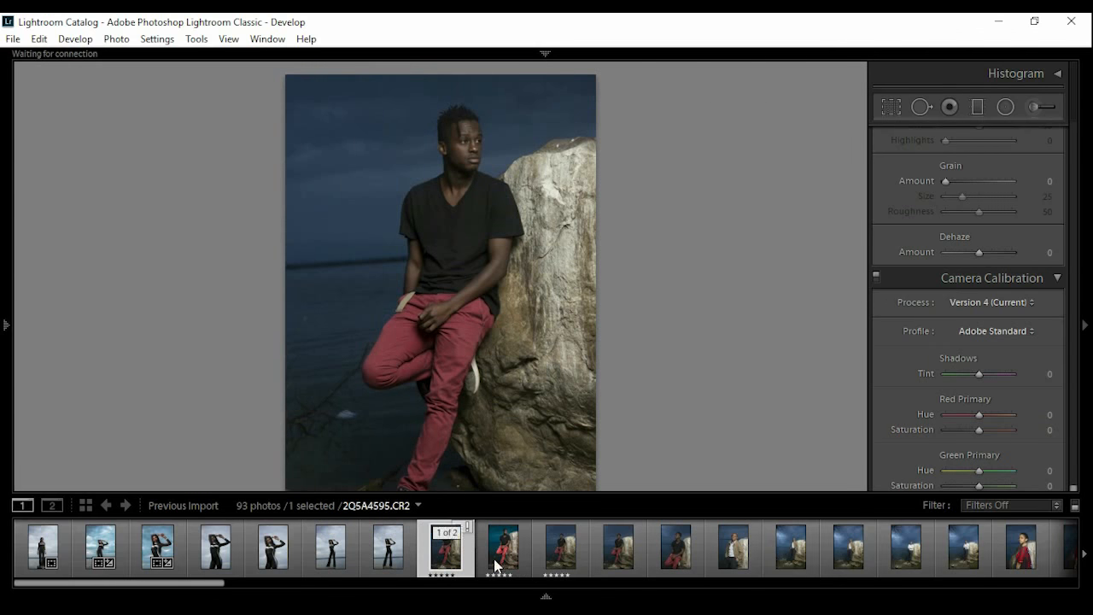
key("F6")
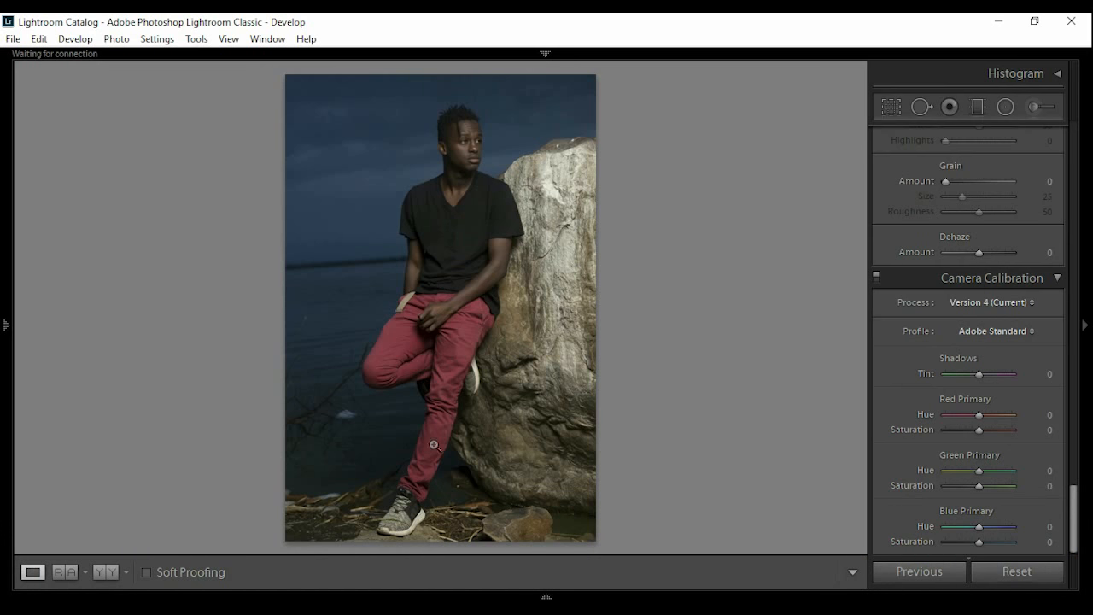
Step: Look through the portrait's develop adjustments, including Basic, Tone Curve, HSL and Split Toning
scroll(907, 291, "up", 10)
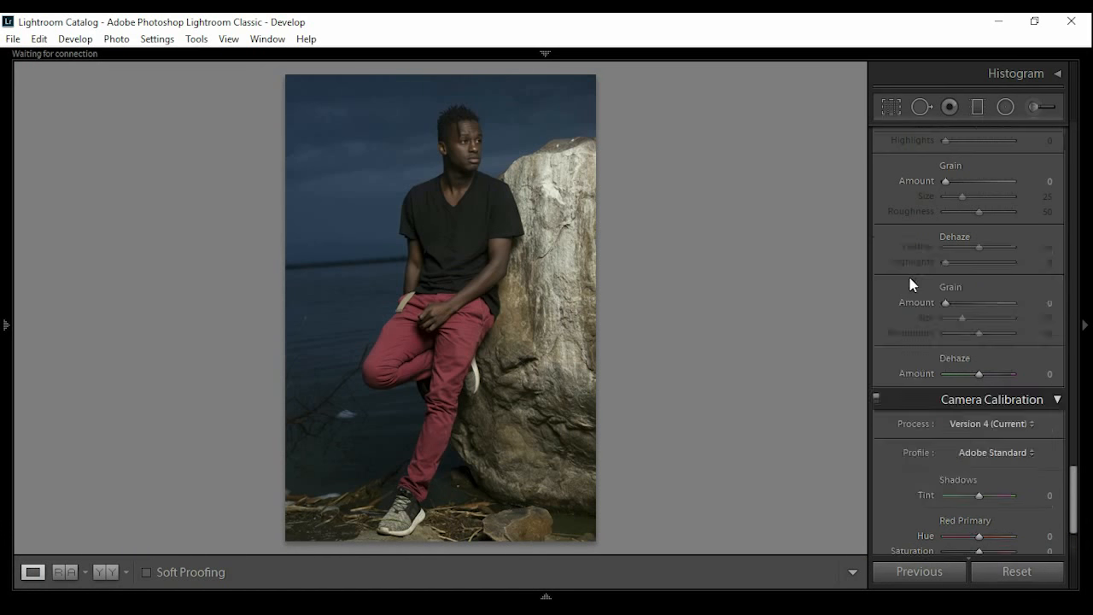
scroll(905, 295, "up", 15)
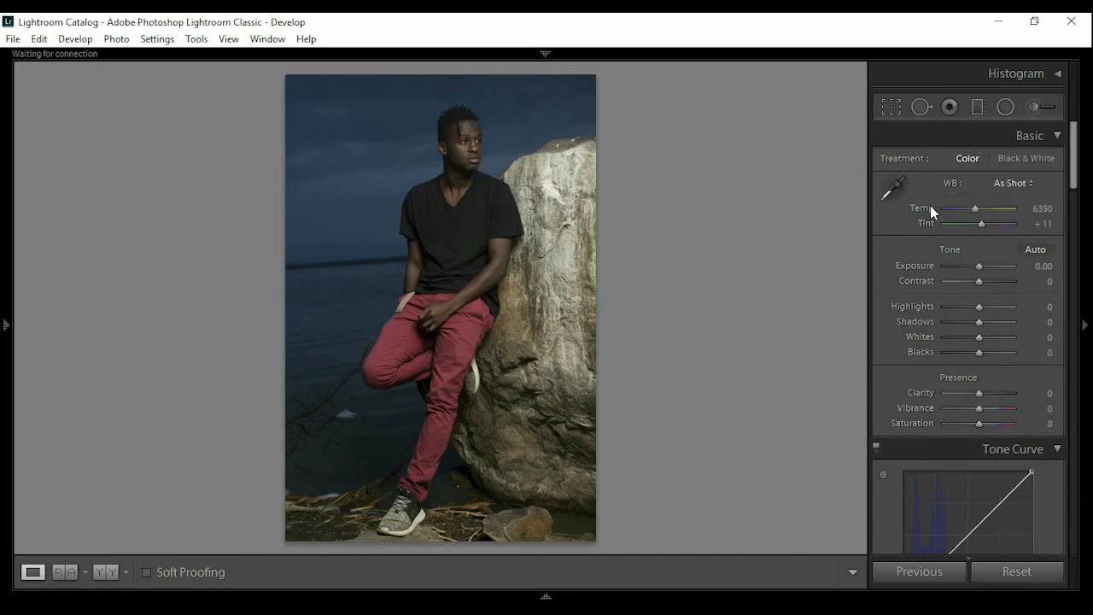
scroll(938, 430, "down", 5)
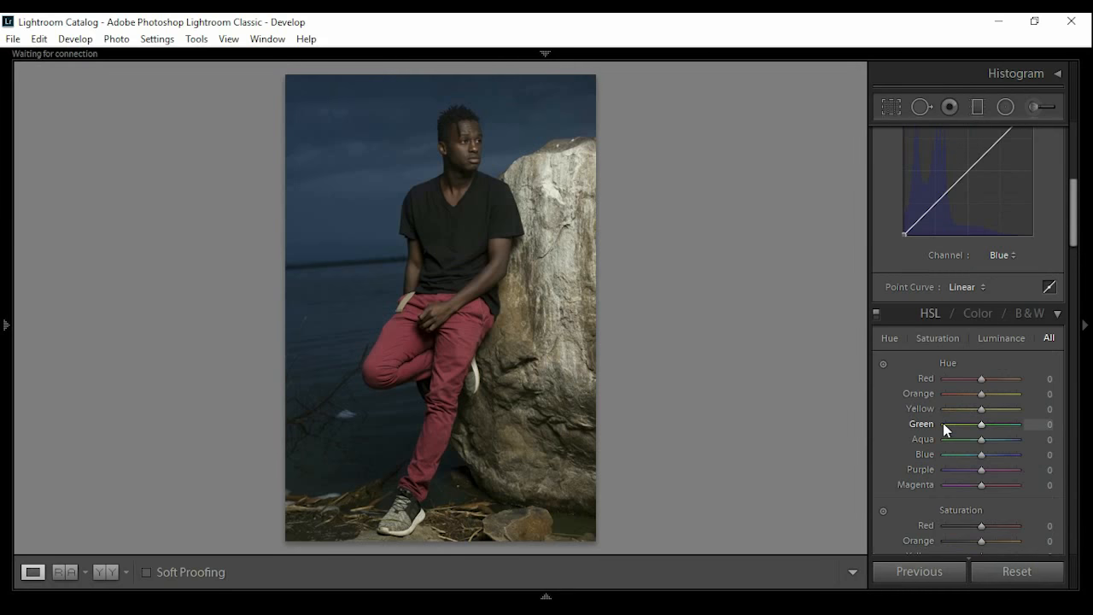
scroll(914, 393, "down", 7)
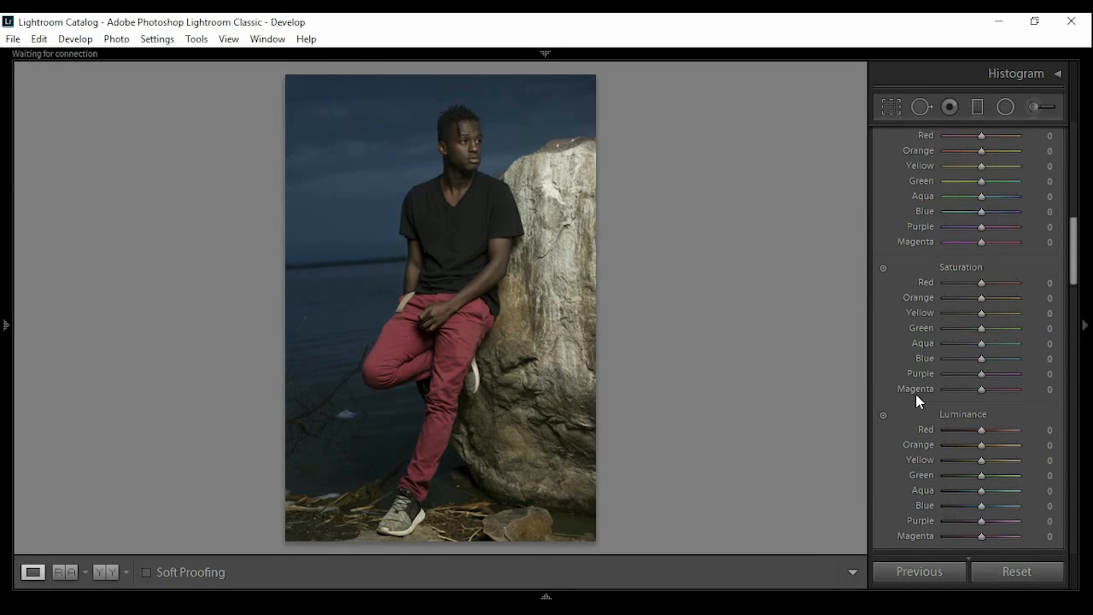
scroll(916, 394, "down", 12)
scroll(915, 394, "down", 10)
scroll(916, 394, "up", 5)
scroll(920, 391, "up", 10)
Step: Apply the "symo" develop preset to the portrait
mouse_move(2, 311)
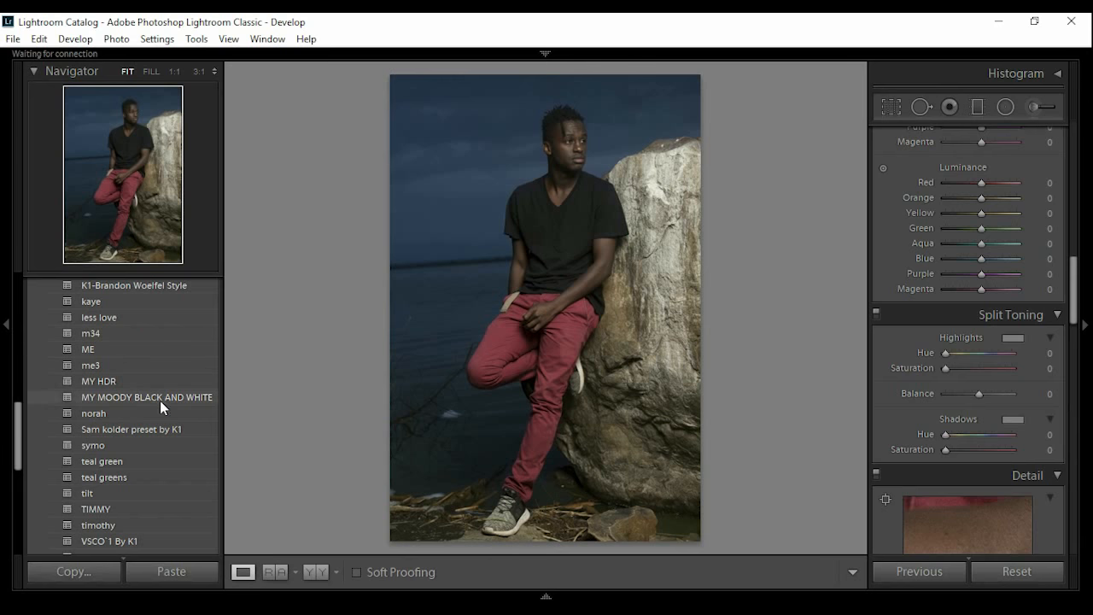
left_click(145, 445)
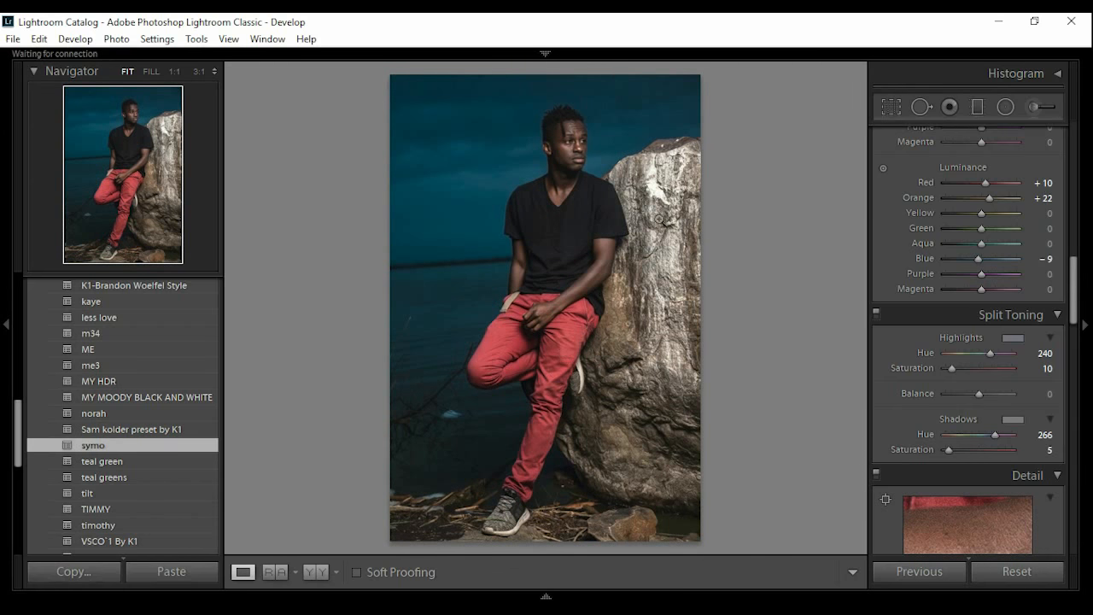
key("F7")
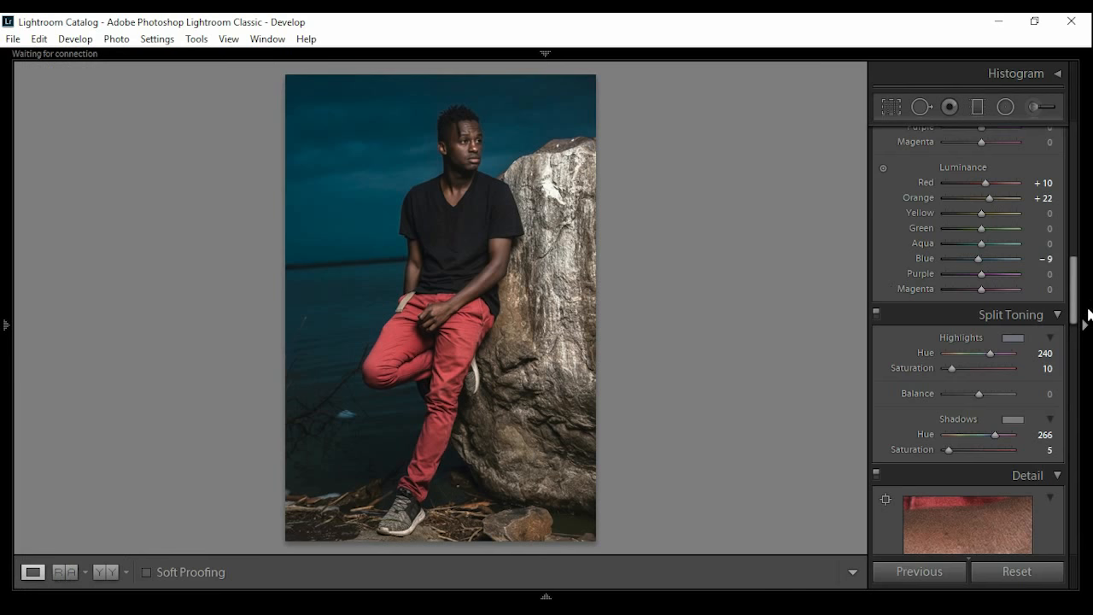
Step: Examine the HSL, Split Toning and Transform settings of the portrait with the preset applied
scroll(957, 233, "up", 3)
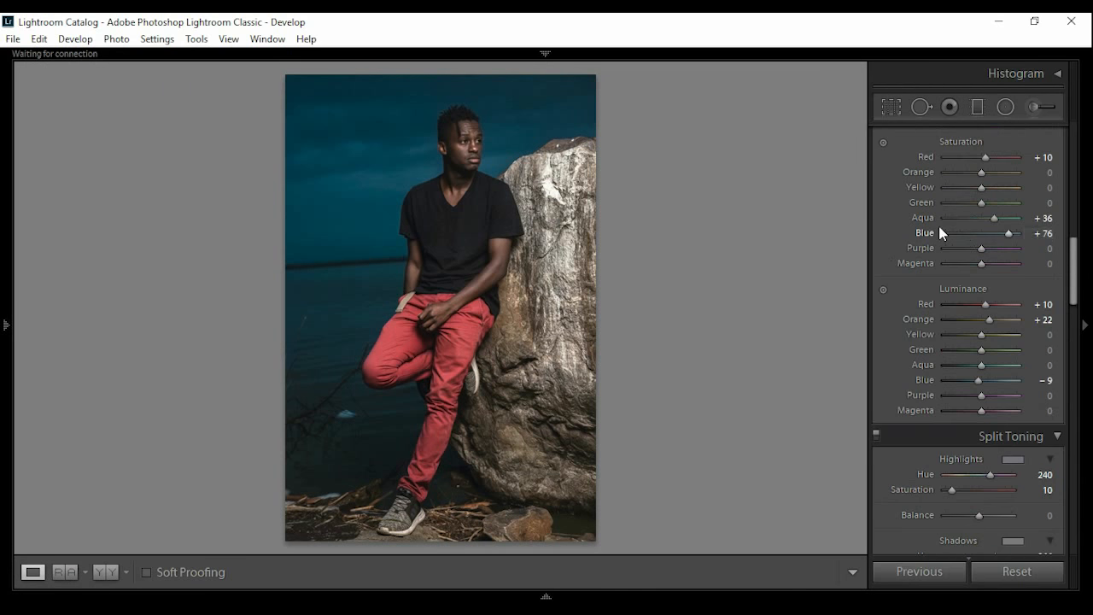
scroll(939, 230, "up", 10)
scroll(939, 243, "down", 12)
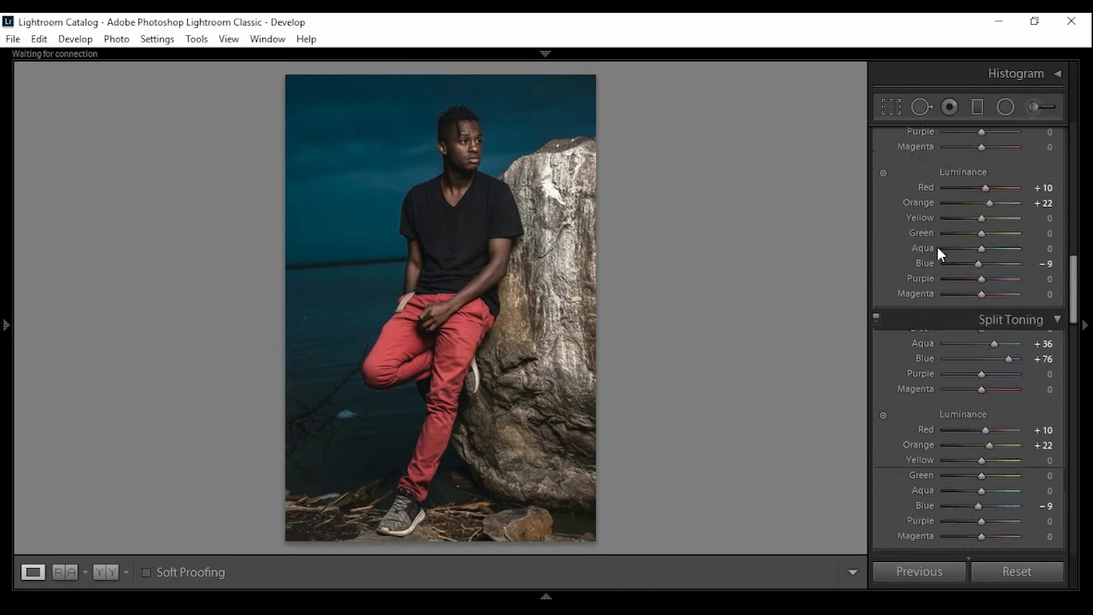
scroll(939, 252, "down", 10)
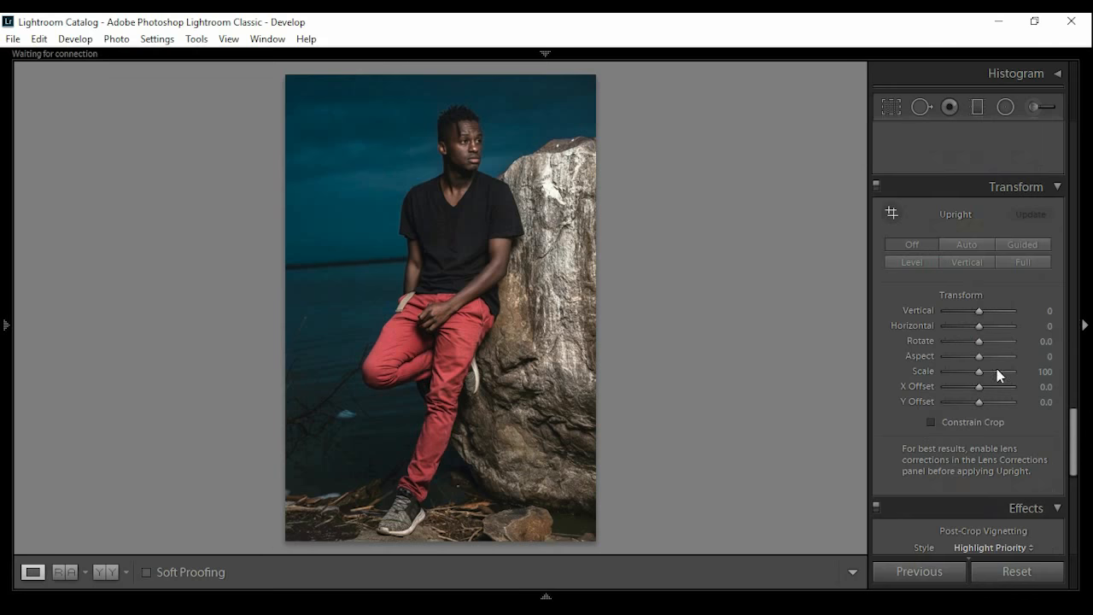
Step: Compare the before and after versions of the portrait side by side and check a close-up of the rock
key("Tab")
left_click(107, 571)
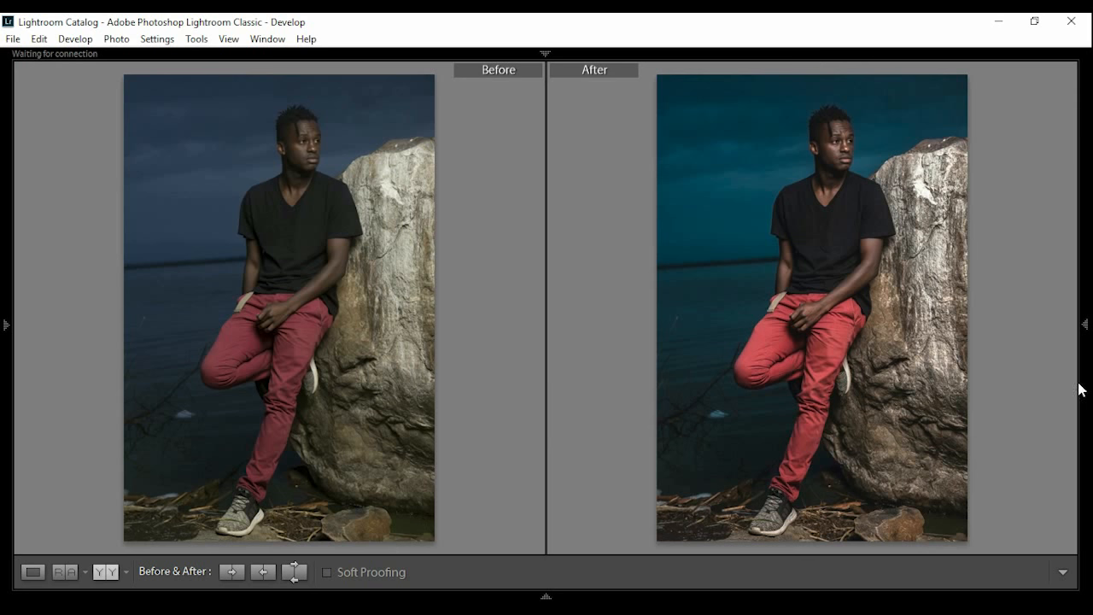
left_click(2, 466)
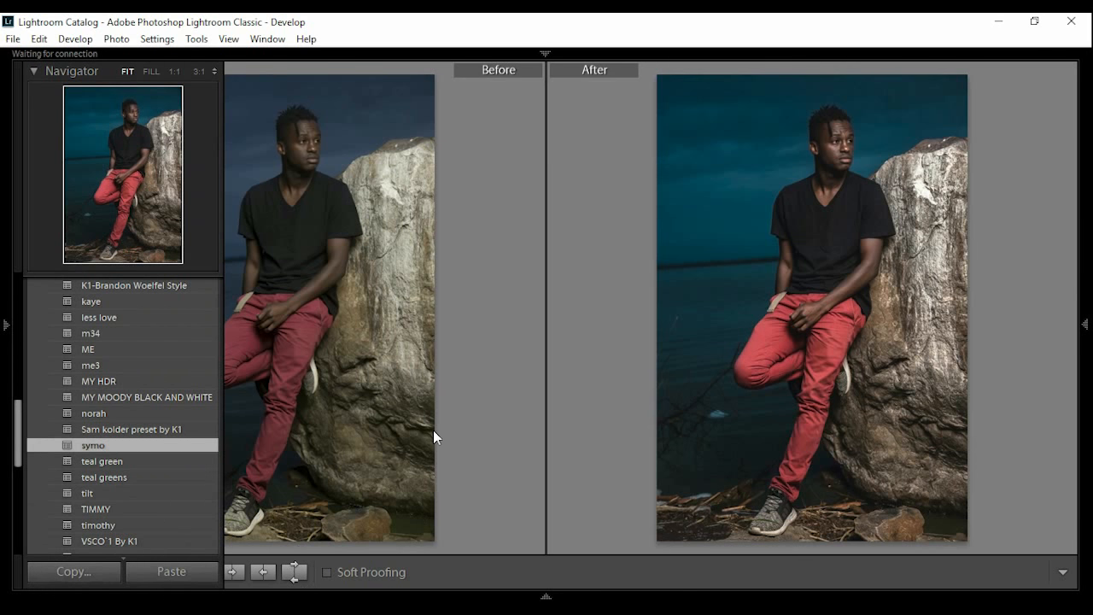
left_click(770, 327)
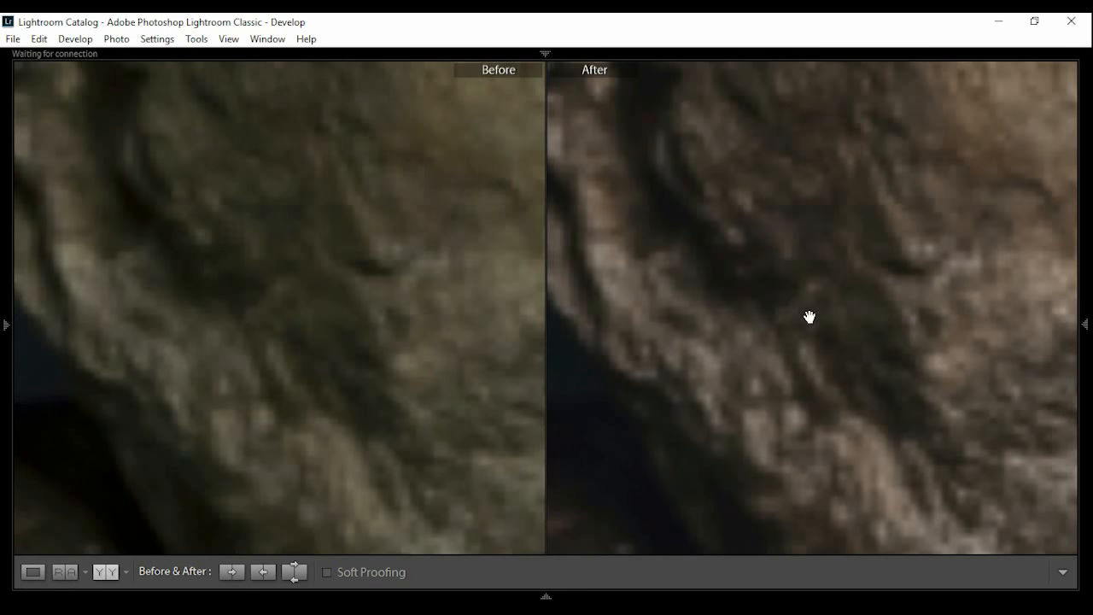
left_click(783, 270)
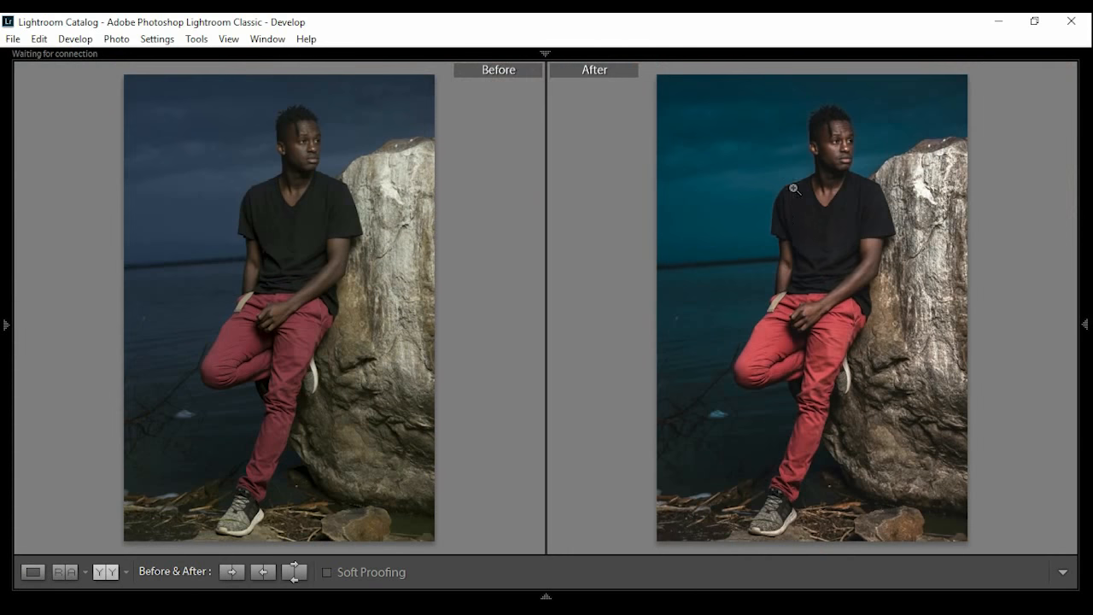
Step: Bring up the Edit in Adobe Photoshop CC 2018 option for the portrait and switch to 2Q5A4596.CR2 in Photoshop
right_click(794, 198)
mouse_move(855, 277)
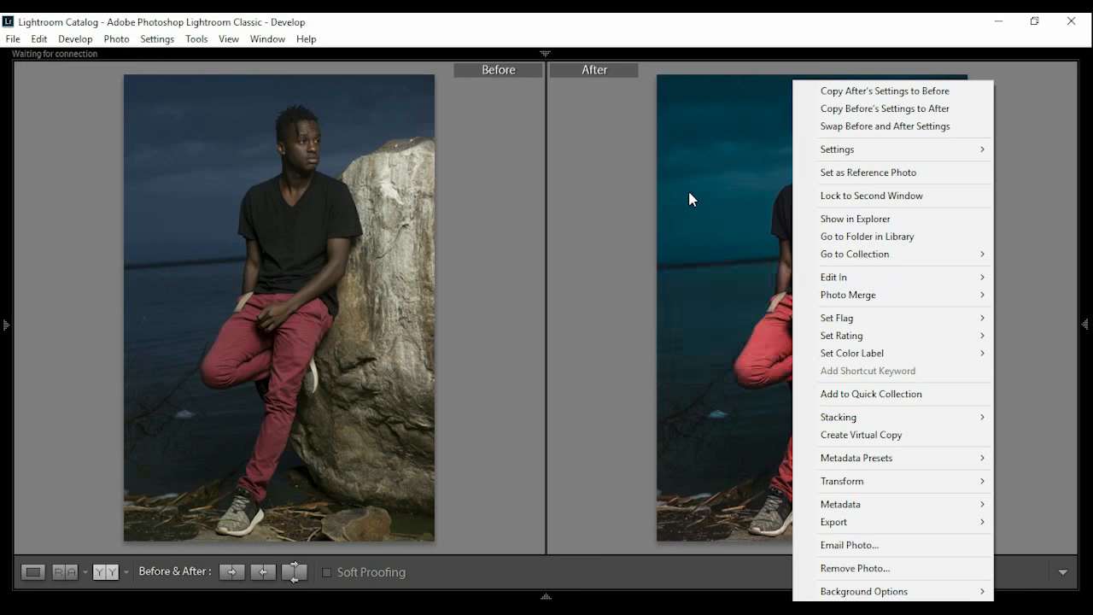
left_click(731, 233)
right_click(730, 233)
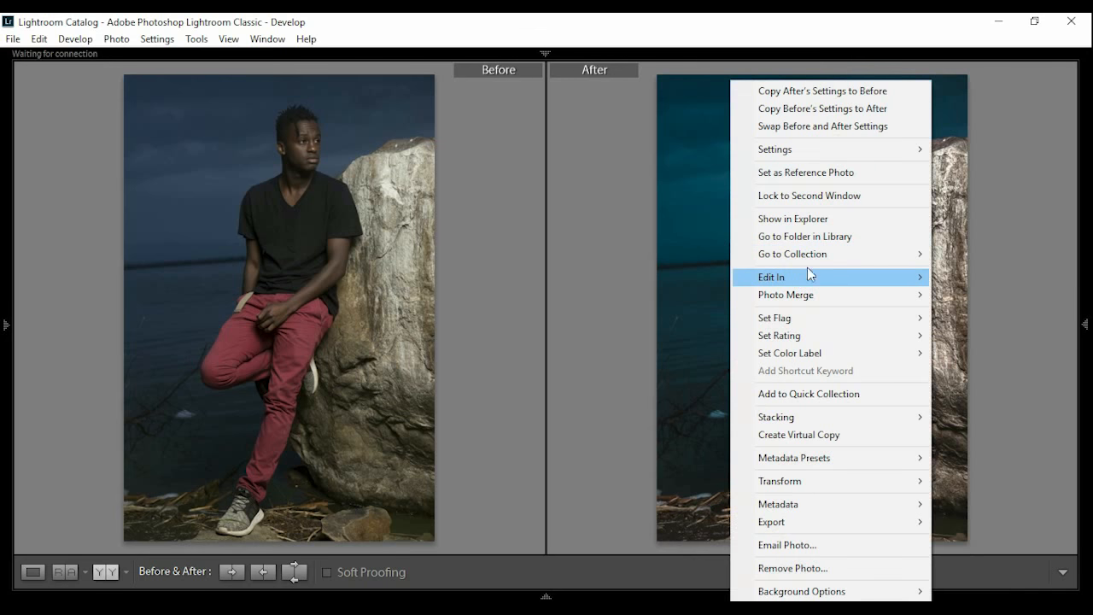
mouse_move(743, 287)
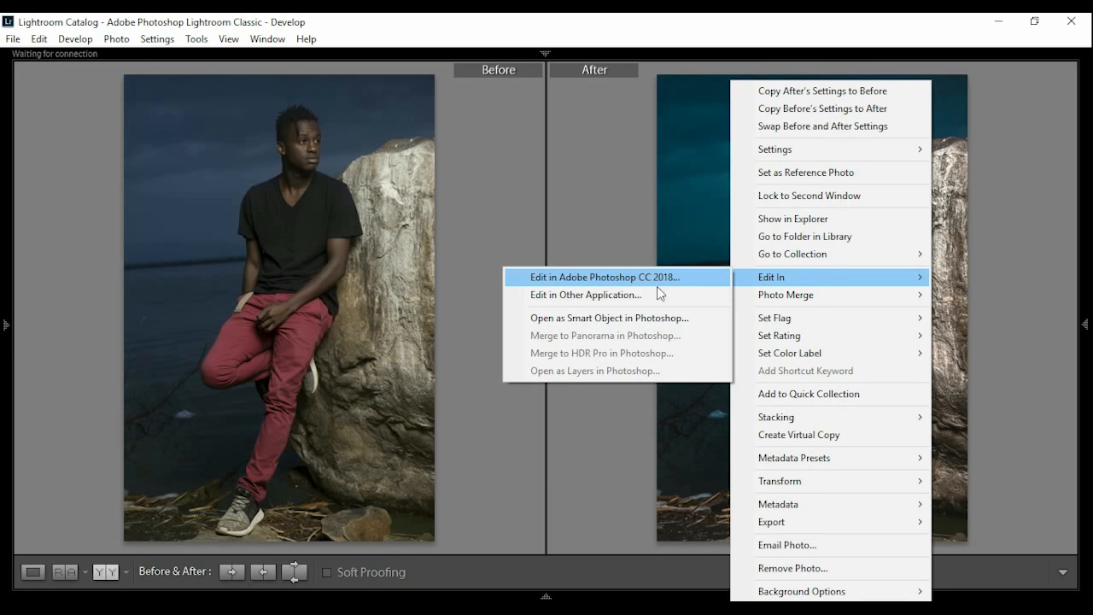
left_click(620, 213)
right_click(656, 205)
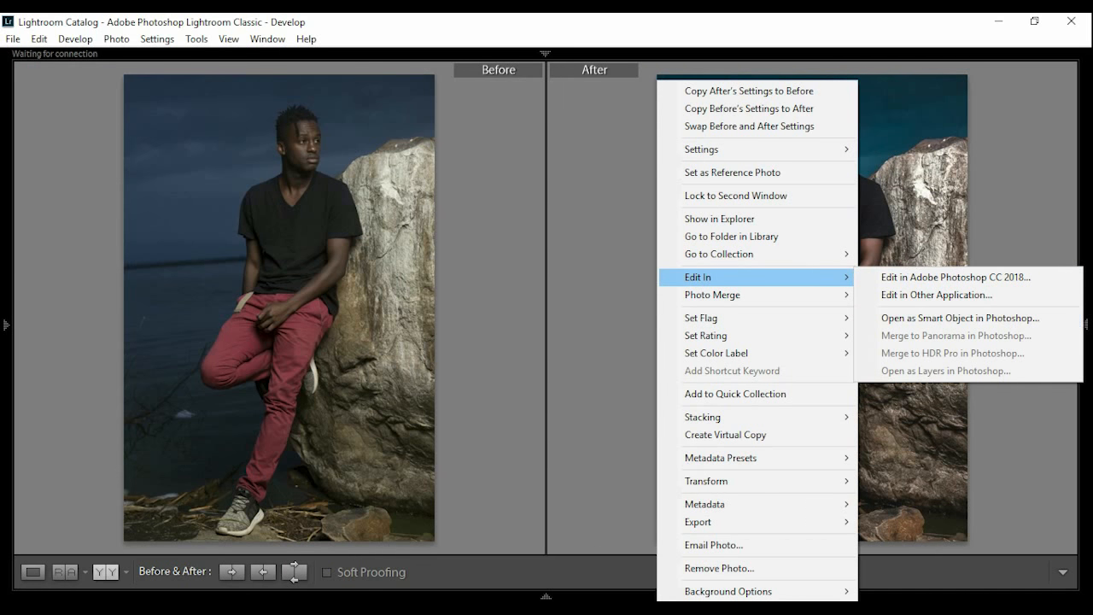
key("Escape")
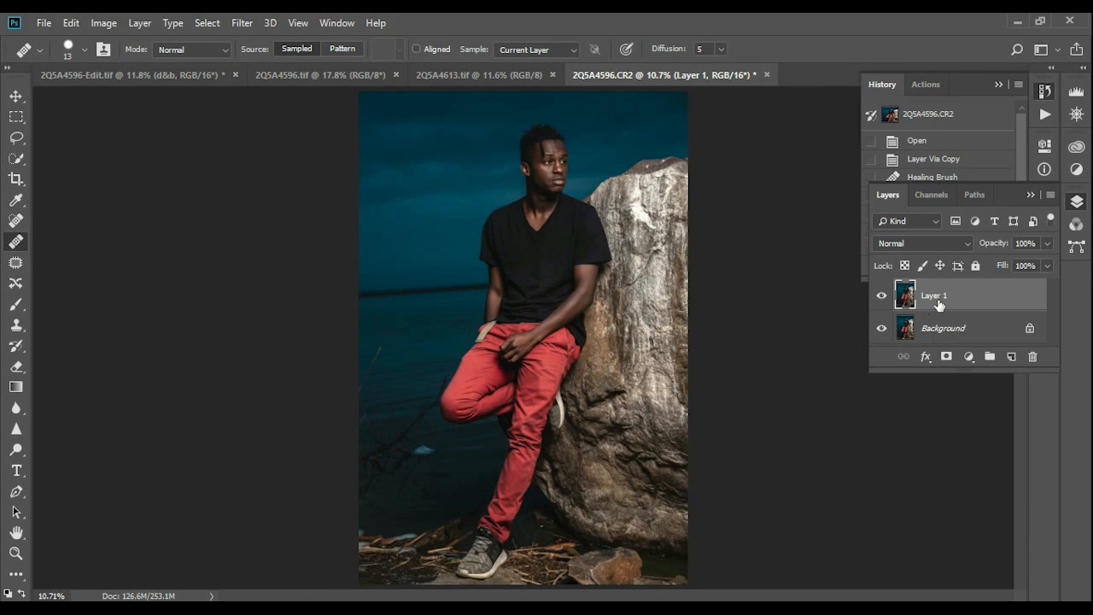
Step: Merge Layer 1 down into the Background layer
key("ctrl+e")
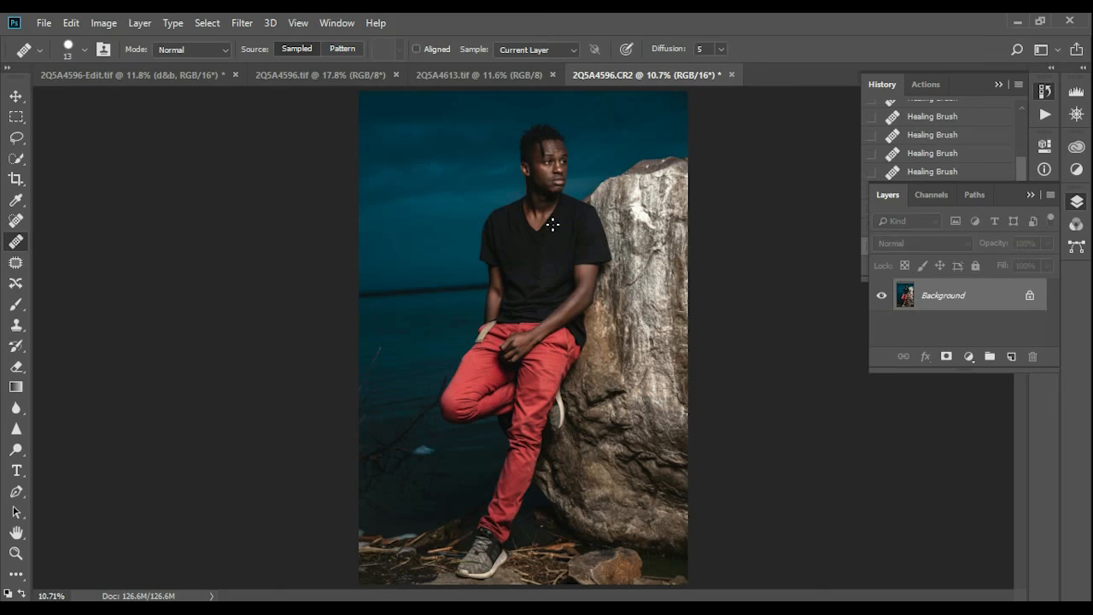
Step: Inspect the man's neck, shirt, arms and trousers and the rock up close, returning to the full image
scroll(553, 225, "up", 5)
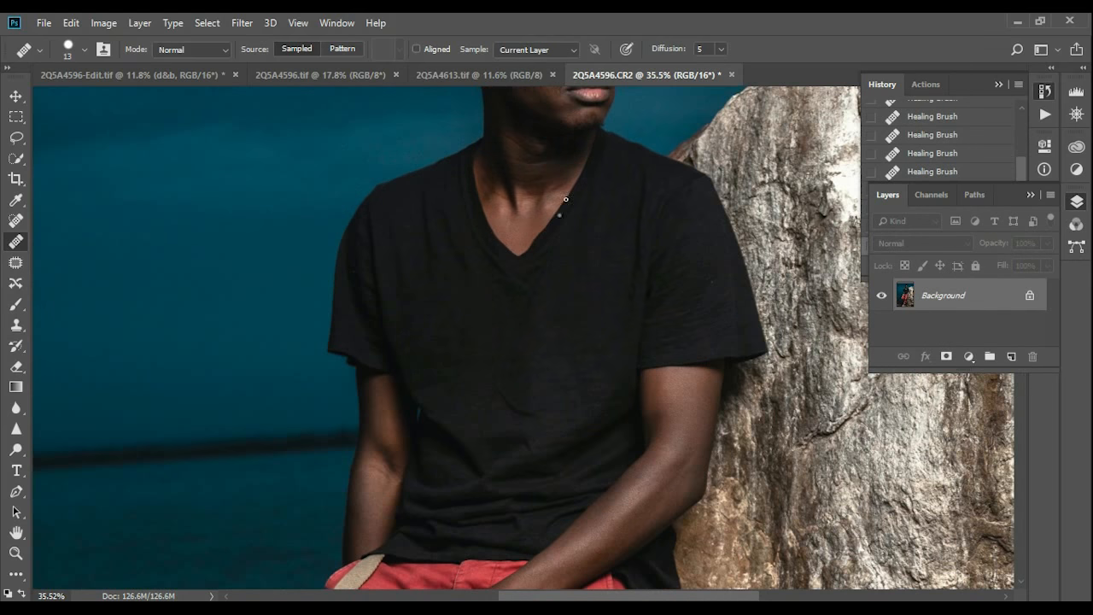
left_click_drag(559, 166, 508, 137)
mouse_move(586, 325)
left_mouse_down()
mouse_move(424, 174)
mouse_move(249, 248)
mouse_move(261, 372)
left_mouse_up()
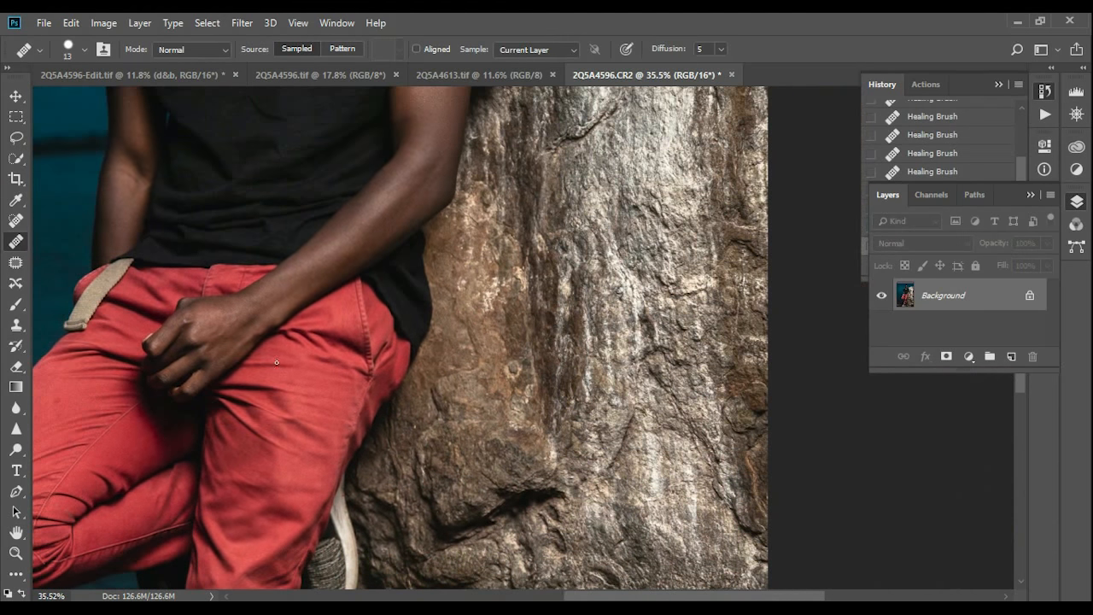
key("ctrl+0")
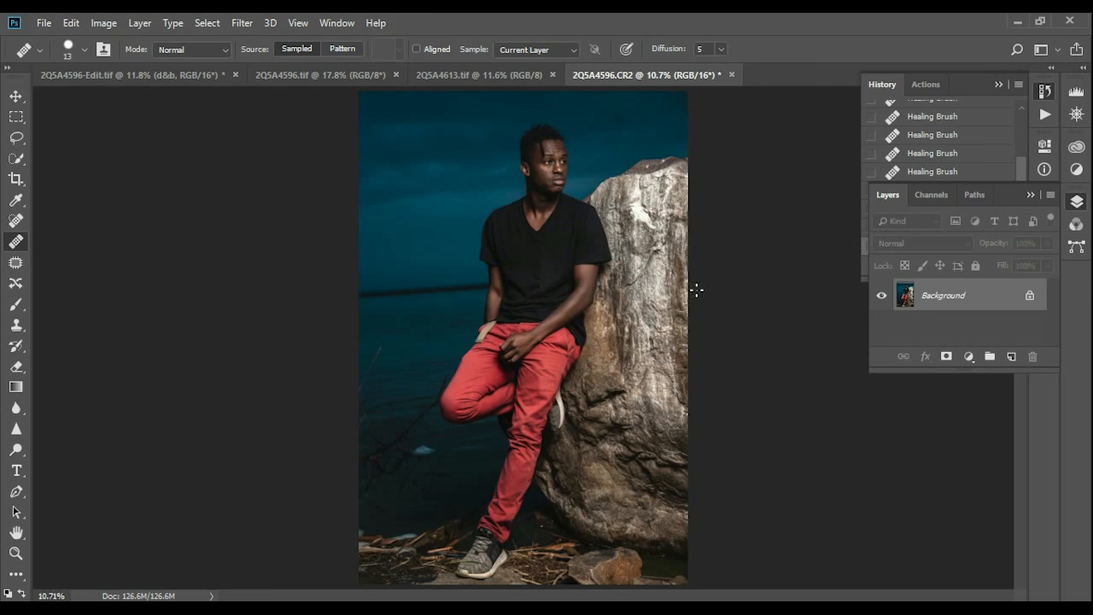
scroll(528, 180, "up", 8)
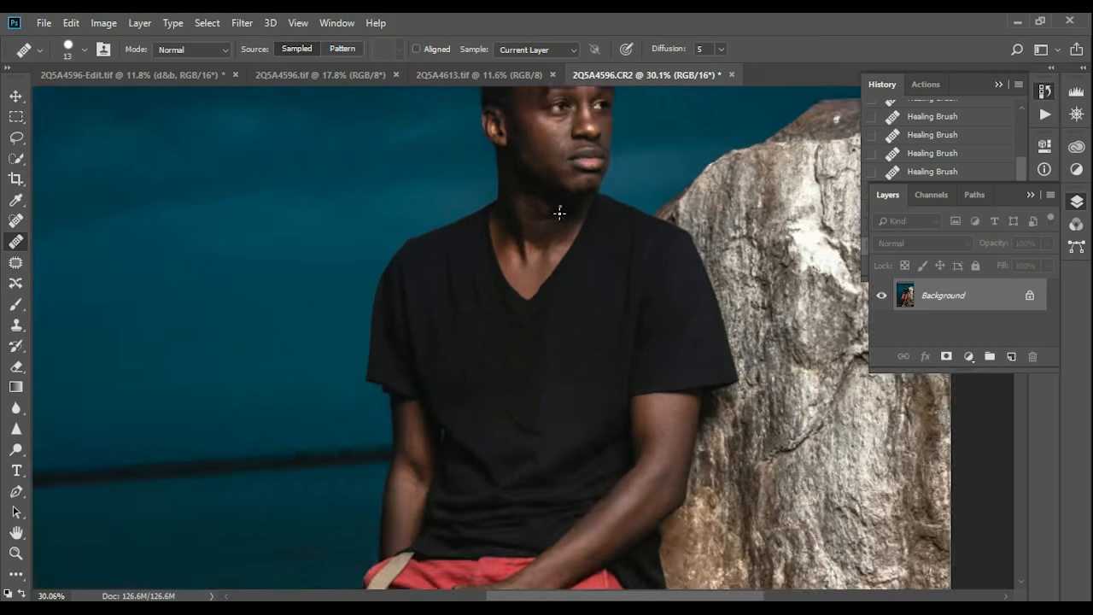
scroll(532, 179, "up", 2)
left_click_drag(532, 179, 298, 276)
key("ctrl+0")
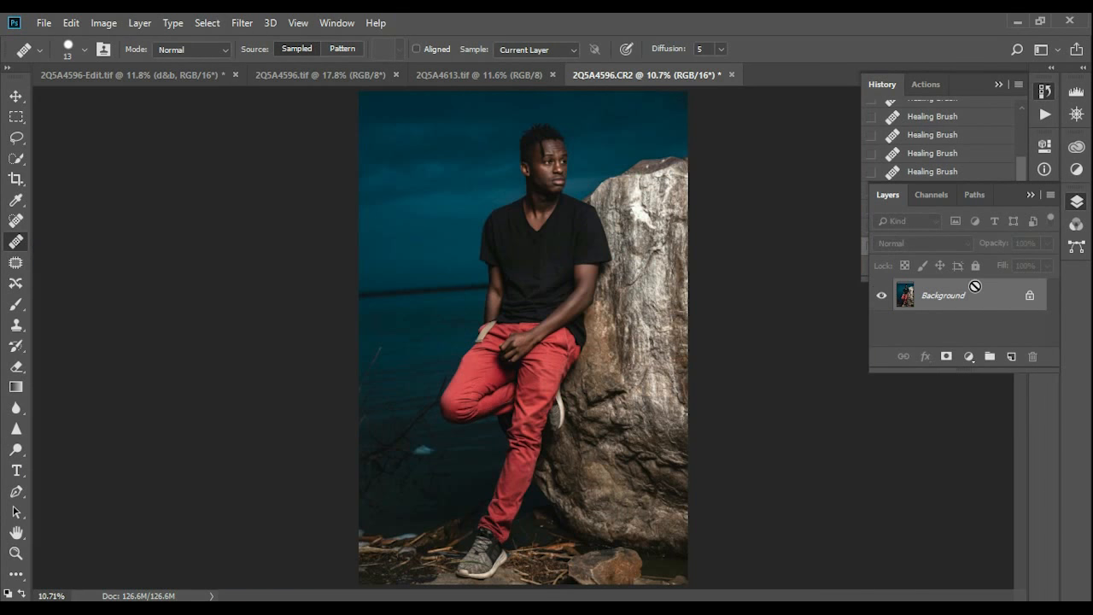
Step: Duplicate the Background layer as a separate layer for retouching
key("ctrl+j")
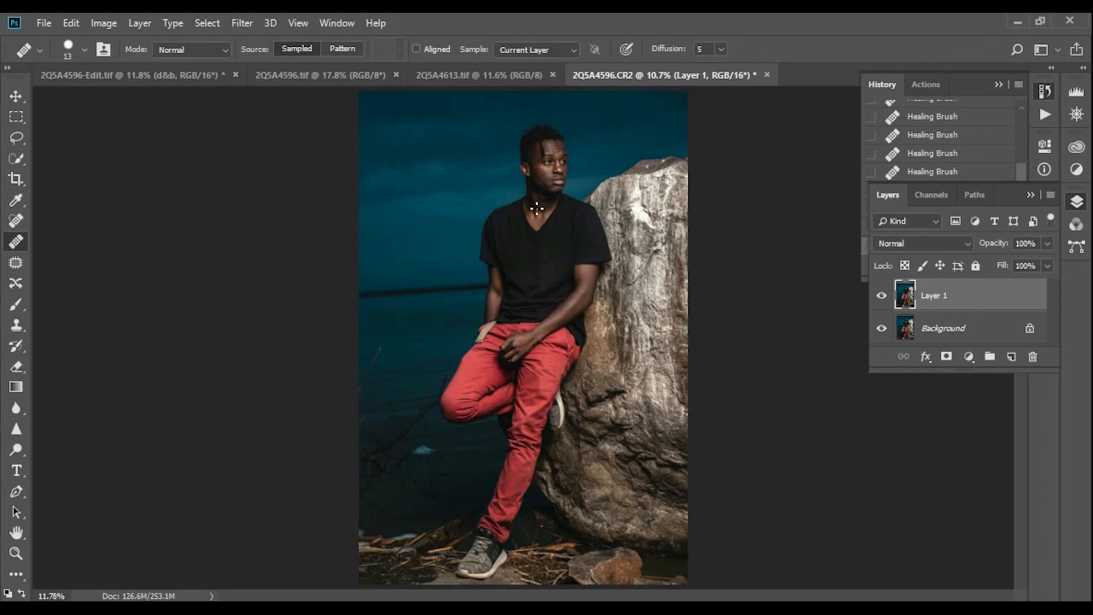
scroll(536, 208, "up", 2)
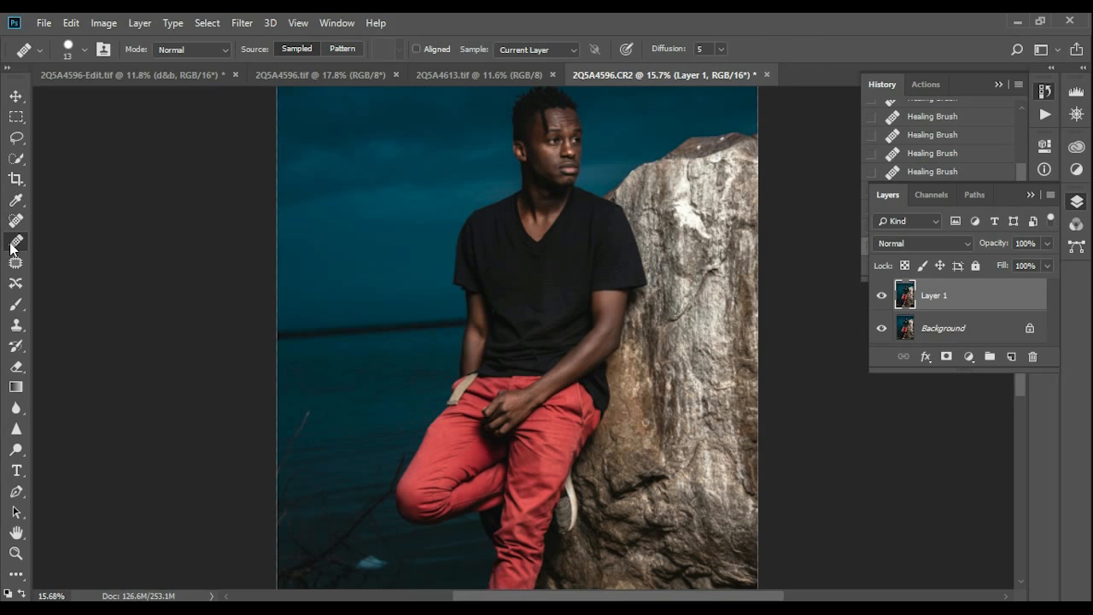
scroll(475, 234, "up", 3)
scroll(561, 205, "up", 3)
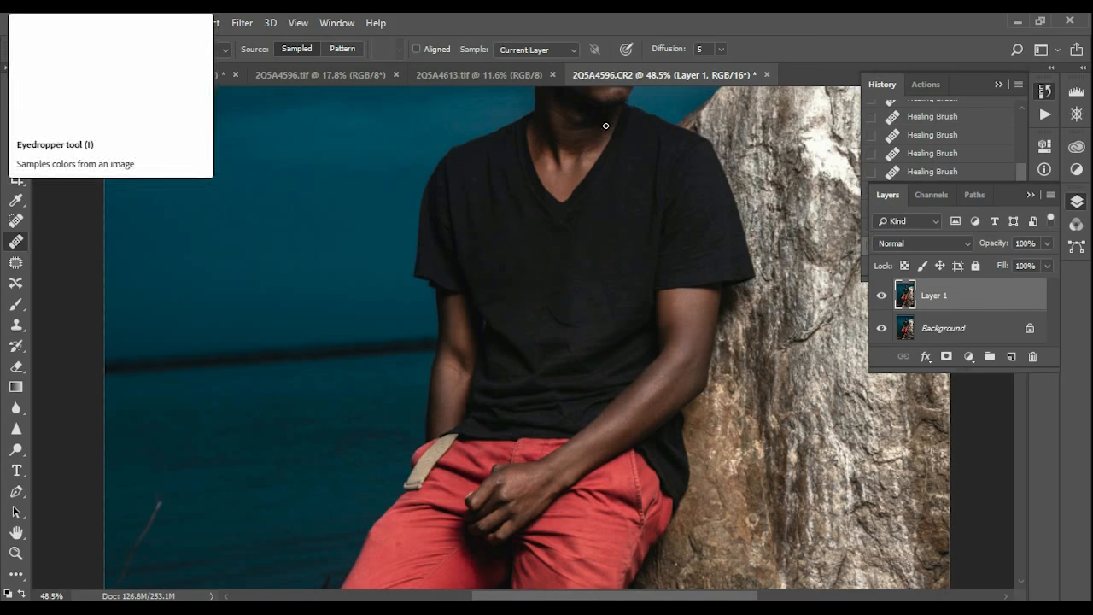
Step: Heal the small blemishes on the man's forehead on Layer 1 with the Healing Brush
left_click_drag(600, 111, 512, 525)
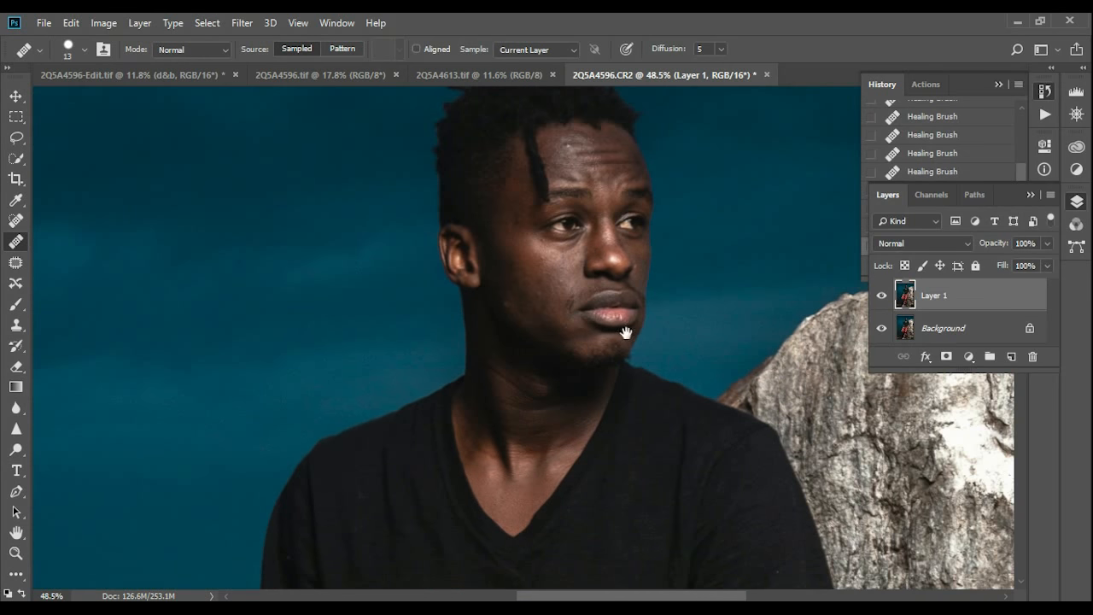
scroll(584, 240, "up", 2)
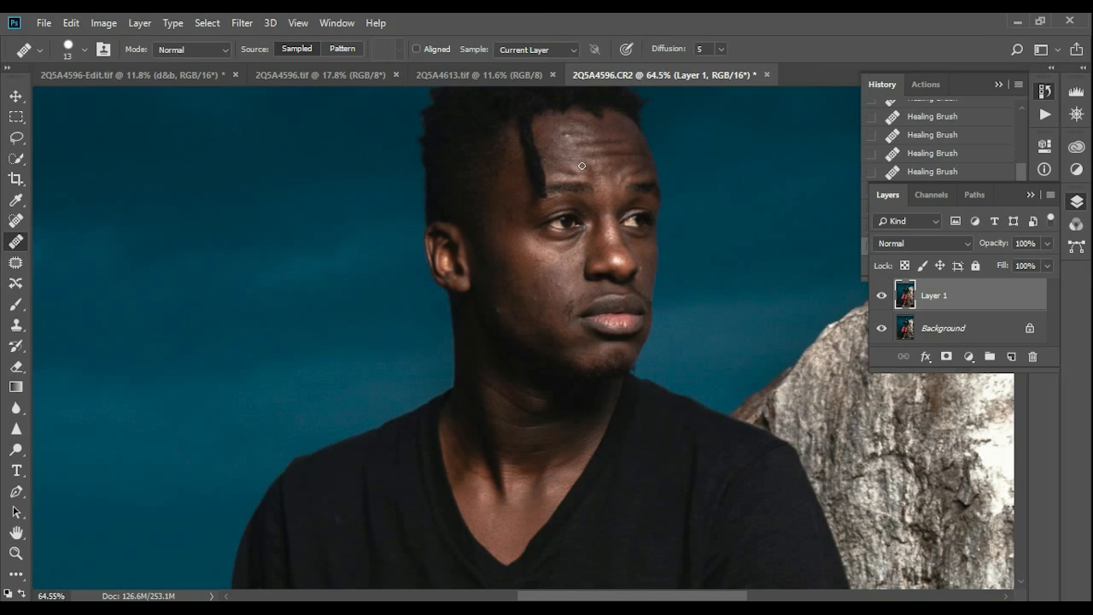
scroll(582, 166, "up", 2)
scroll(586, 251, "up", 1)
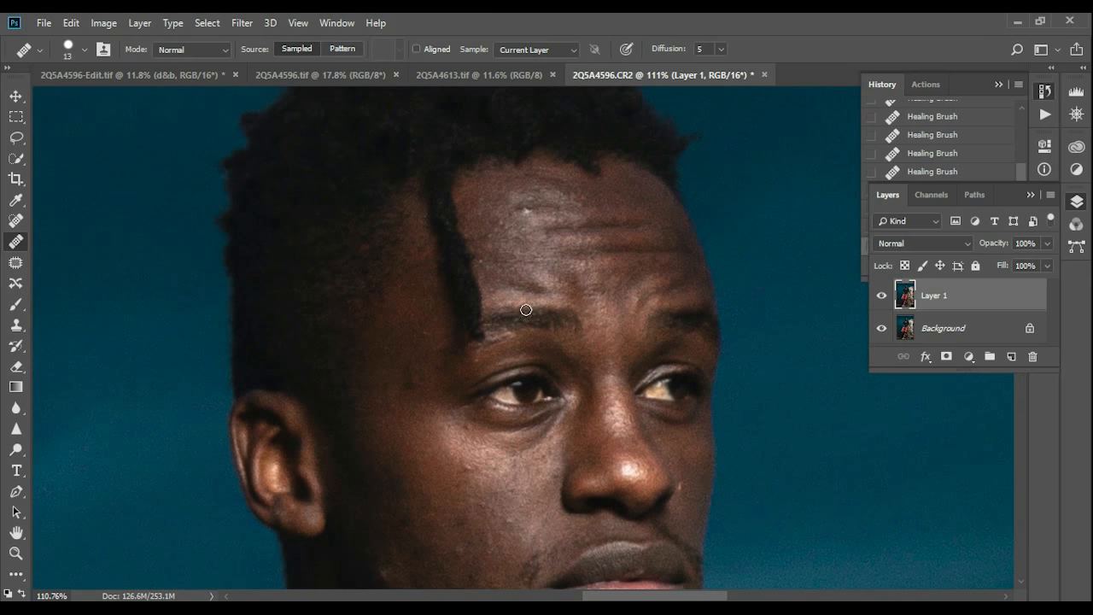
left_click_drag(518, 234, 525, 236)
left_click(523, 210)
left_click_drag(515, 408, 527, 242)
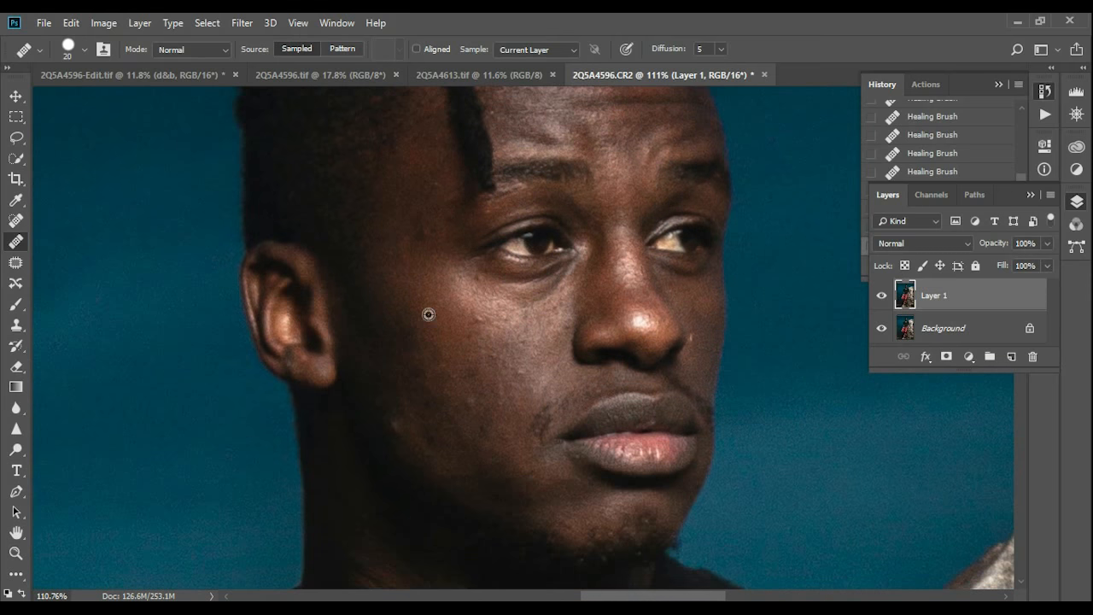
key("Delete")
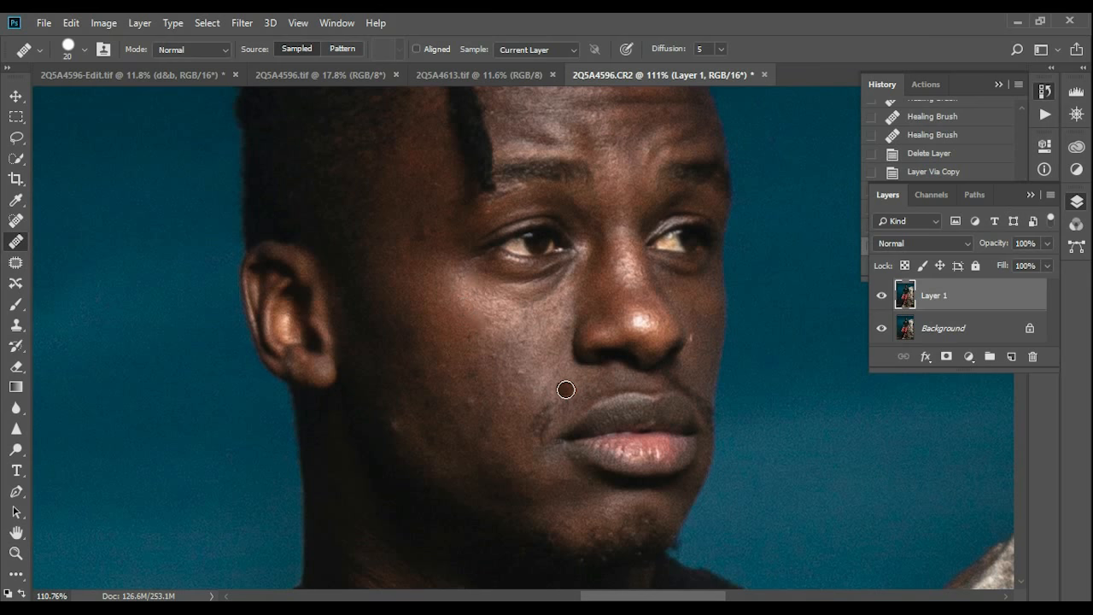
key("ctrl+j")
key("ctrl+z")
left_click(1031, 196)
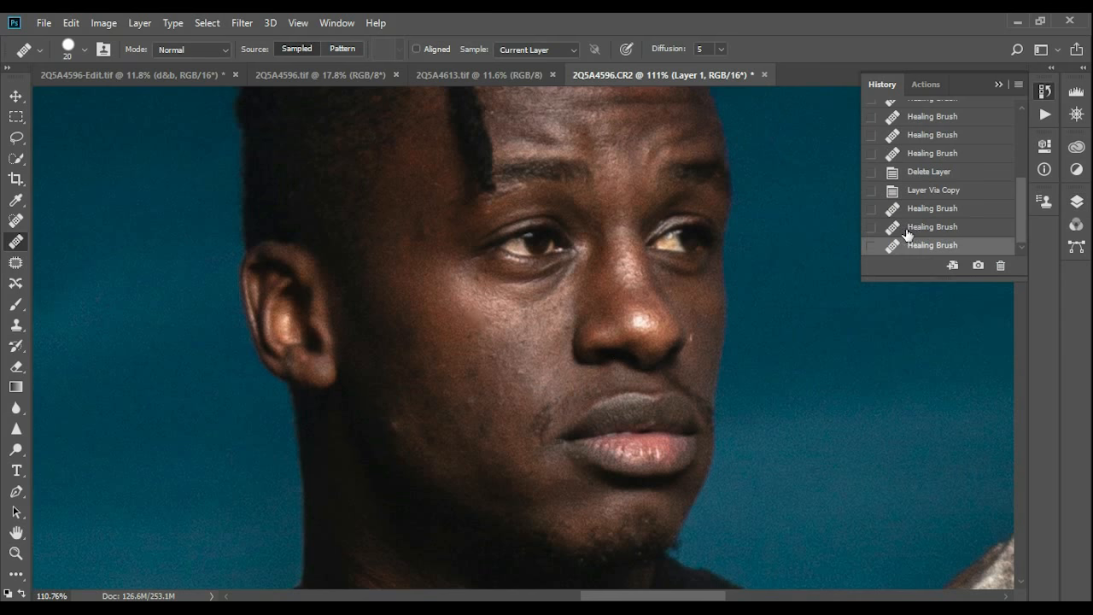
left_click(912, 229)
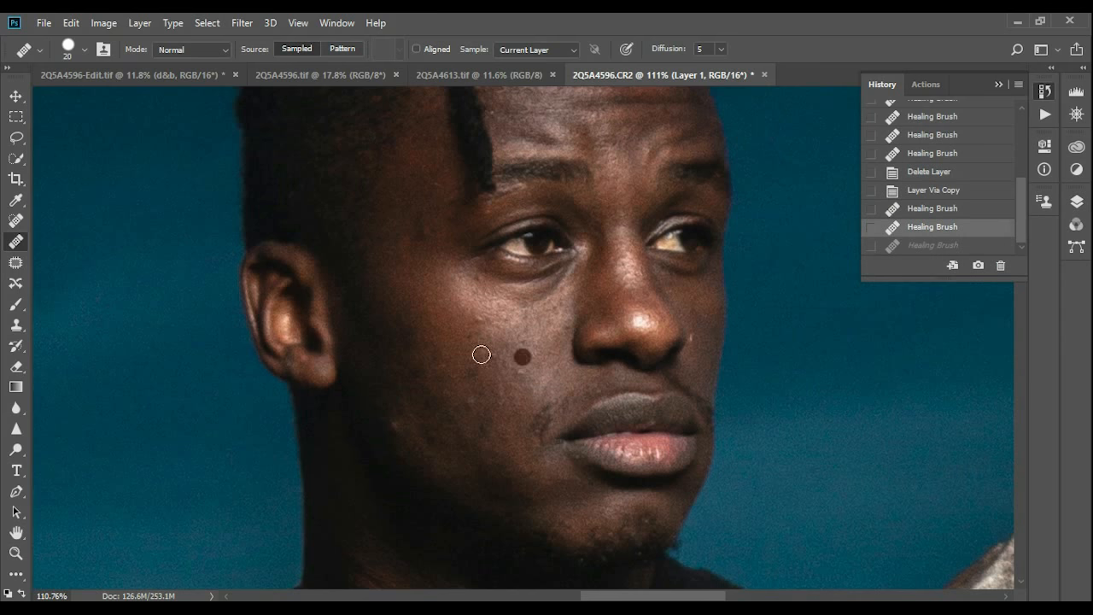
Step: Heal the small blemishes on the man's upper cheek below the eye with an 11-pixel Healing Brush
scroll(469, 339, "up", 2)
left_click_drag(473, 334, 466, 333)
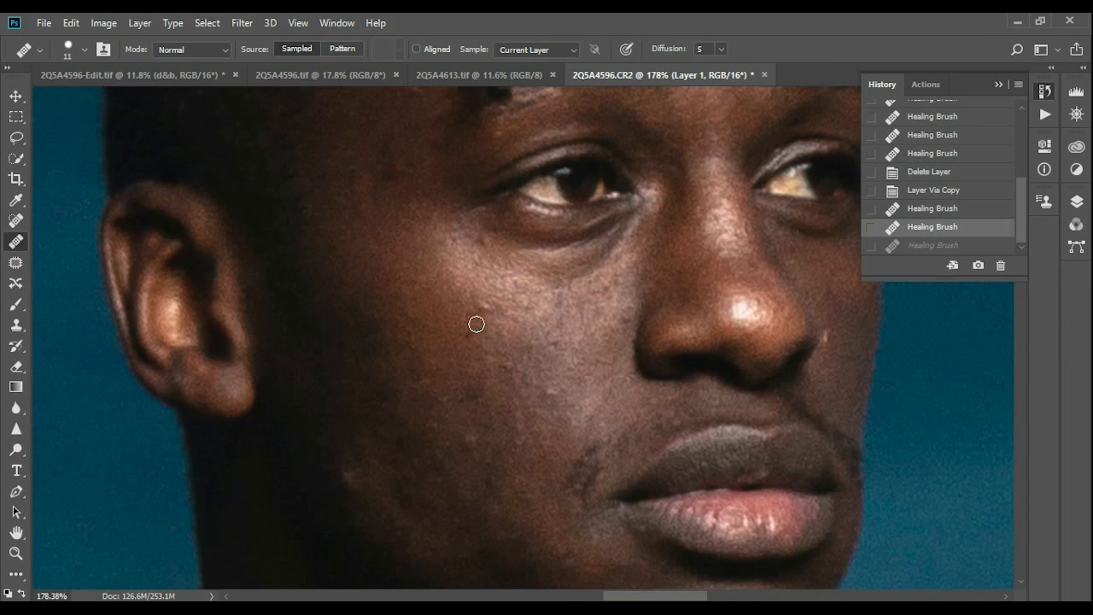
left_click(482, 302)
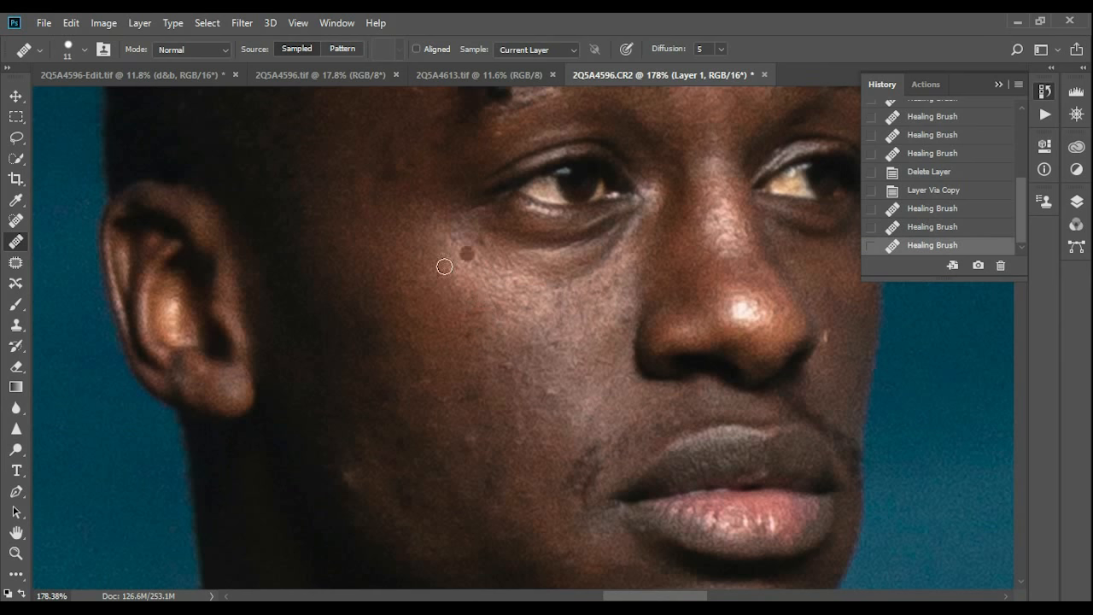
left_click(481, 241)
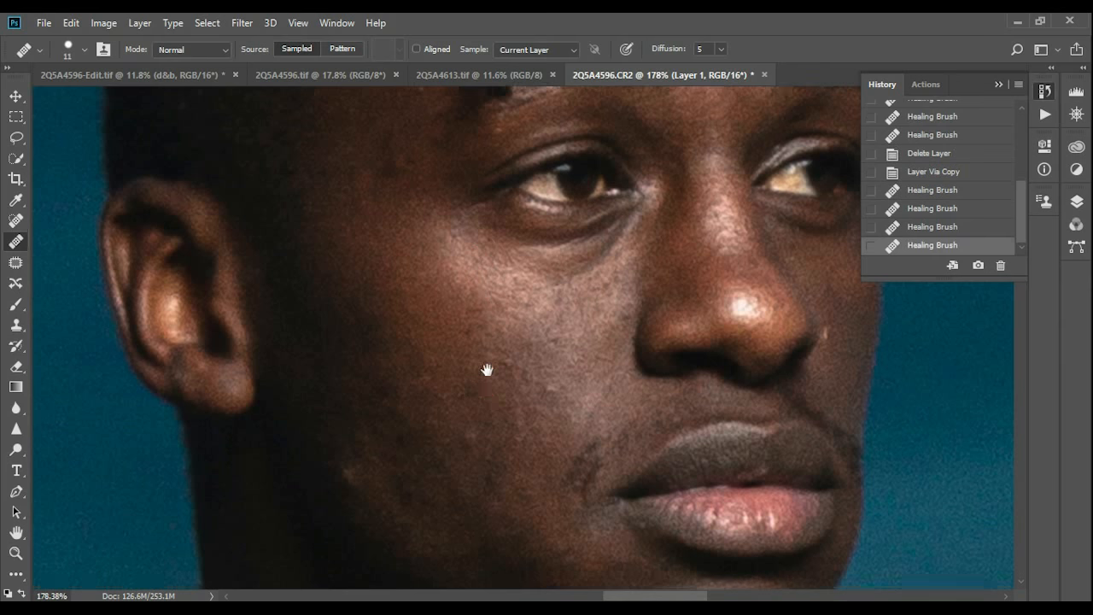
Step: Heal the remaining spots on the man's lower cheek and along the jaw with the Healing Brush
left_click_drag(475, 390, 470, 331)
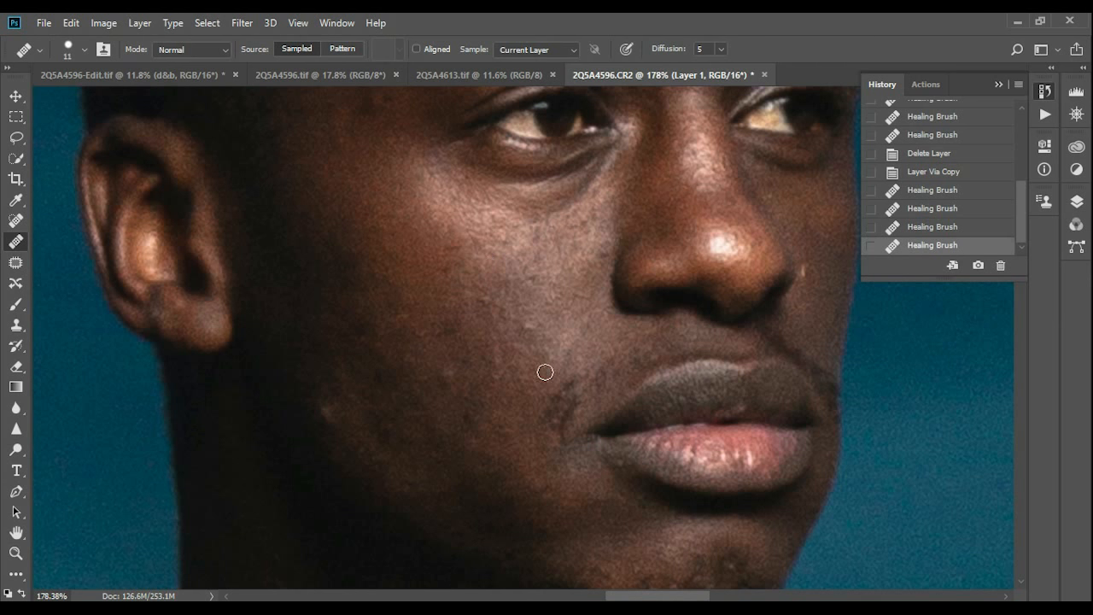
left_click(530, 326)
left_click(522, 350)
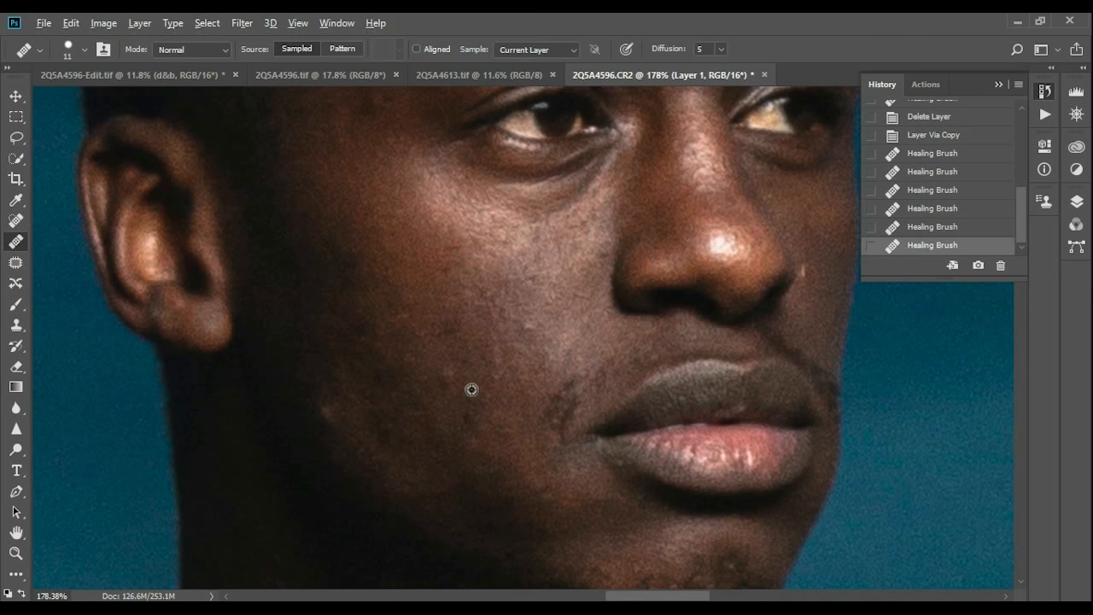
left_click(346, 435)
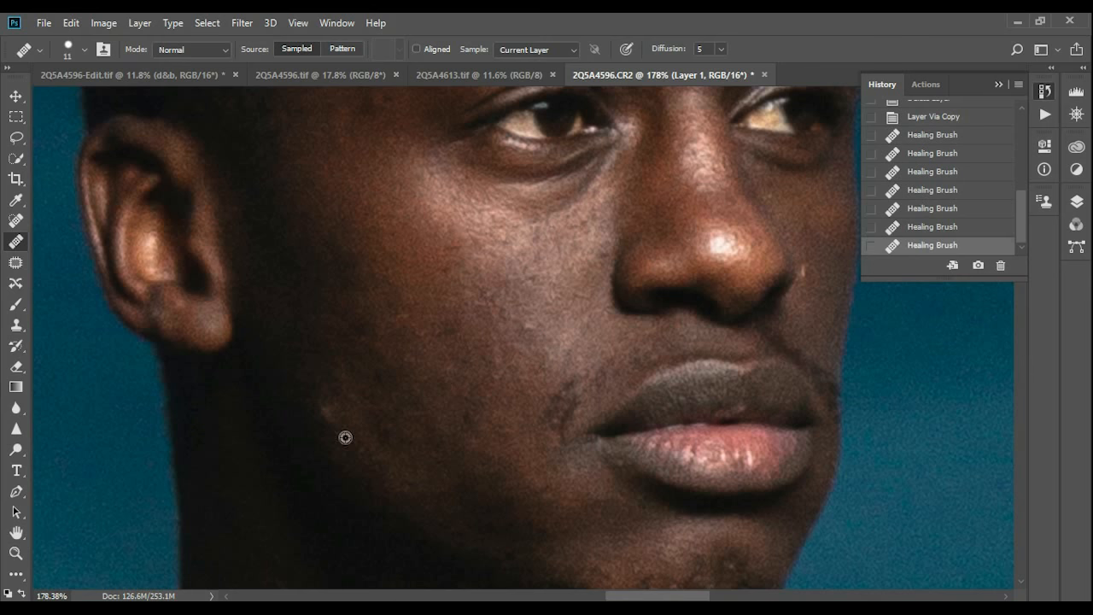
left_click(473, 398)
scroll(503, 378, "down", 3)
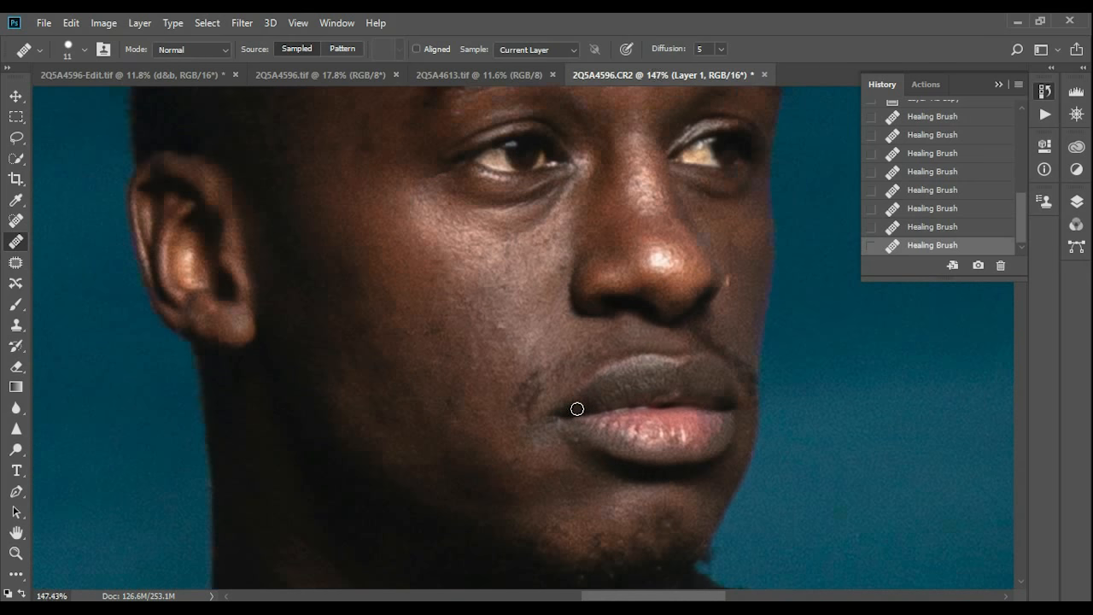
Step: Heal the light mark beside the man's nostril using skin sampled just below it
scroll(577, 409, "up", 1)
mouse_move(676, 344)
left_mouse_down()
mouse_move(542, 393)
mouse_move(506, 392)
left_mouse_up()
left_click(578, 360, "alt")
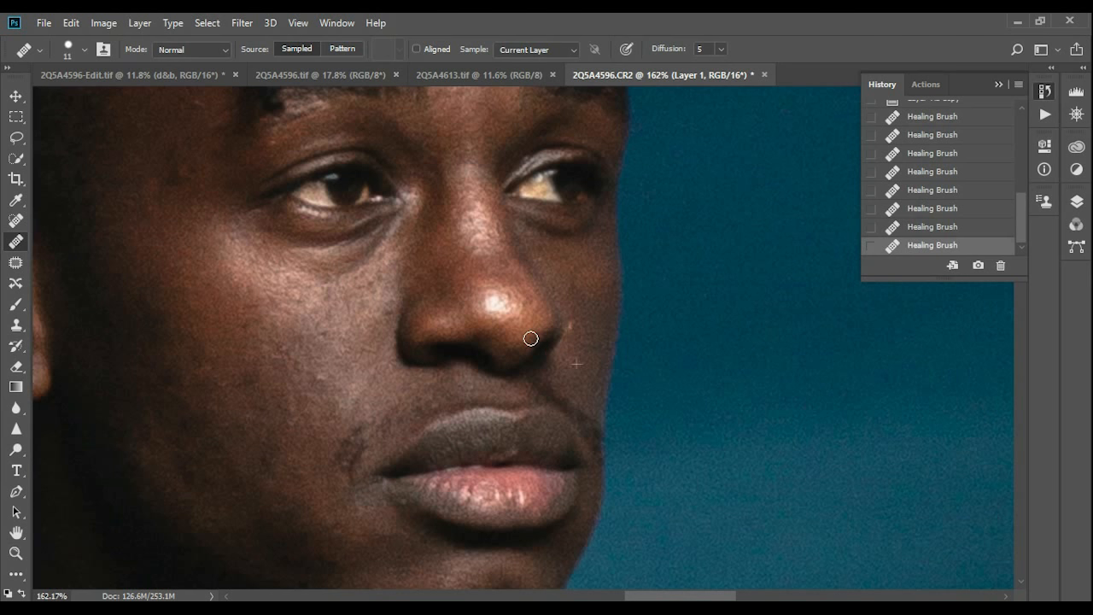
Step: Compare the face before and after healing by toggling Layer 1's visibility, leaving the layer visible
scroll(530, 339, "down", 2)
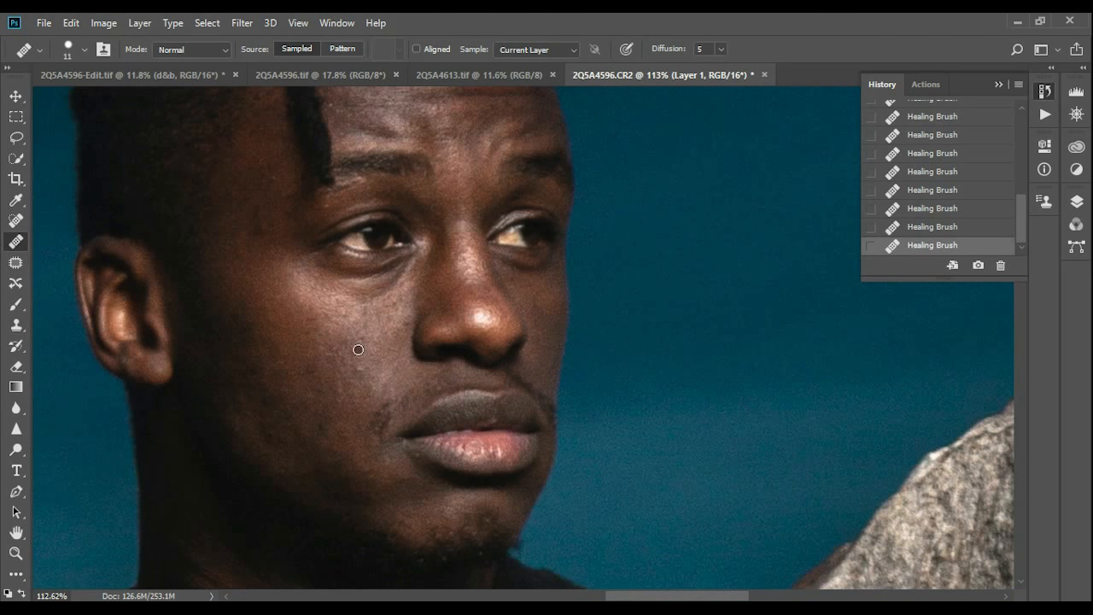
scroll(357, 349, "up", 3)
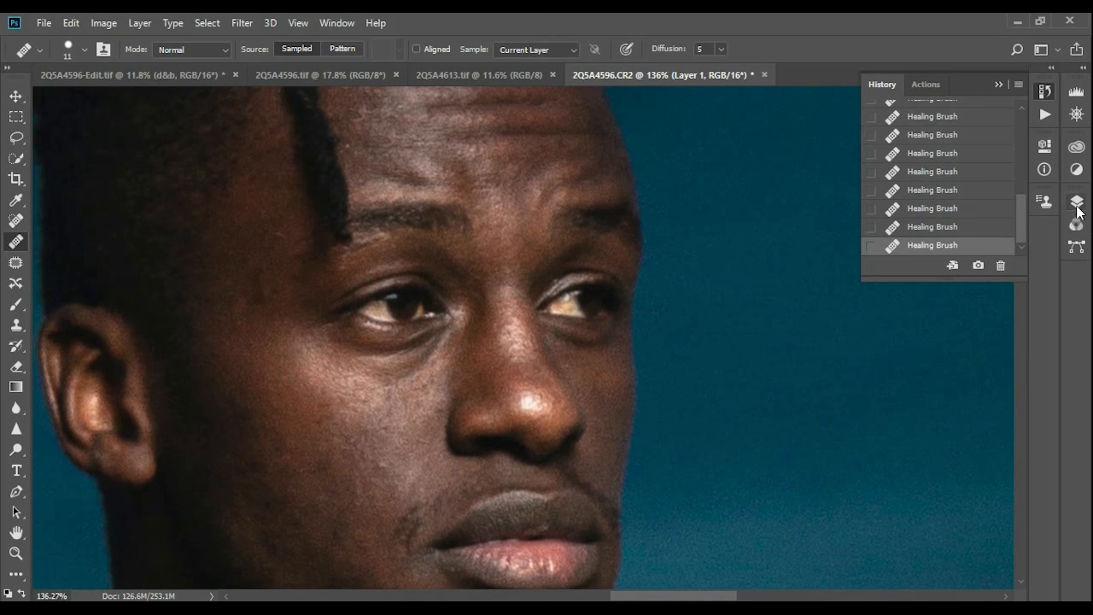
left_click(1077, 205)
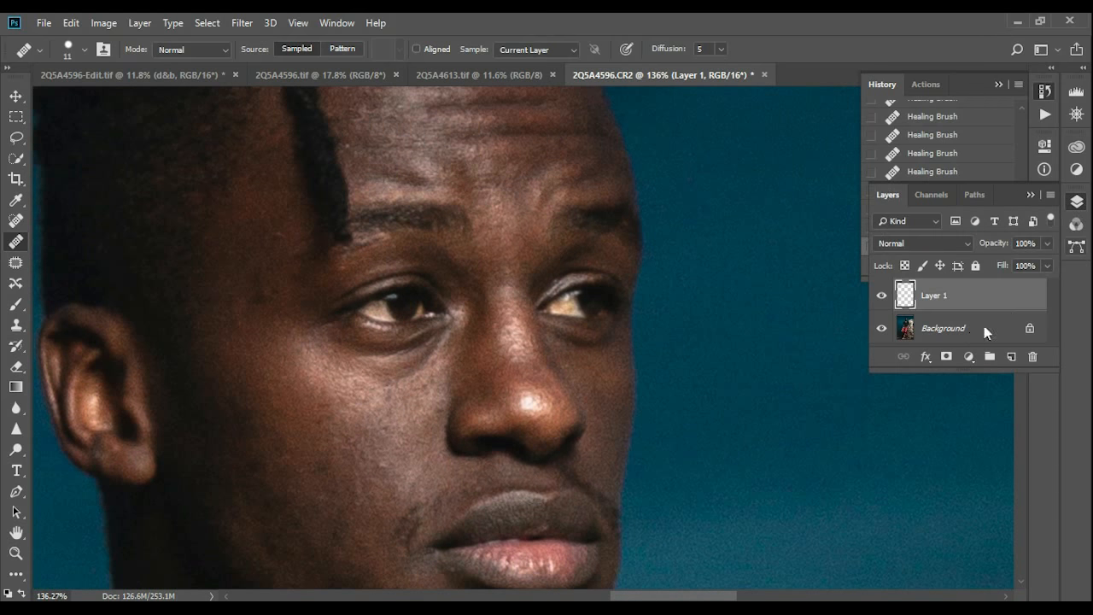
left_click(881, 295)
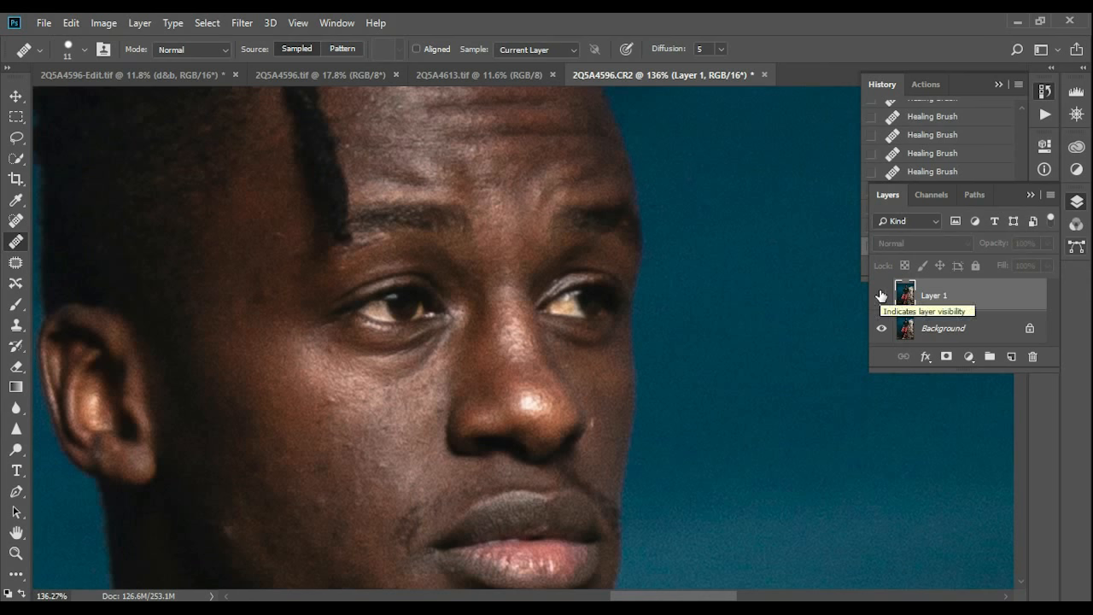
left_click(882, 295)
left_click(882, 296)
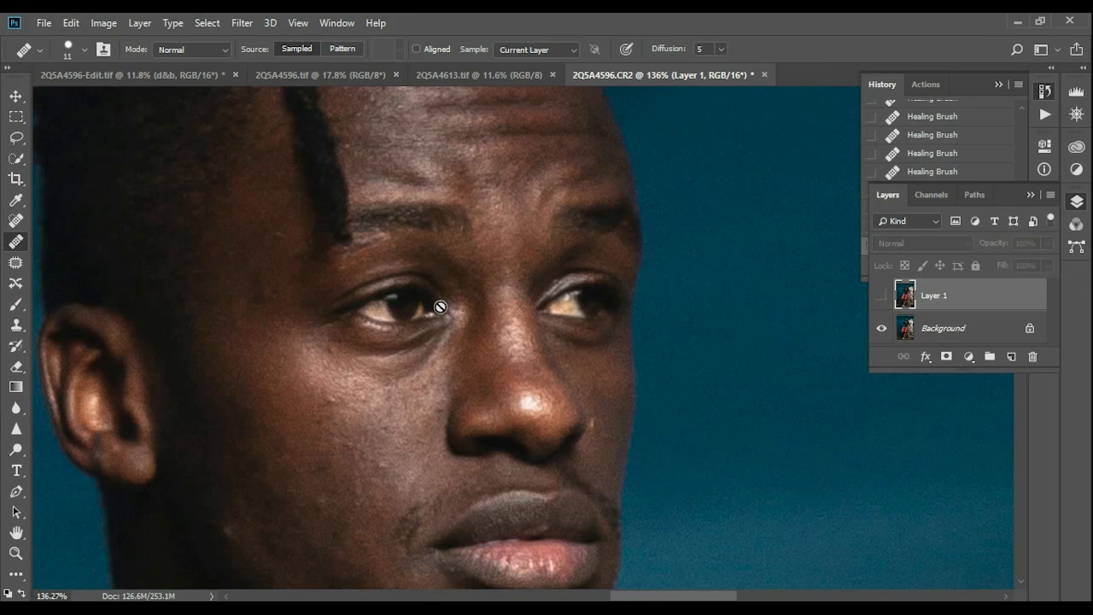
scroll(442, 308, "down", 2)
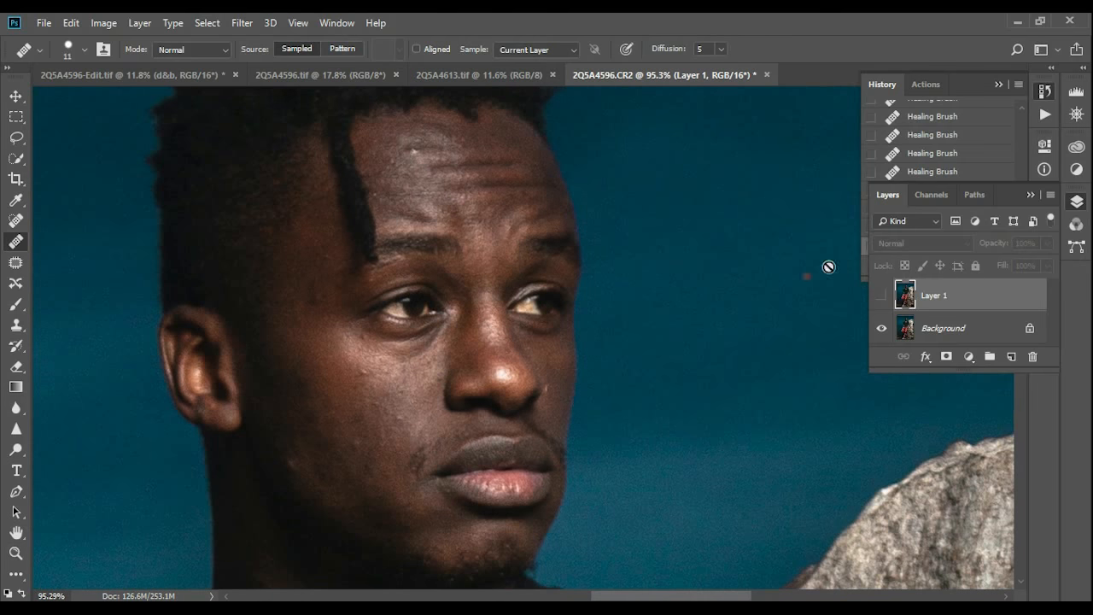
left_click(880, 299)
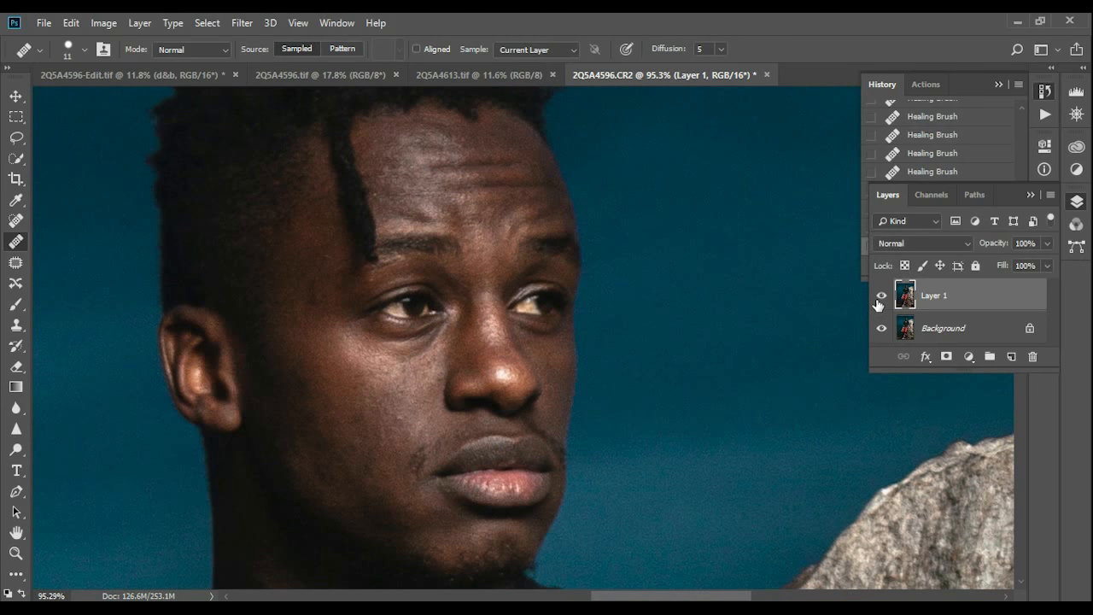
Step: Examine the man's neck, shirt, hands and trousers up close for remaining flaws, returning to the full image
scroll(467, 338, "down", 10)
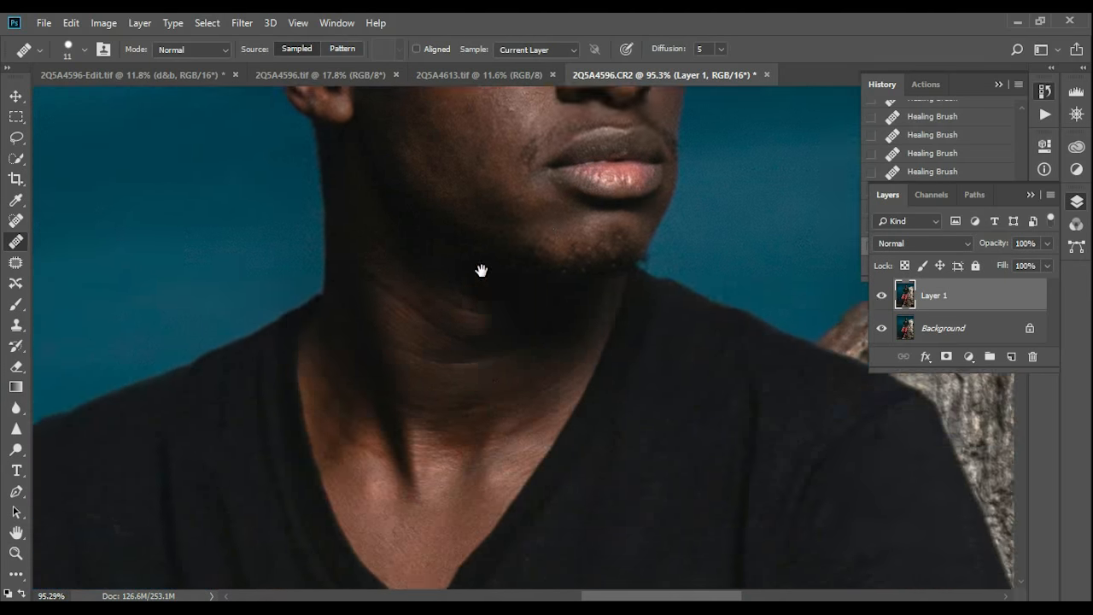
scroll(563, 257, "down", 1)
scroll(532, 236, "down", 1)
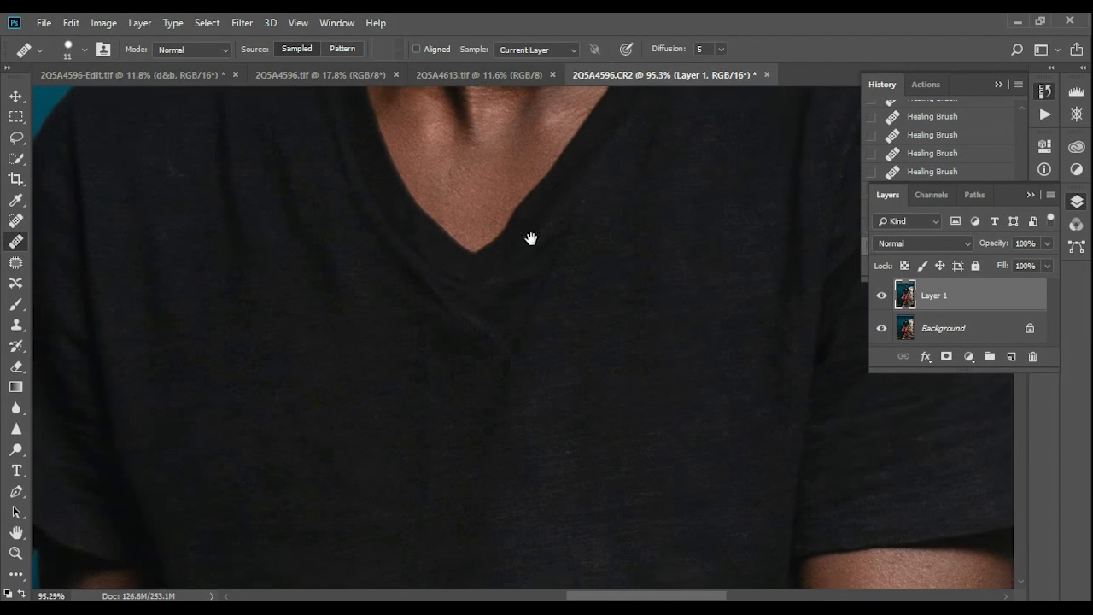
scroll(528, 260, "down", 1)
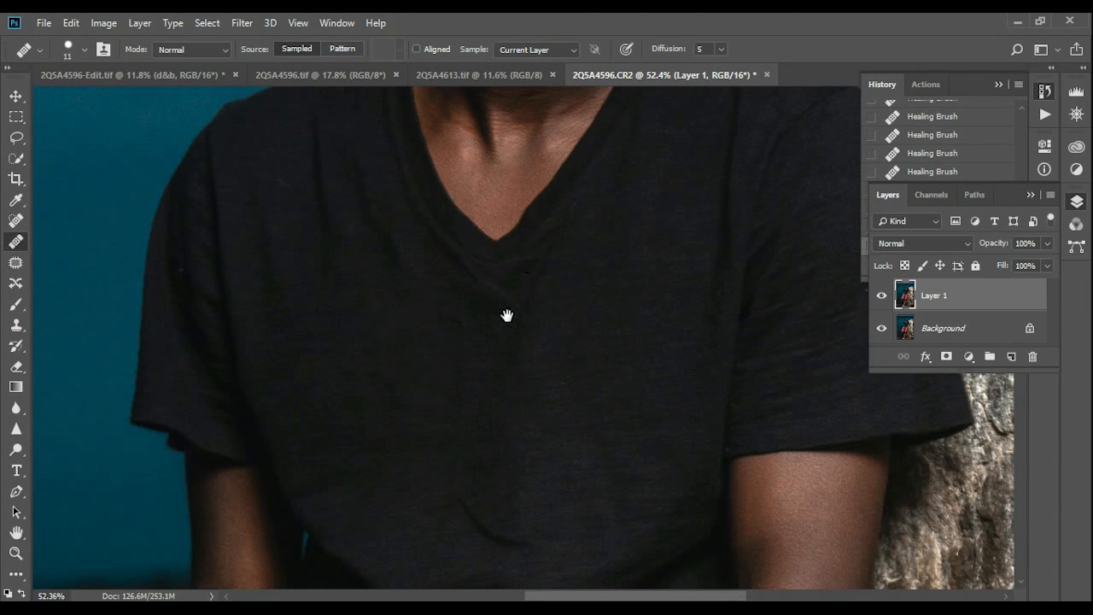
scroll(508, 315, "down", 4)
scroll(536, 308, "down", 8)
scroll(542, 362, "left", 4)
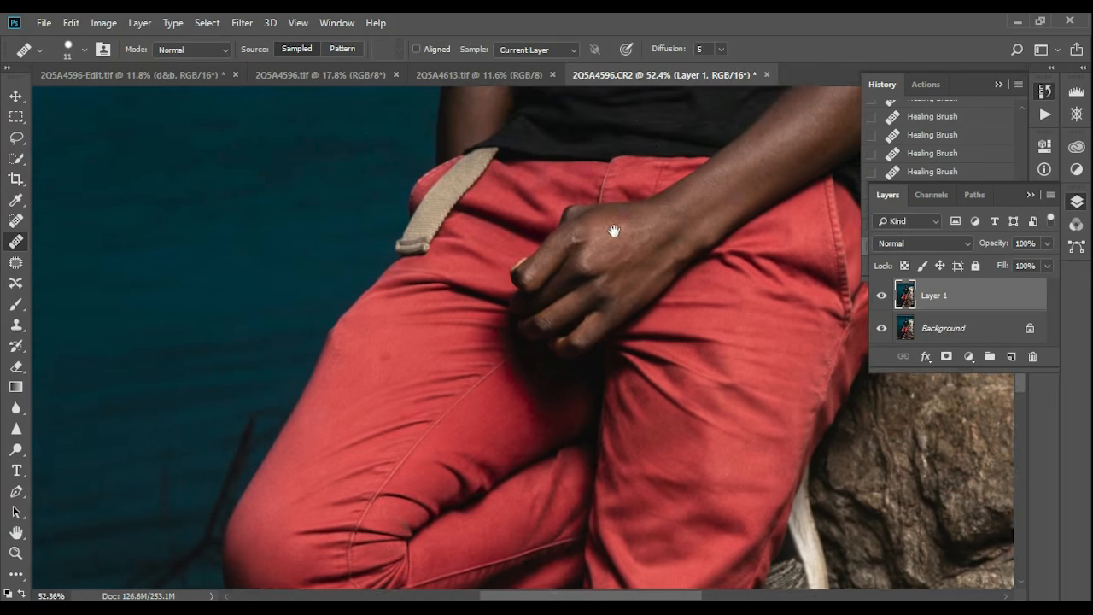
scroll(619, 181, "down", 2)
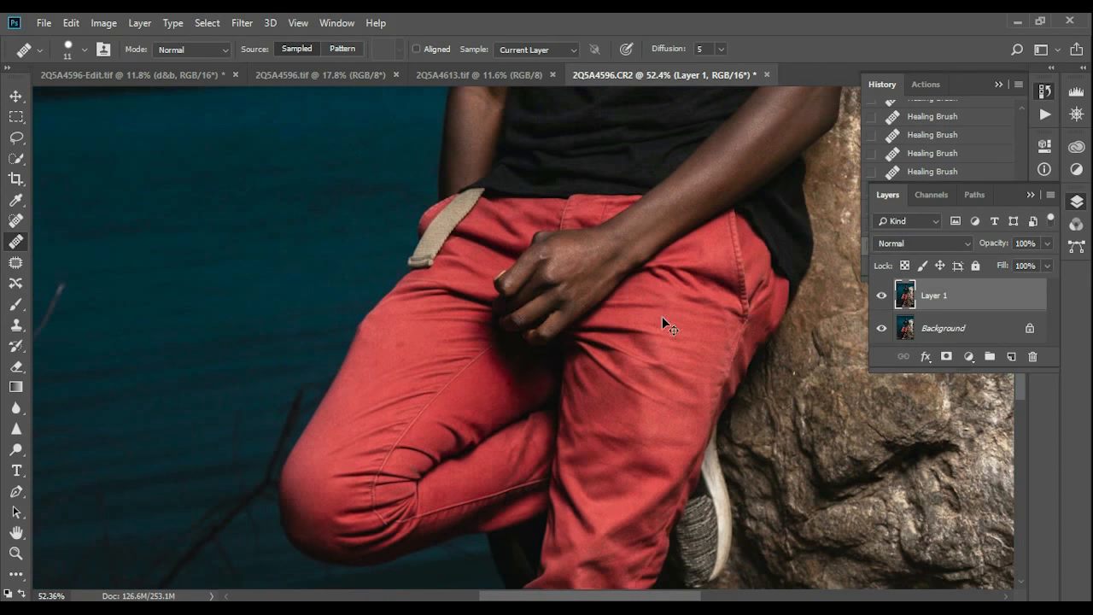
scroll(659, 310, "down", 5)
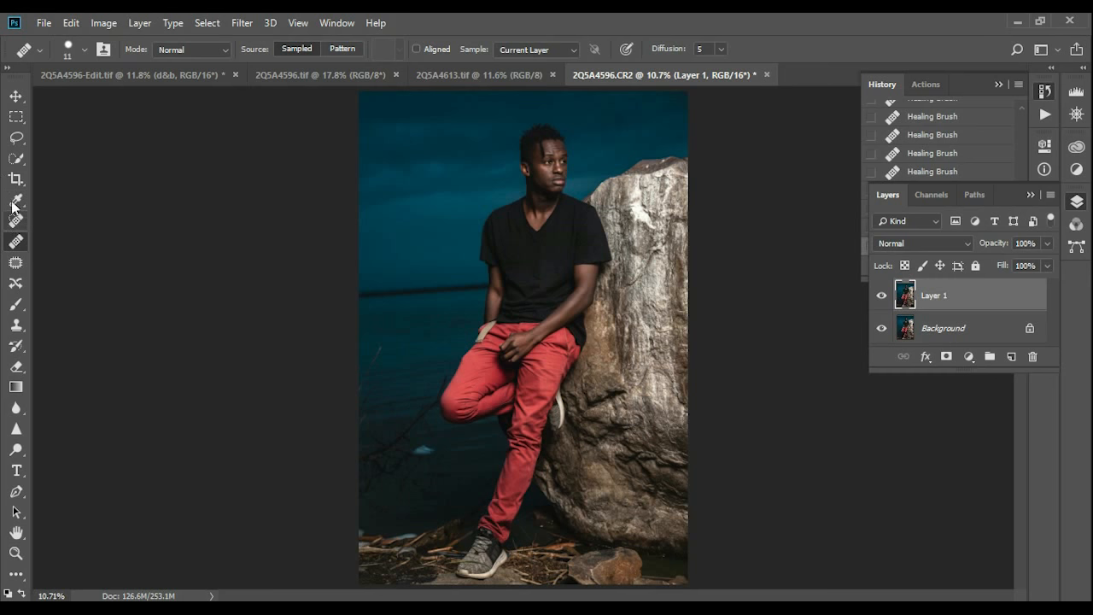
Step: Outline the branches and pale spot in the dark water beside the man's bent knee with the Patch tool
left_click(15, 265)
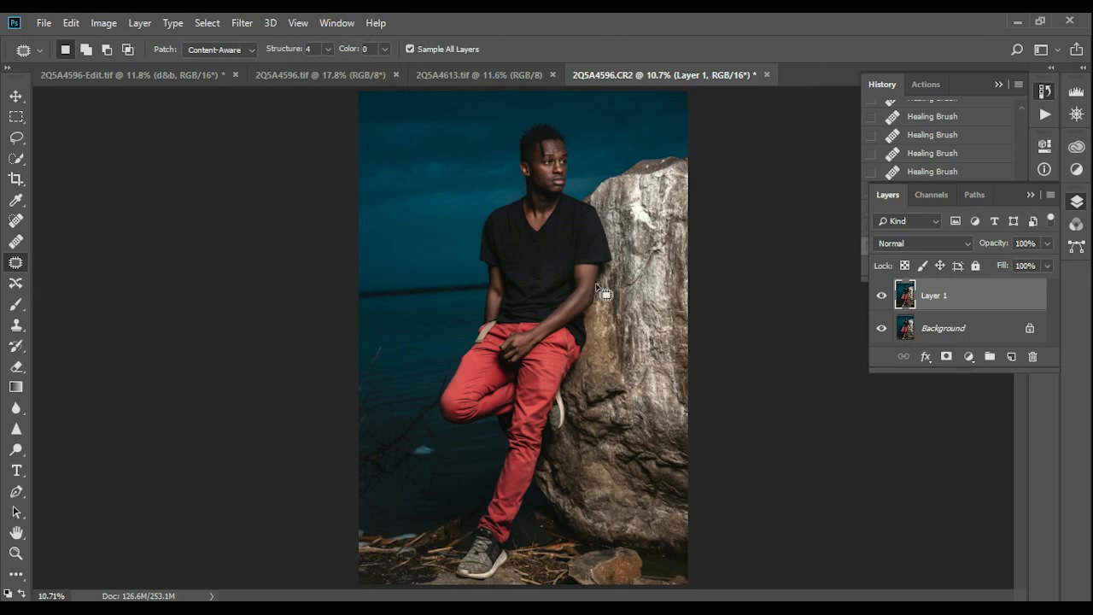
scroll(421, 437, "up", 2)
mouse_move(437, 464)
left_mouse_down()
mouse_move(411, 369)
mouse_move(400, 367)
mouse_move(420, 378)
mouse_move(390, 395)
mouse_move(259, 430)
mouse_move(240, 401)
mouse_move(239, 261)
mouse_move(258, 240)
mouse_move(288, 234)
mouse_move(350, 279)
mouse_move(399, 224)
mouse_move(443, 205)
mouse_move(417, 276)
mouse_move(448, 370)
left_mouse_up()
scroll(363, 371, "down", 2)
scroll(360, 371, "down", 1)
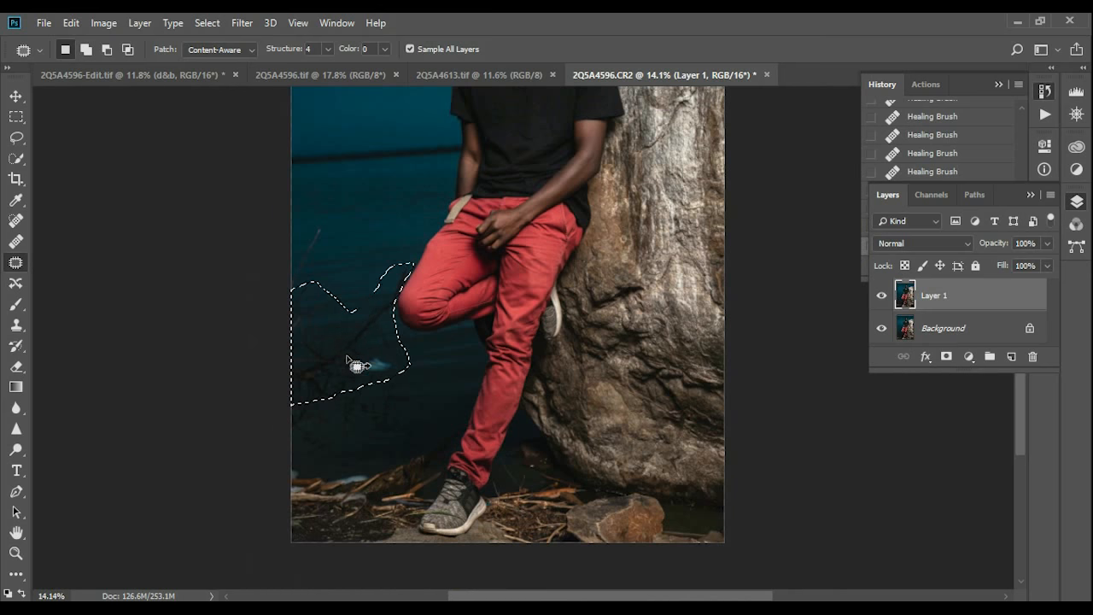
Step: Try a Content-Aware patch of the outlined branches using the water above, and undo it
left_click_drag(340, 298, 347, 239)
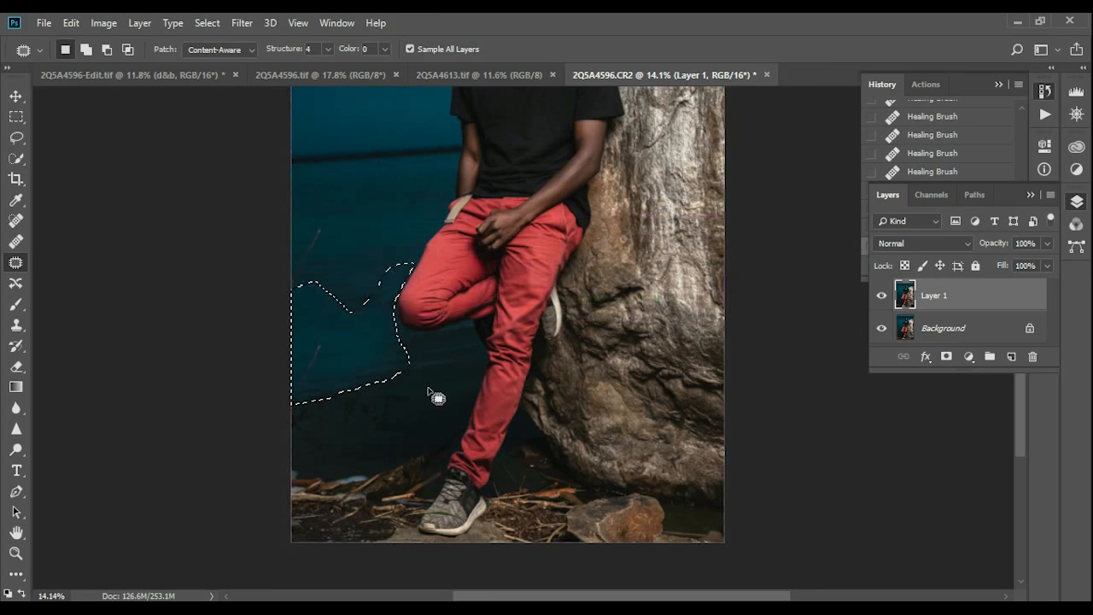
key("ctrl+z")
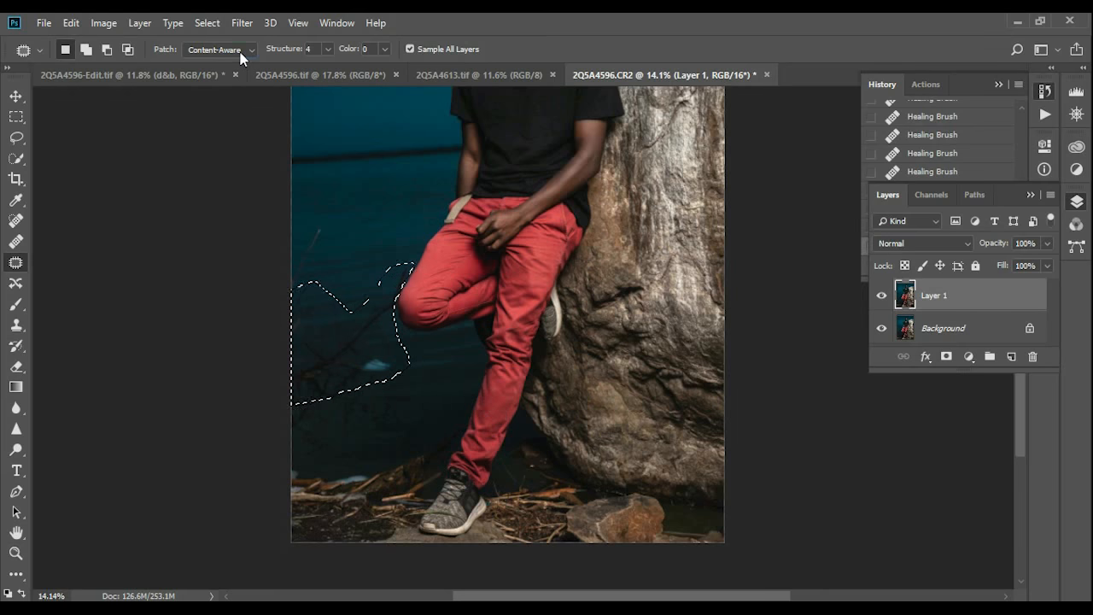
Step: Set the Patch tool's mode to Normal and patch the outlined branches with the water above them
left_click(242, 49)
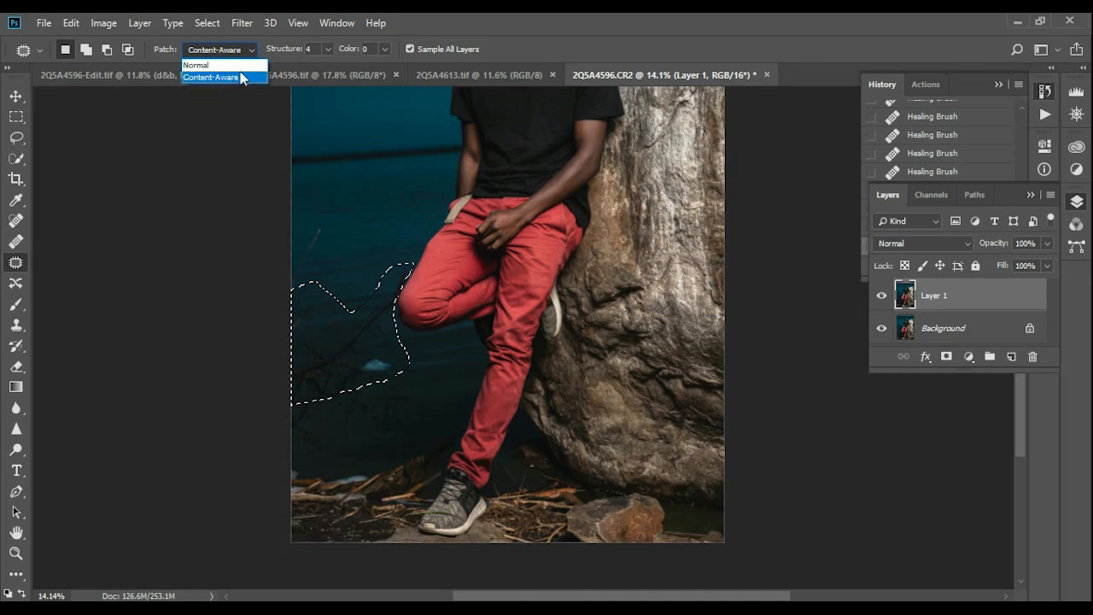
left_click(238, 66)
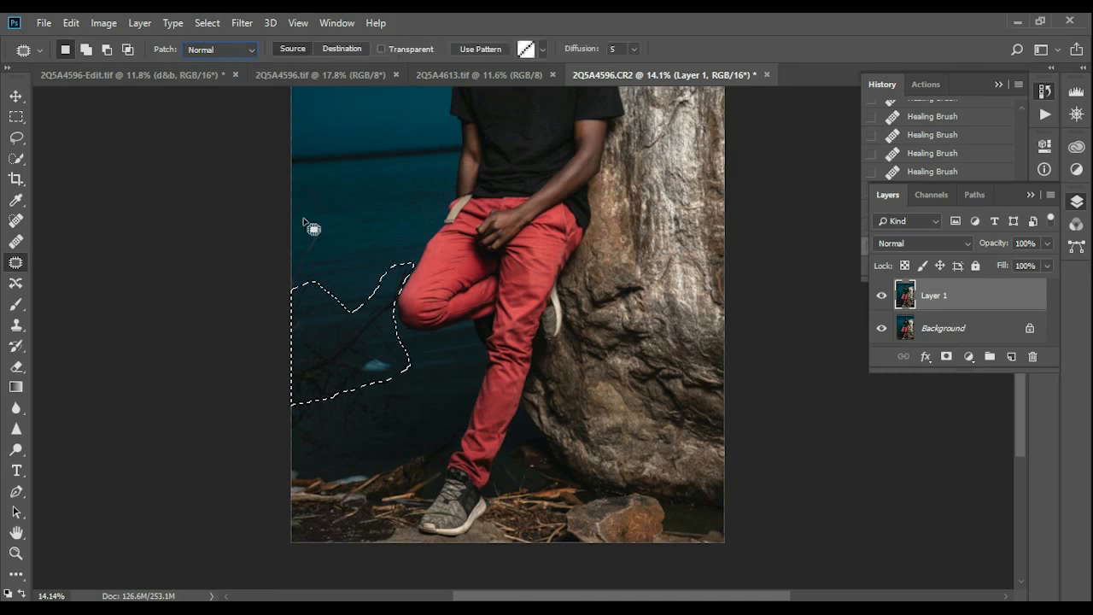
left_click_drag(345, 325, 339, 242)
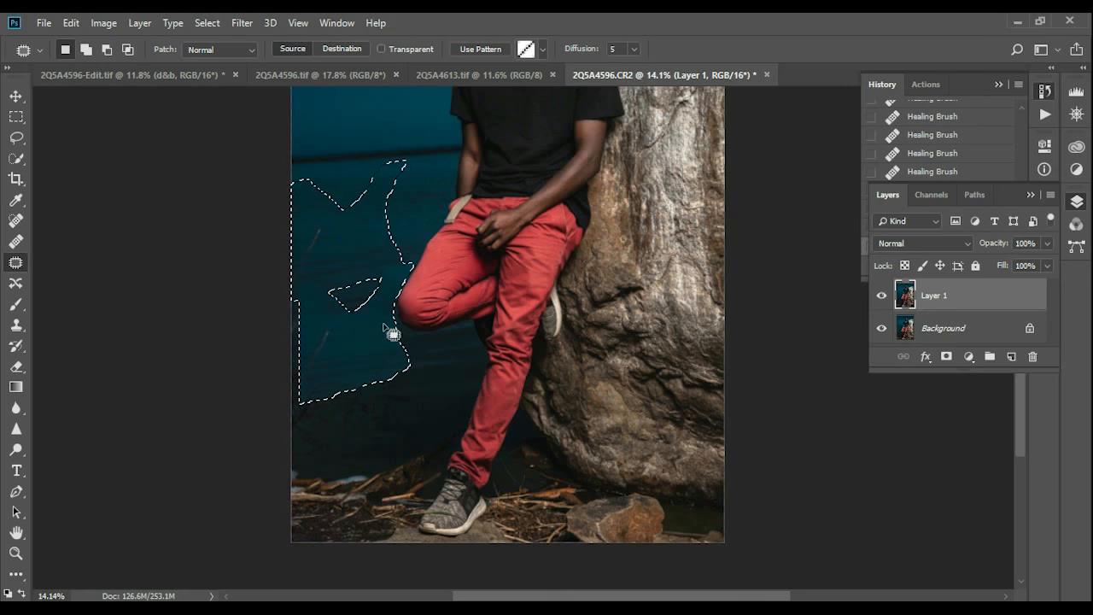
Step: Deselect the patched water and patch out the thin twigs along the image's left edge with clean water
left_click(434, 401)
scroll(342, 382, "up", 3)
scroll(341, 382, "up", 1)
mouse_move(293, 379)
left_mouse_down()
mouse_move(333, 306)
mouse_move(299, 303)
mouse_move(266, 342)
mouse_move(263, 393)
mouse_move(295, 387)
mouse_move(293, 370)
mouse_move(366, 335)
left_mouse_up()
key("ctrl+d")
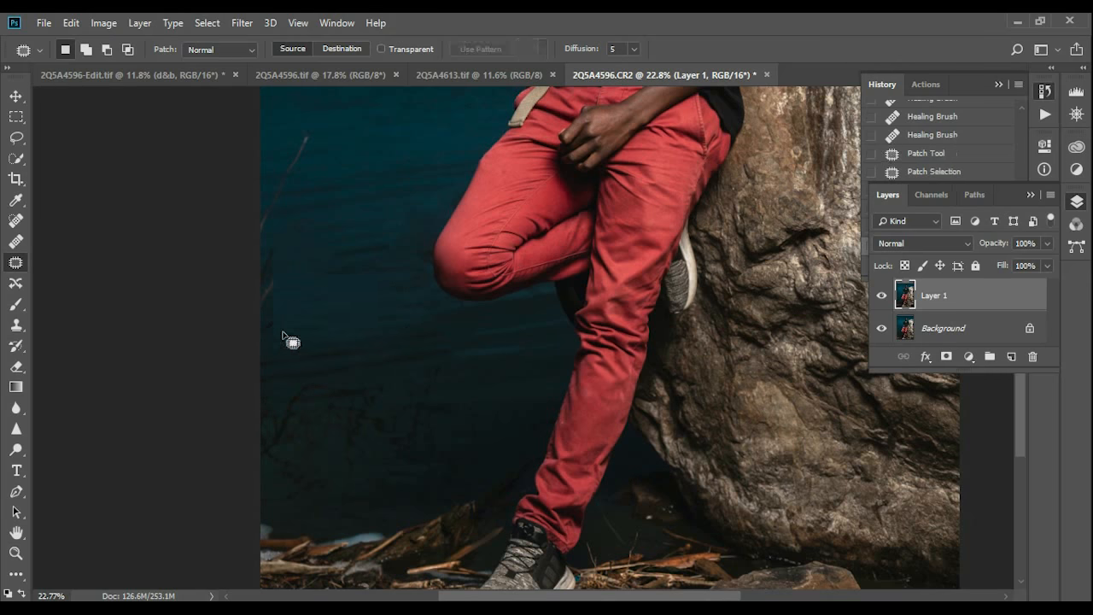
mouse_move(264, 361)
left_mouse_down()
mouse_move(287, 295)
mouse_move(285, 219)
mouse_move(247, 243)
mouse_move(234, 269)
mouse_move(248, 355)
left_mouse_up()
left_click_drag(279, 312, 311, 318)
left_click(345, 286)
mouse_move(272, 237)
left_mouse_down()
mouse_move(307, 132)
mouse_move(270, 183)
mouse_move(250, 242)
mouse_move(263, 246)
mouse_move(297, 175)
mouse_move(290, 250)
mouse_move(319, 274)
left_mouse_up()
key("ctrl+d")
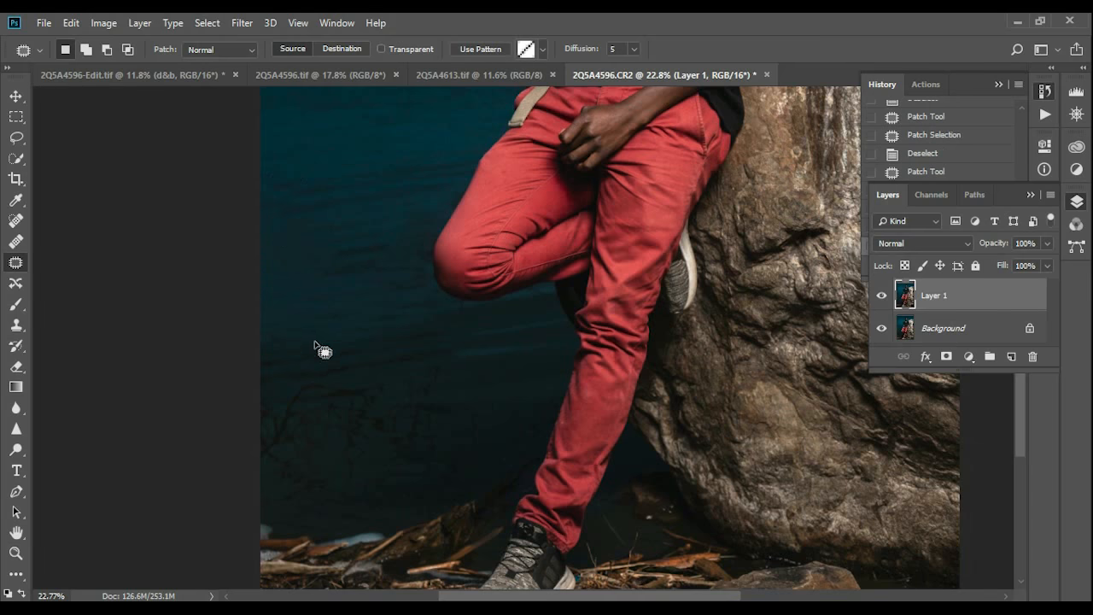
Step: Examine the dark water and shoreline beside the man's legs for remaining distractions, returning to the full image
scroll(314, 341, "down", 5)
scroll(370, 429, "down", 1)
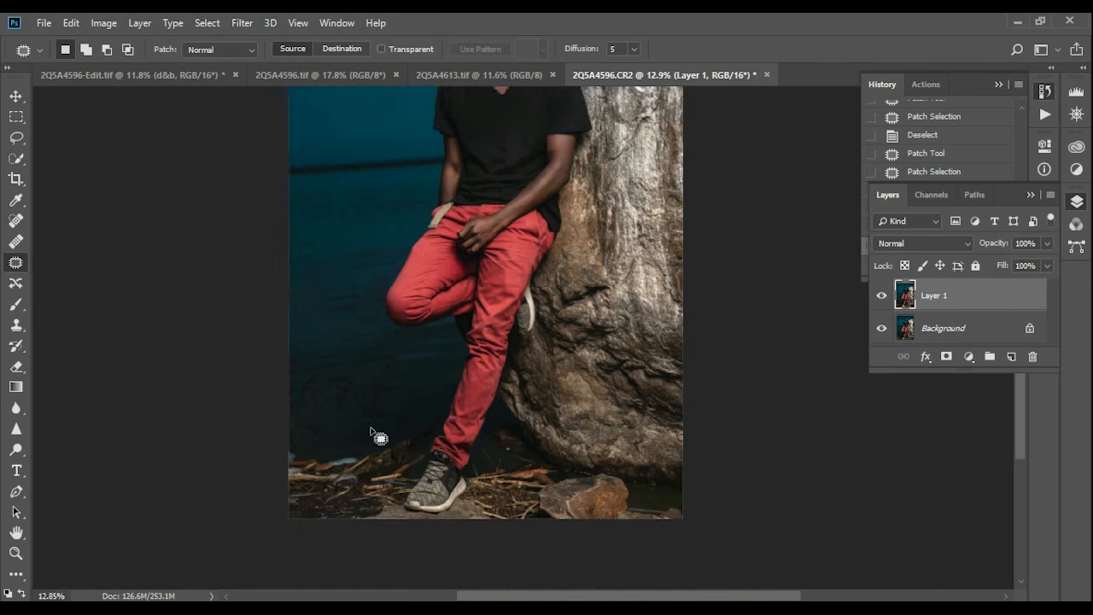
scroll(359, 439, "down", 2)
scroll(435, 523, "up", 3)
scroll(435, 524, "up", 4)
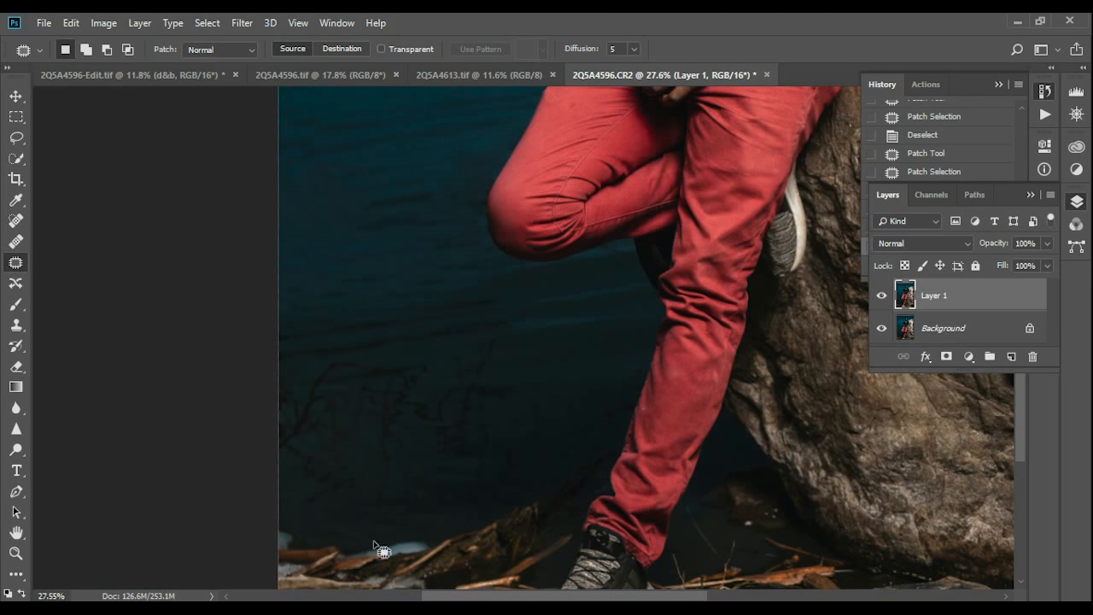
scroll(467, 410, "down", 2)
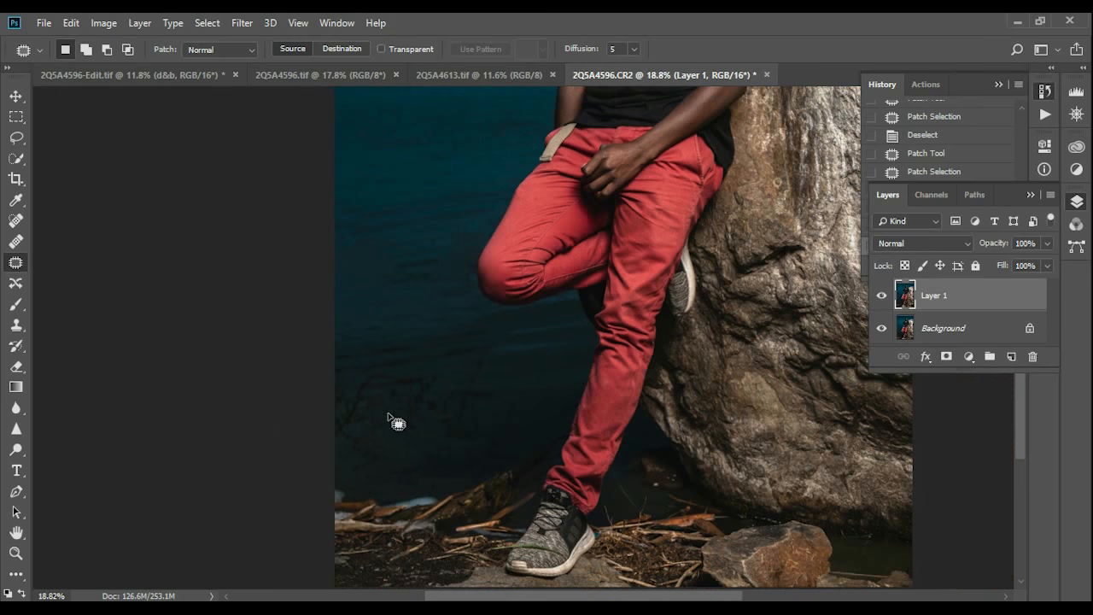
scroll(396, 422, "down", 1)
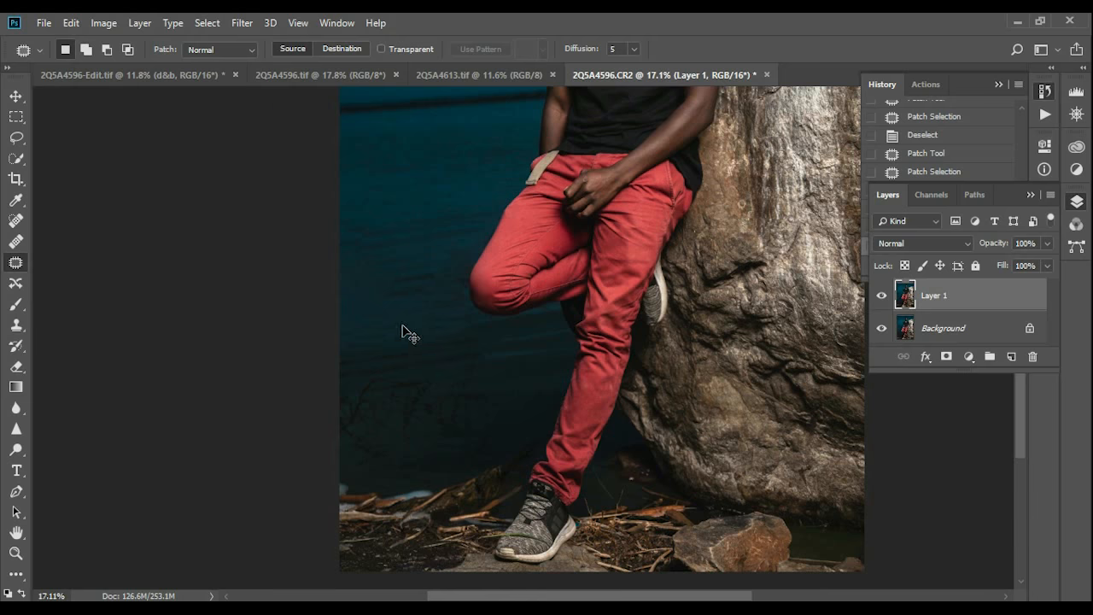
scroll(405, 330, "down", 2)
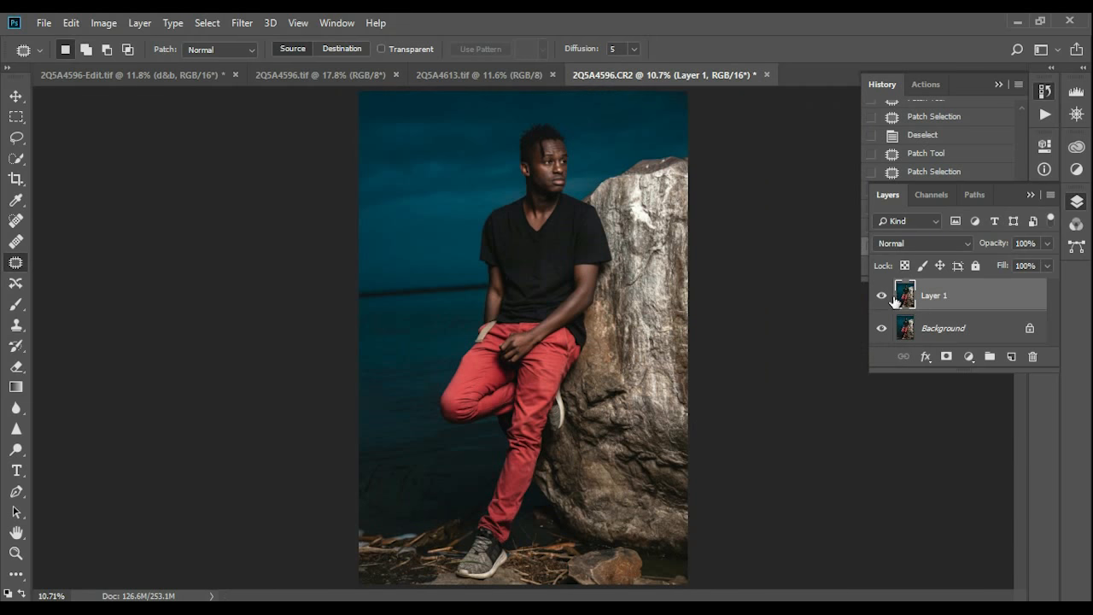
Step: Compare the image before and after retouching by toggling Layer 1's visibility, and merge the visible layers into the background
left_click(882, 297)
left_click(883, 296)
left_click(883, 297)
left_click(883, 296)
left_click(882, 297)
left_click(883, 296)
left_click(882, 296)
left_click(882, 296)
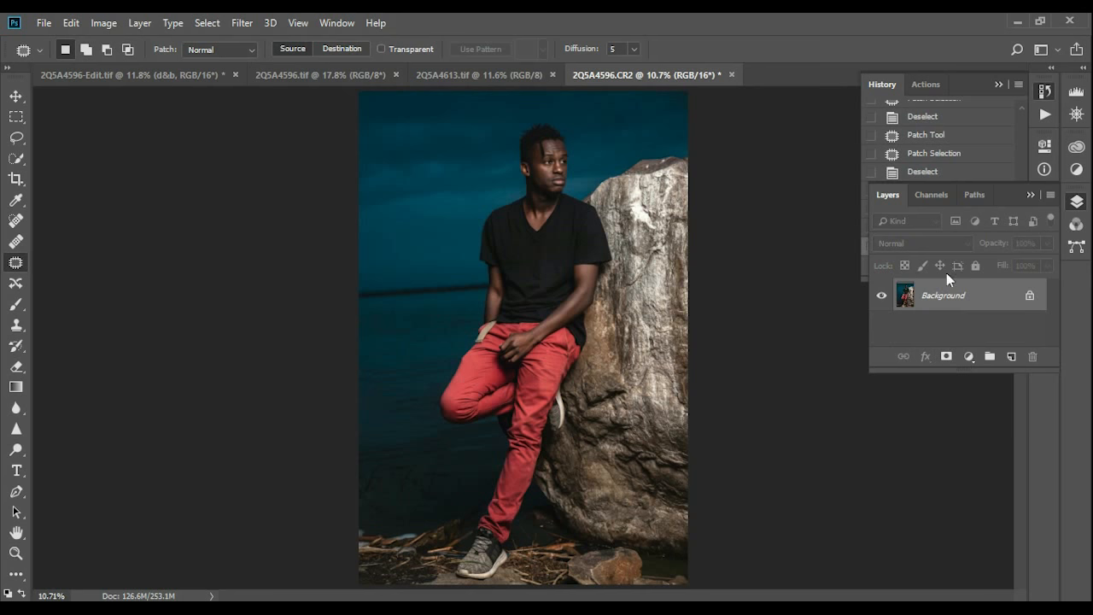
Step: Duplicate the merged background layer twice and rename the upper copy as high
left_click_drag(955, 307, 961, 303)
key("ctrl+j")
key("ctrl+j")
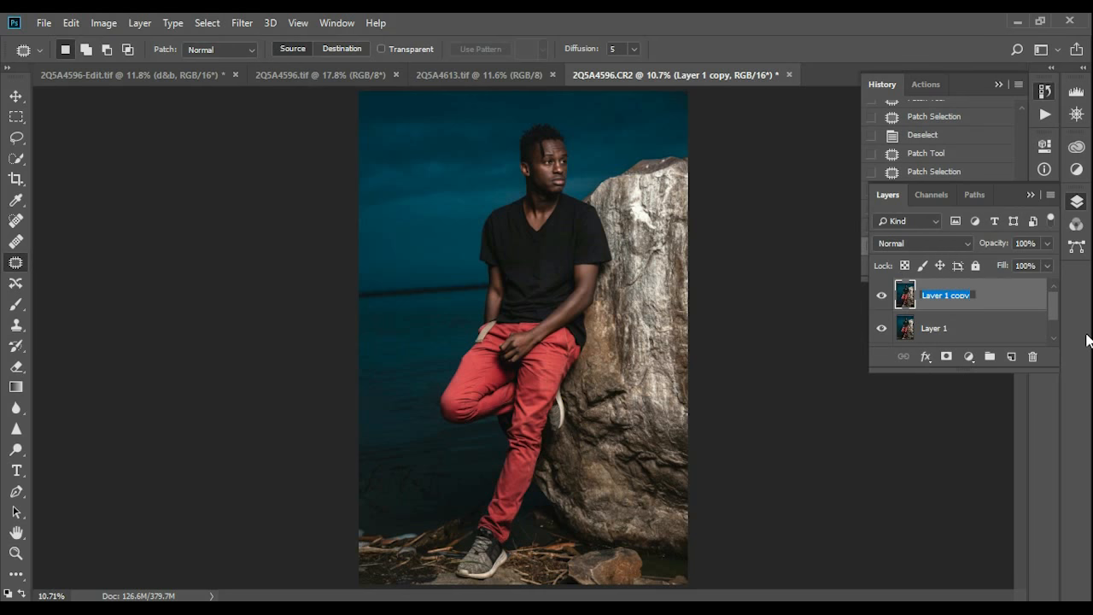
type("High")
key("Return")
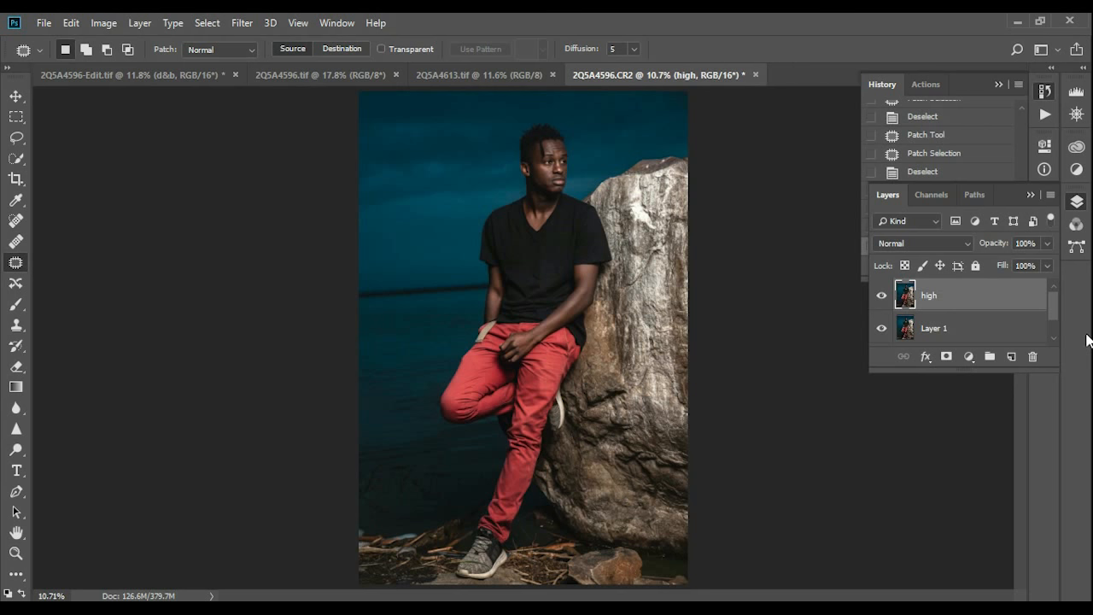
Step: Rename the lower duplicate, Layer 1, as low
double_click(924, 333)
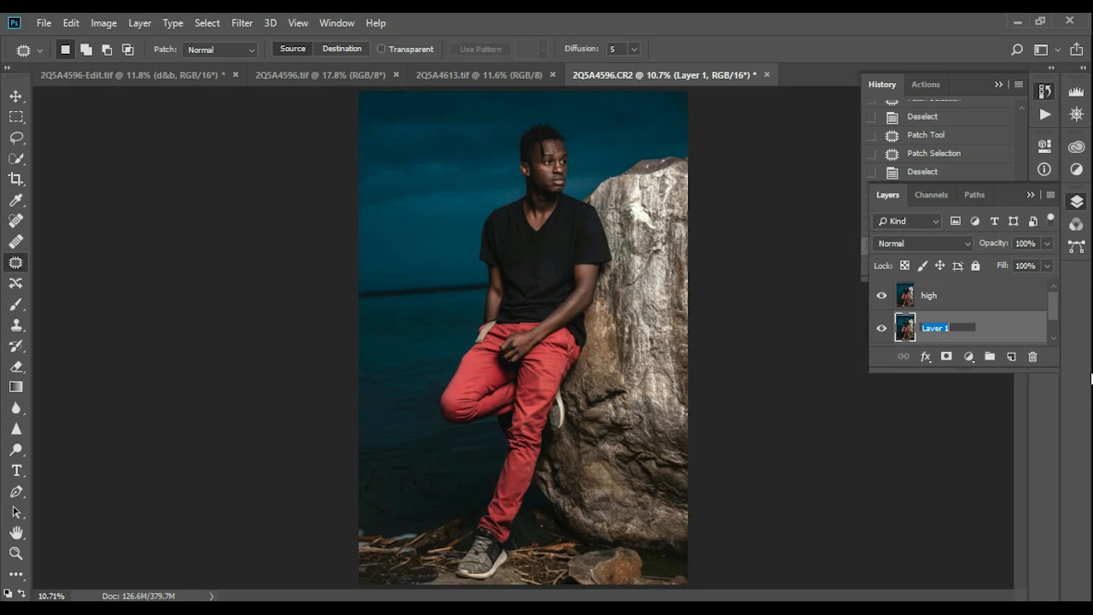
key("BackSpace")
type("low")
key("Return")
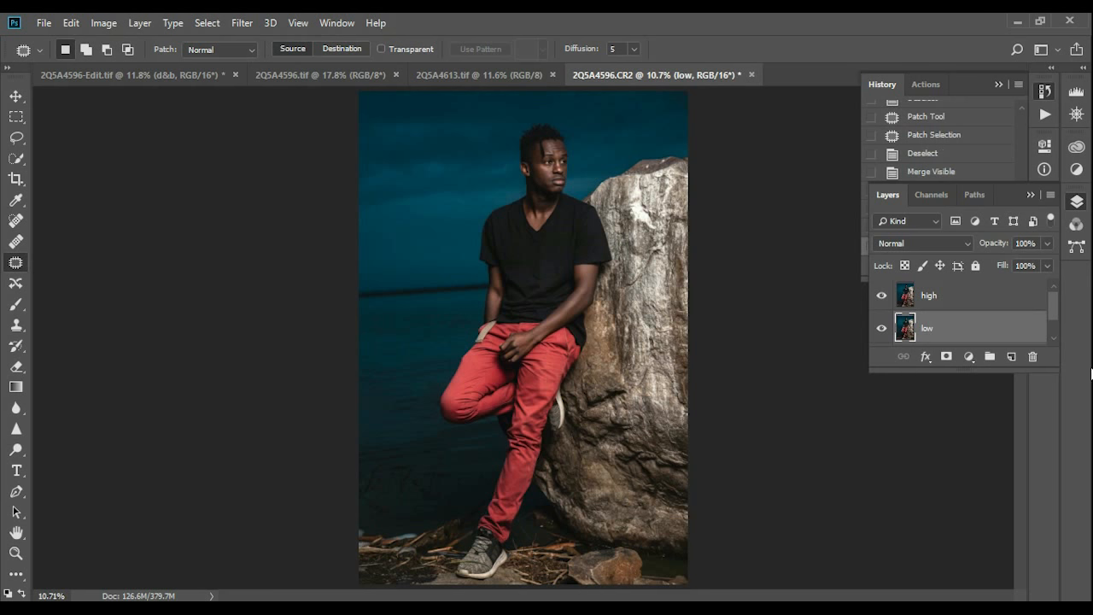
Step: Hide the low layer and examine the high layer's detail up close, restoring the low layer and the full image
scroll(965, 335, "down", 1)
scroll(981, 314, "up", 1)
left_click(881, 328)
left_click(931, 298)
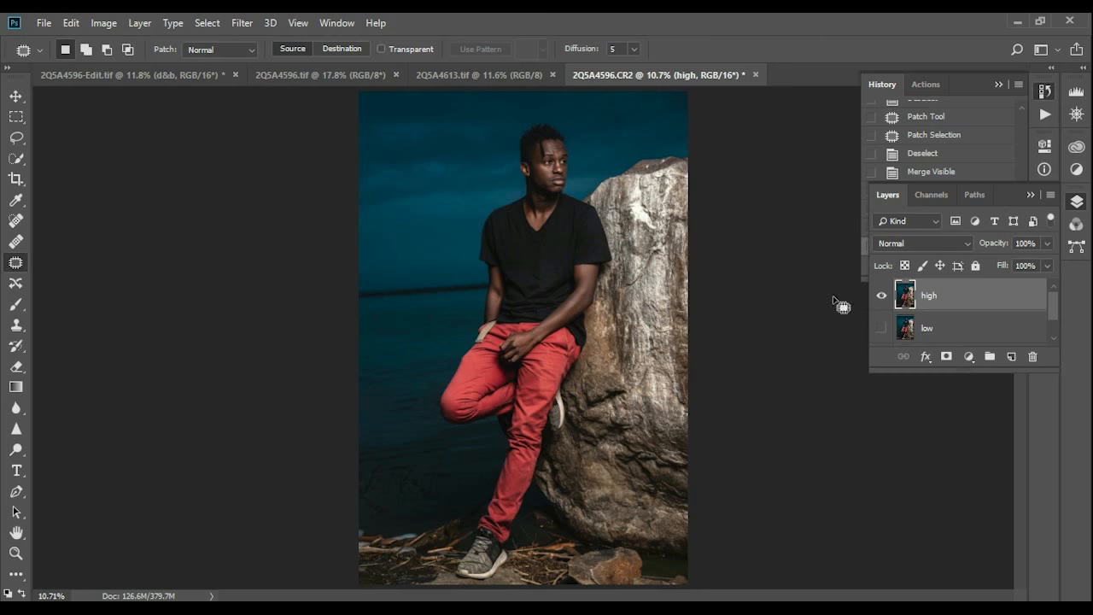
scroll(568, 245, "up", 3)
scroll(569, 245, "up", 5)
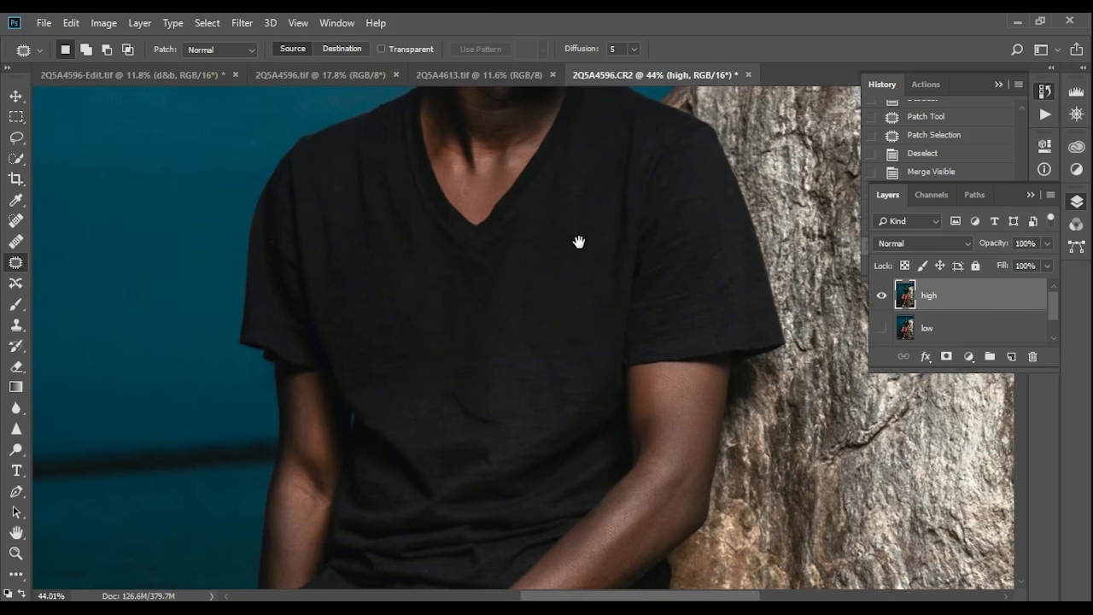
left_click_drag(578, 243, 630, 498)
scroll(629, 491, "down", 8)
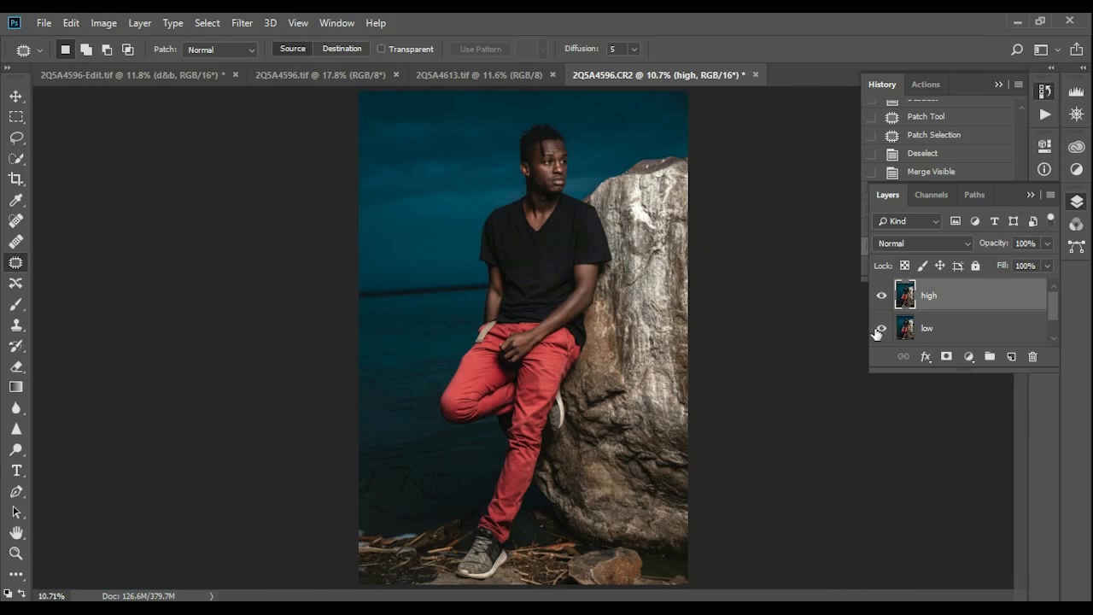
Step: Select the low layer and examine the man's face and shirt up close, returning to the full image
left_click(918, 339)
scroll(554, 246, "up", 6)
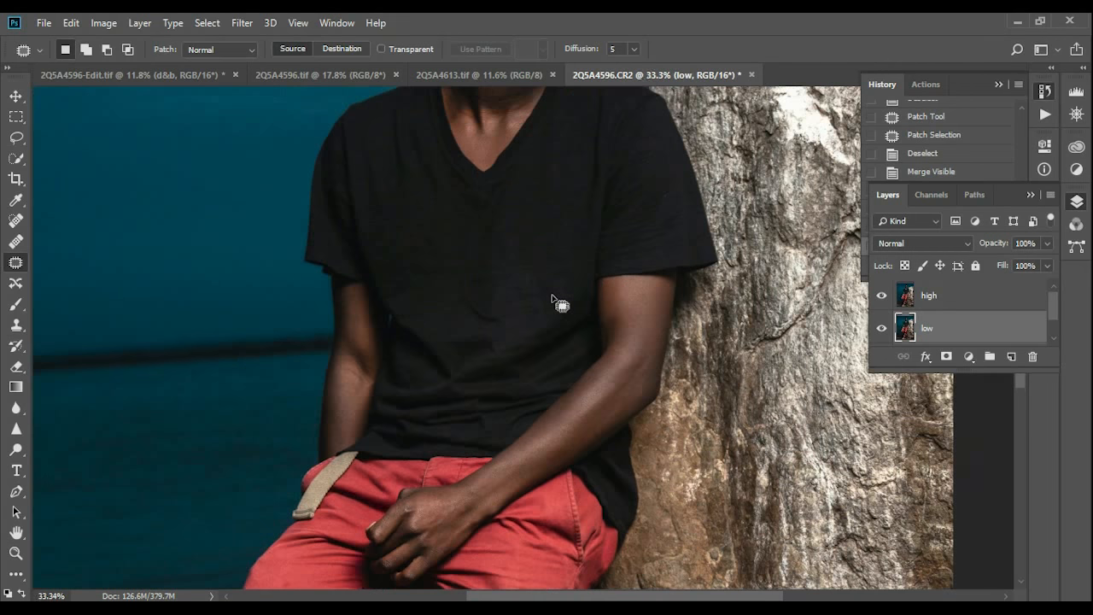
scroll(552, 299, "up", 1)
left_click_drag(569, 237, 571, 533)
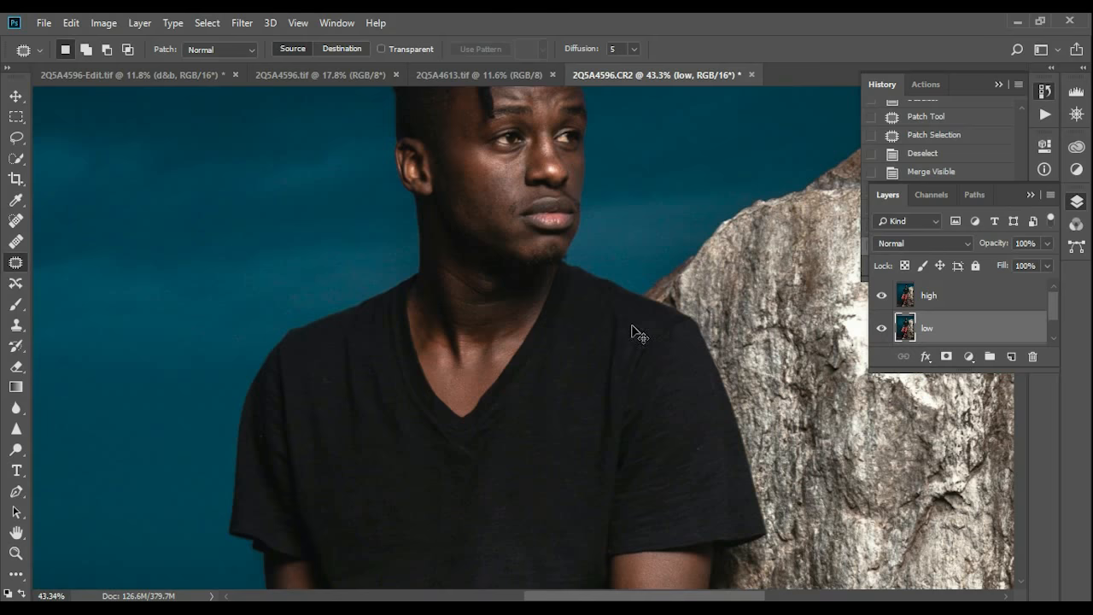
key("ctrl+0")
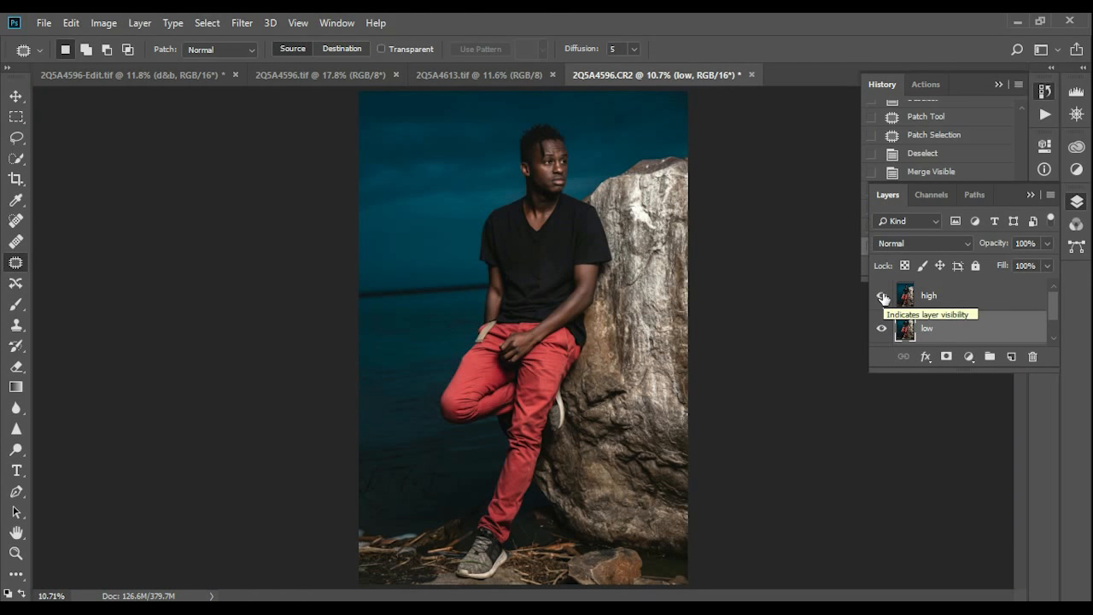
Step: Hide the high layer and open the Dust & Scratches filter on the low layer, with the preview on the man's eye
left_click(882, 296)
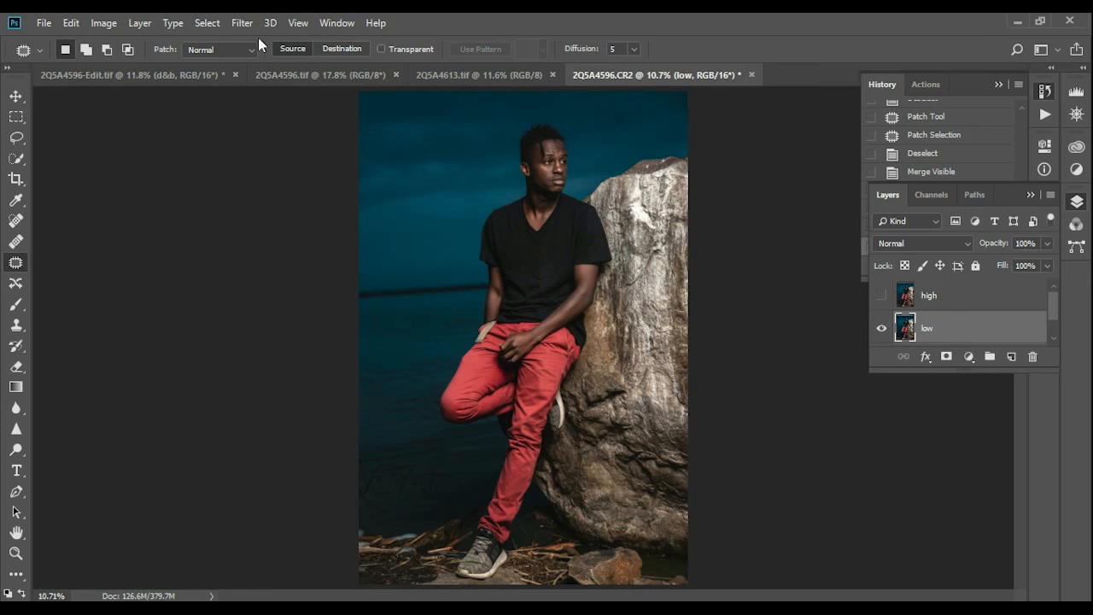
left_click(237, 23)
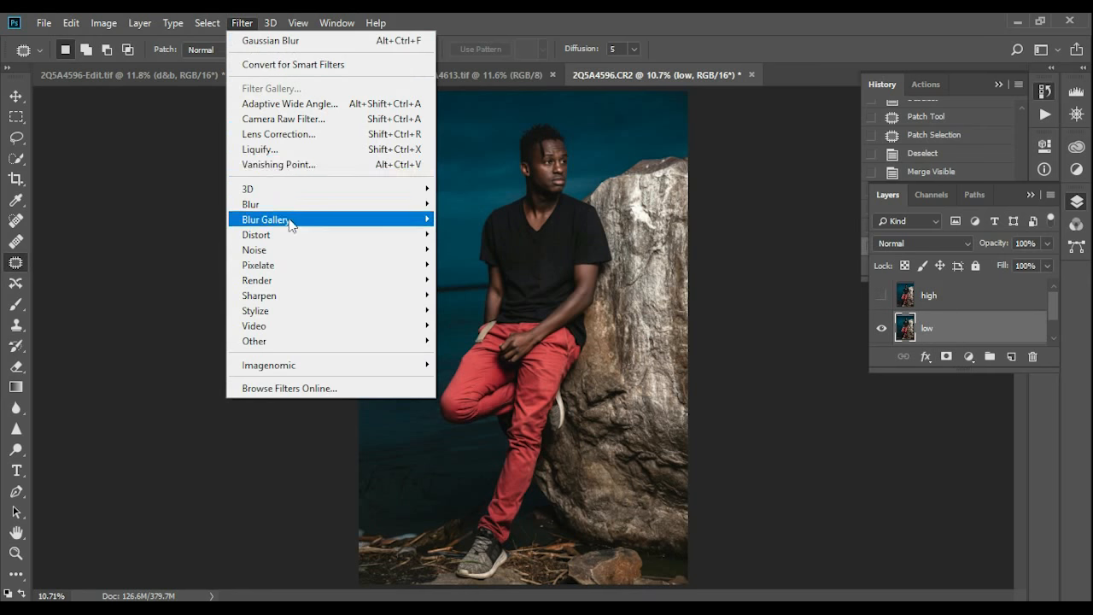
mouse_move(306, 262)
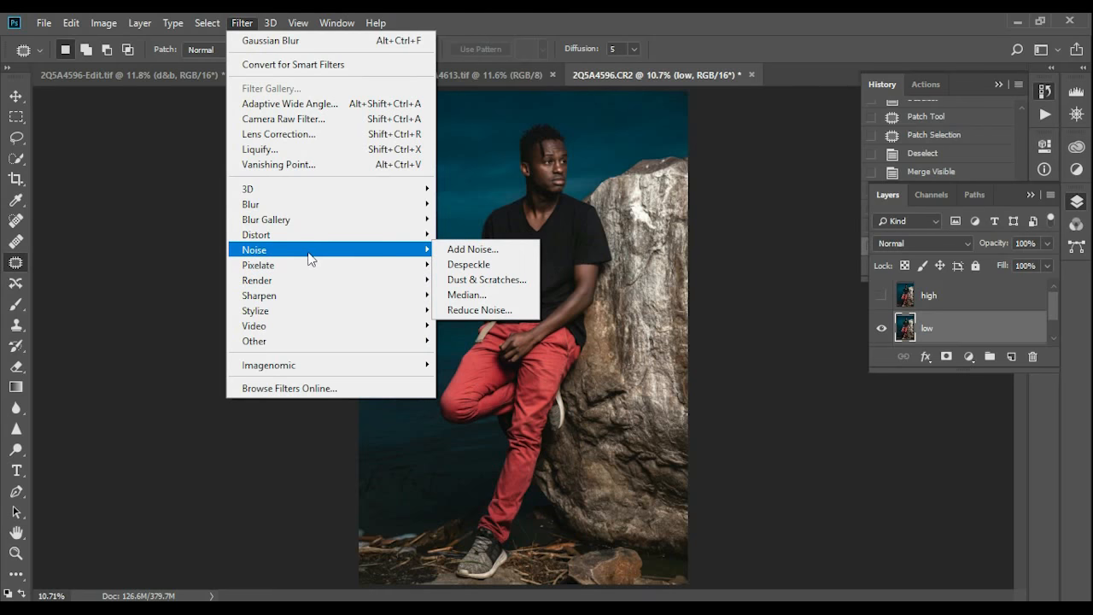
left_click(478, 280)
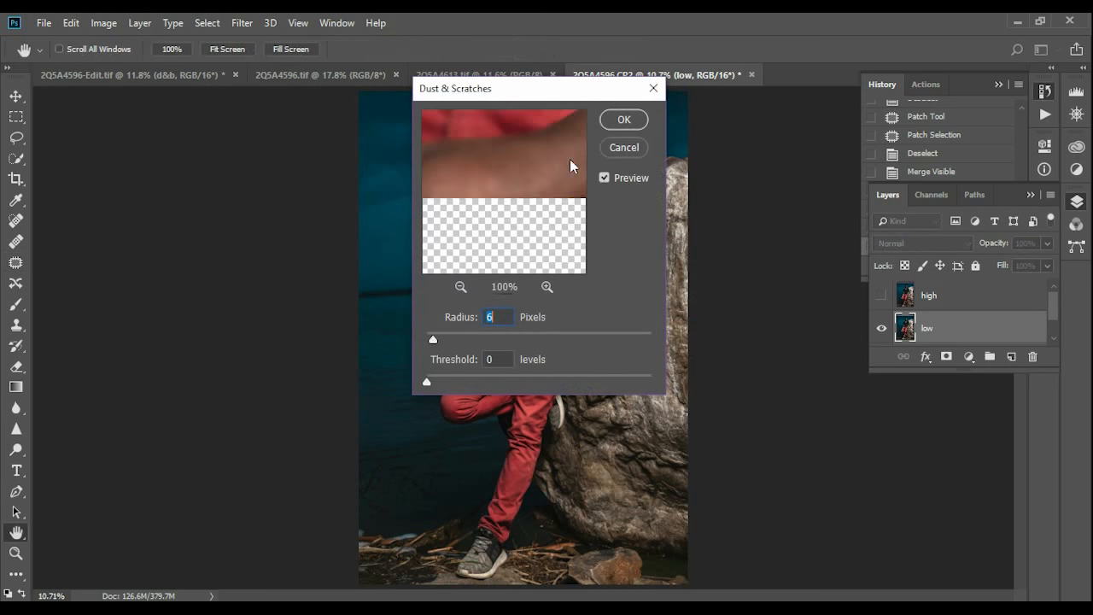
left_click_drag(519, 92, 771, 105)
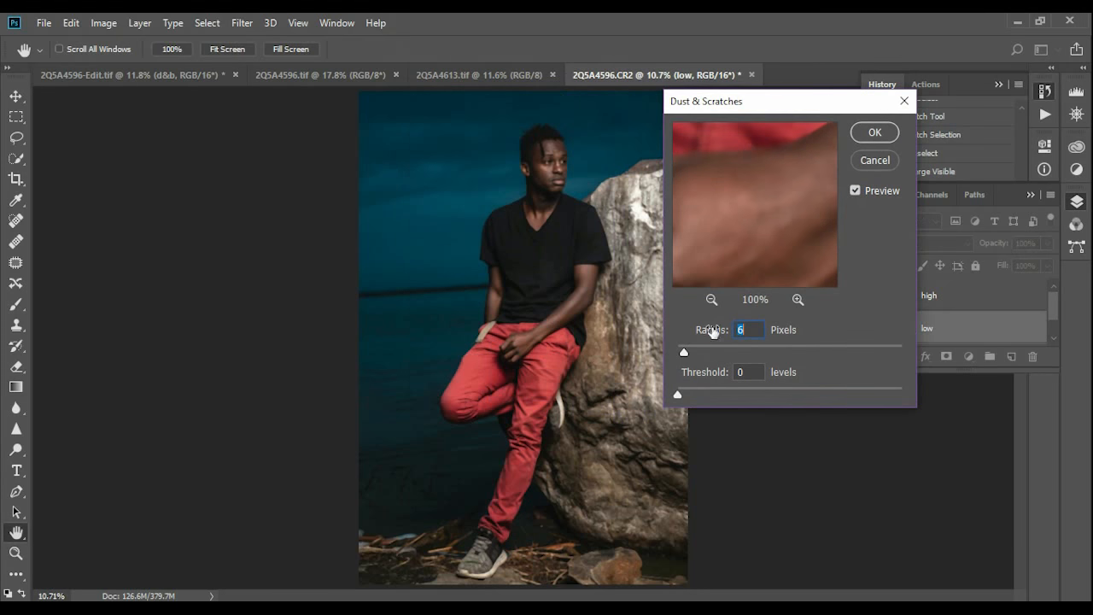
left_click(547, 163)
left_click(547, 159)
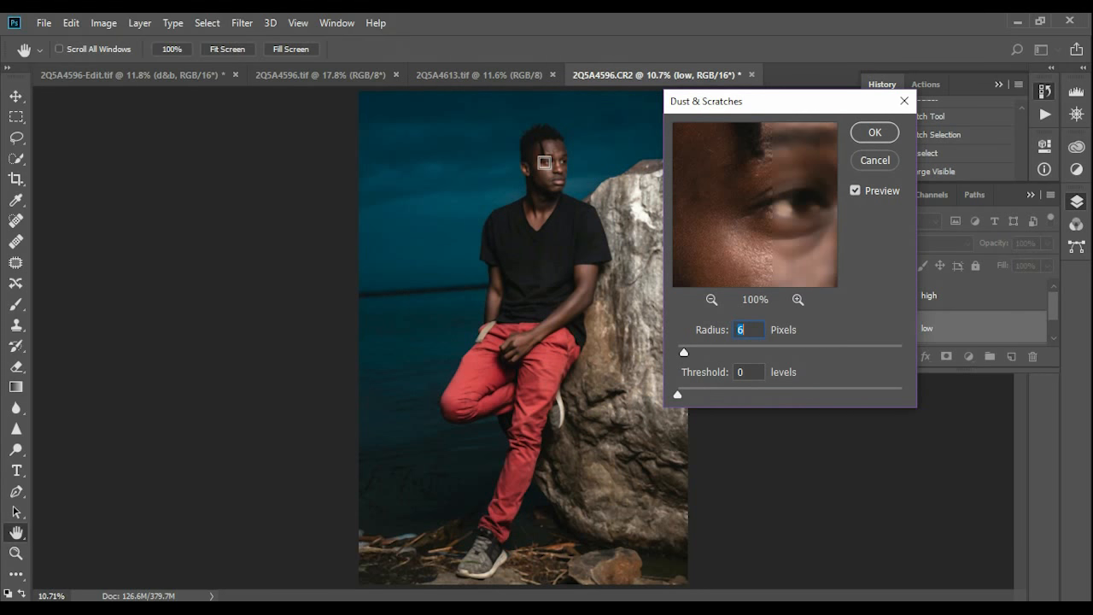
left_click_drag(786, 216, 759, 224)
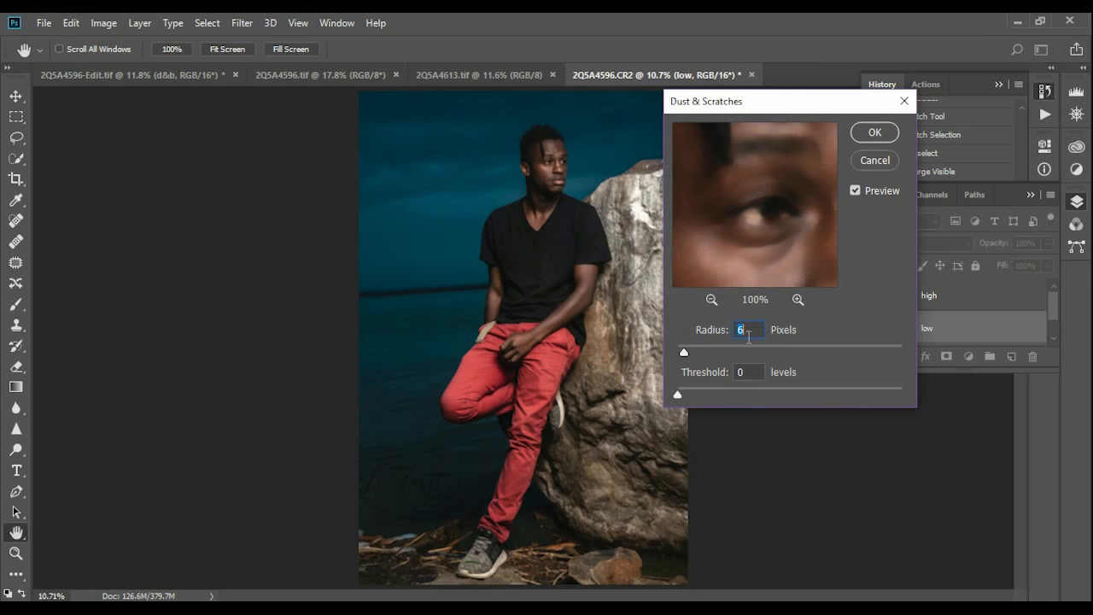
Step: Try larger Dust & Scratches radii, including 94 and 17 pixels, to compare the blur
left_click_drag(685, 353, 691, 358)
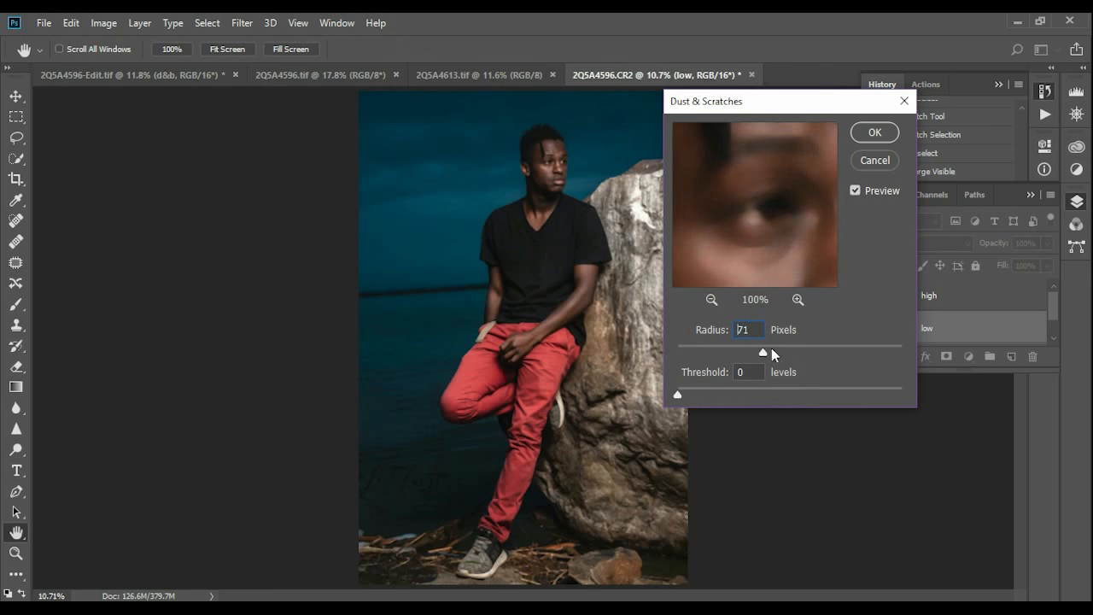
left_click_drag(779, 354, 790, 352)
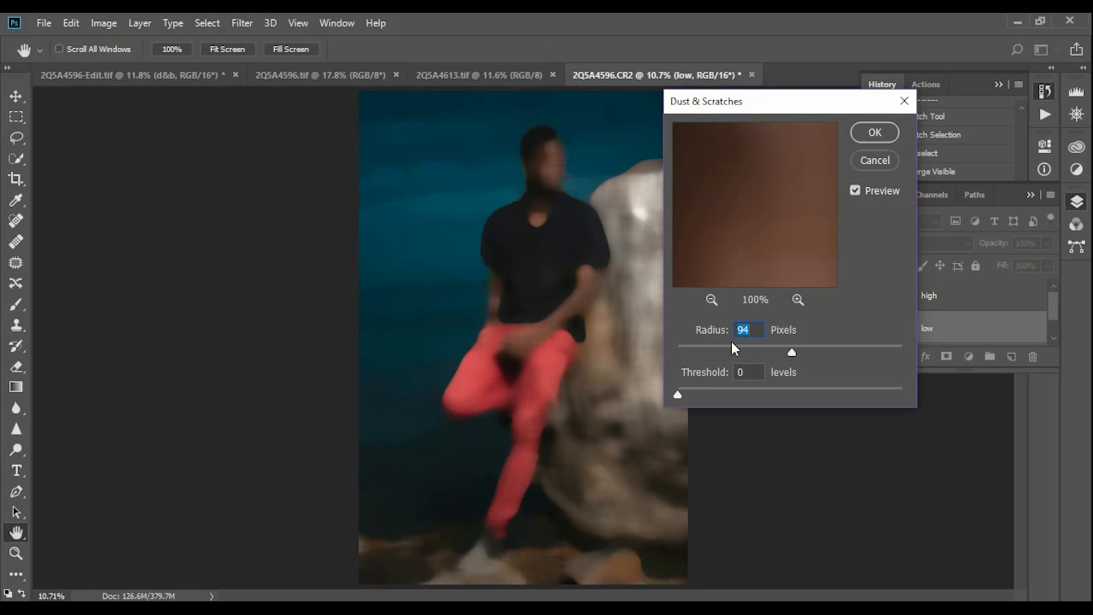
left_click_drag(792, 357, 684, 356)
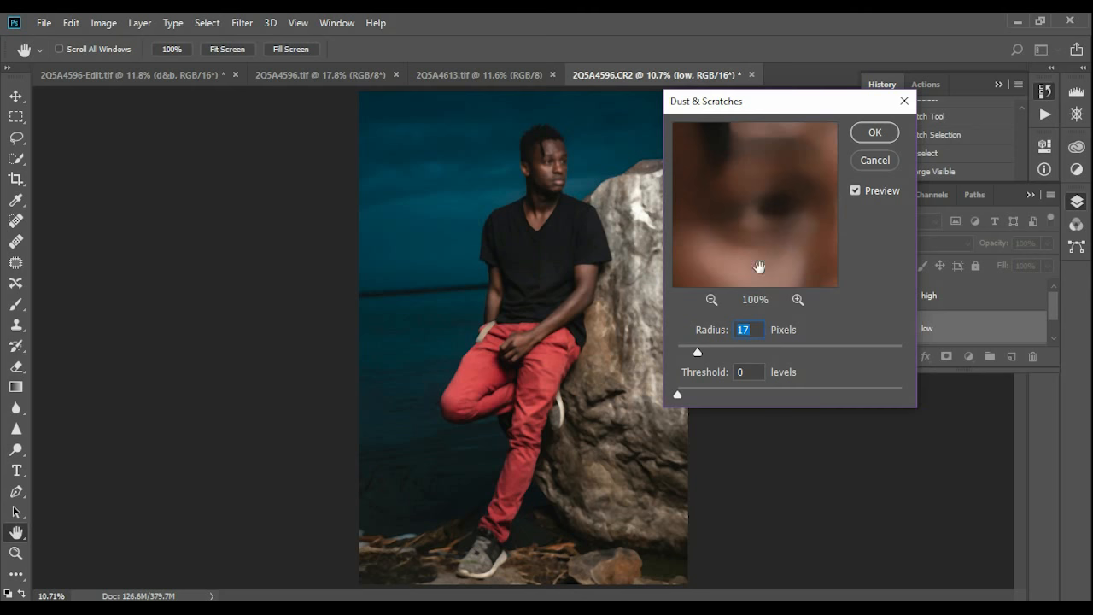
Step: Set the Dust & Scratches radius to 6 pixels and apply the filter to the low layer
left_click_drag(696, 351, 685, 350)
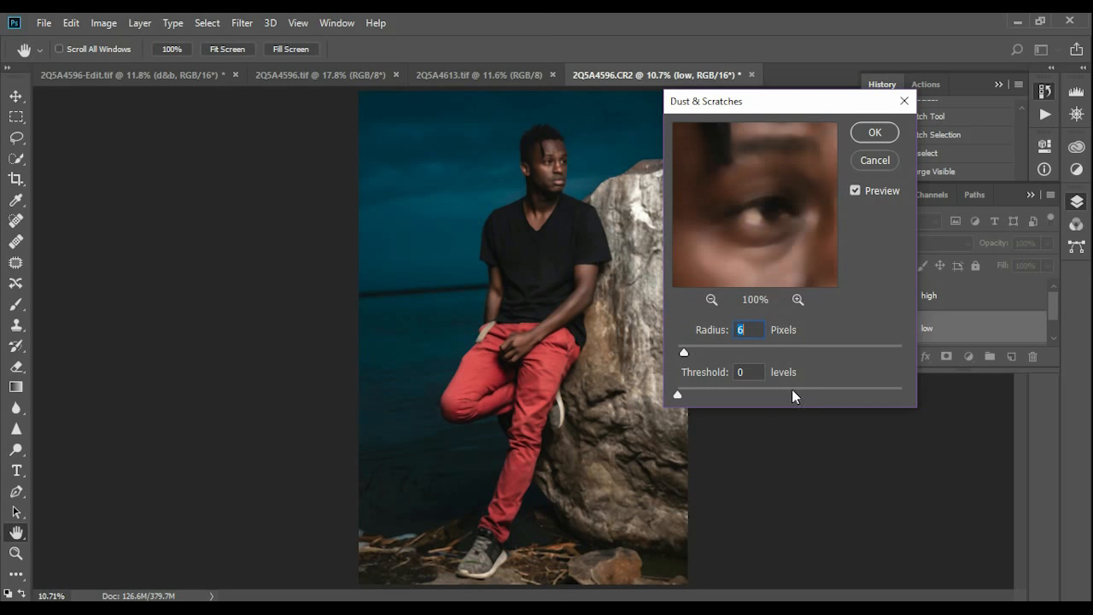
left_click(868, 143)
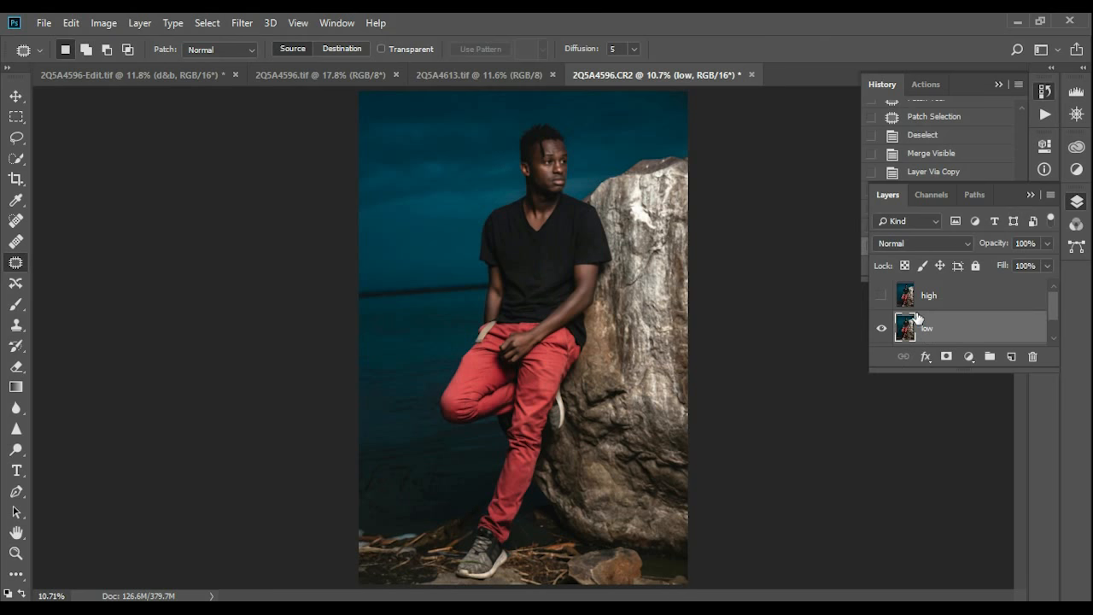
Step: Examine the blurred low layer on the man's face and shirt at several magnifications, ending close on the face
scroll(560, 181, "up", 3)
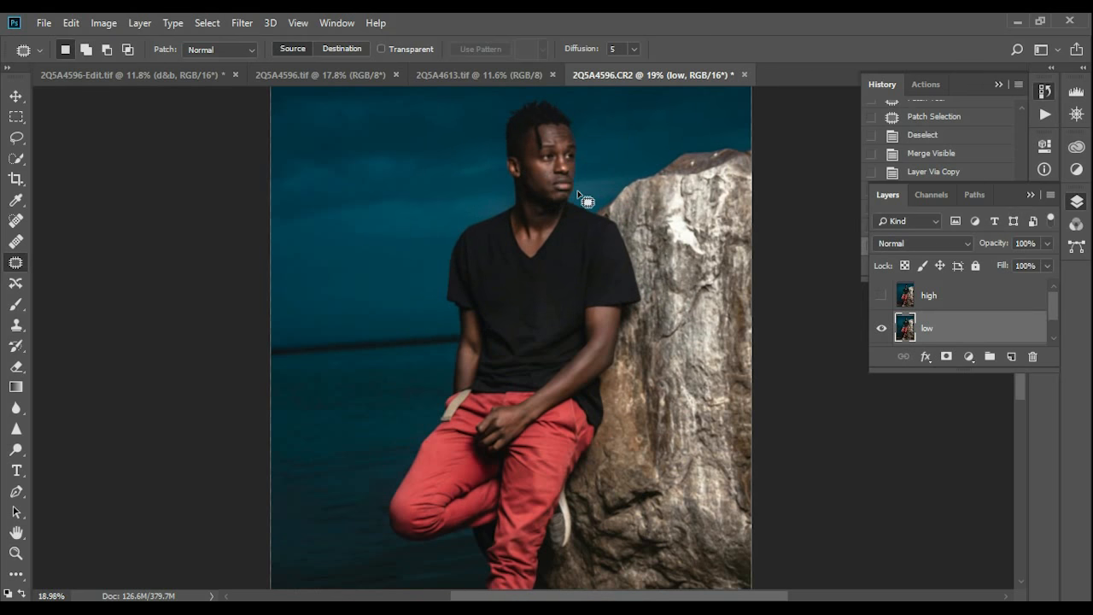
scroll(587, 200, "up", 2)
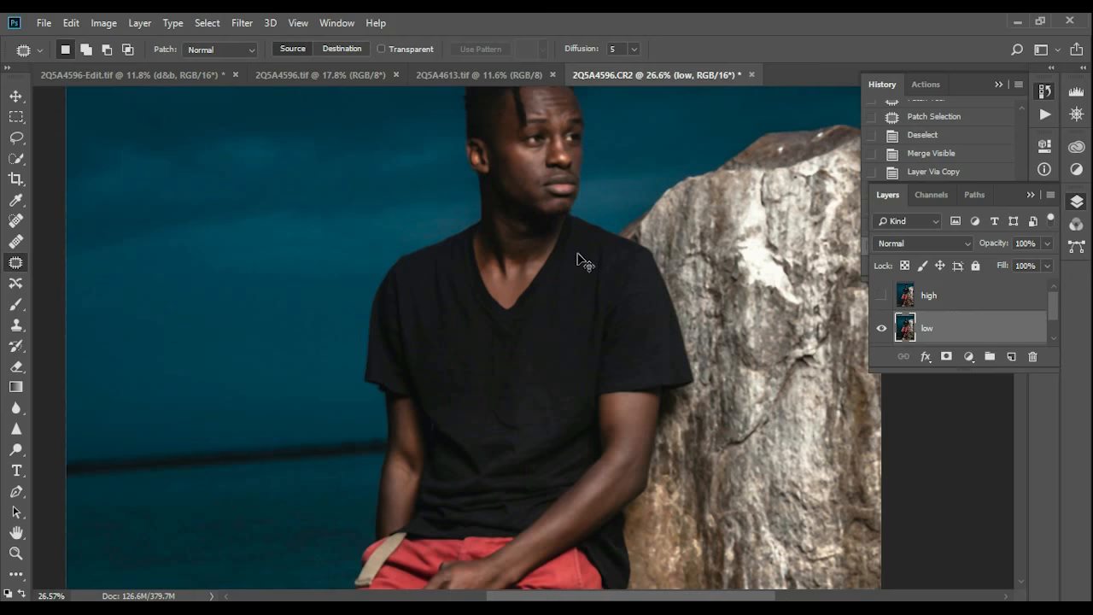
scroll(579, 256, "down", 5)
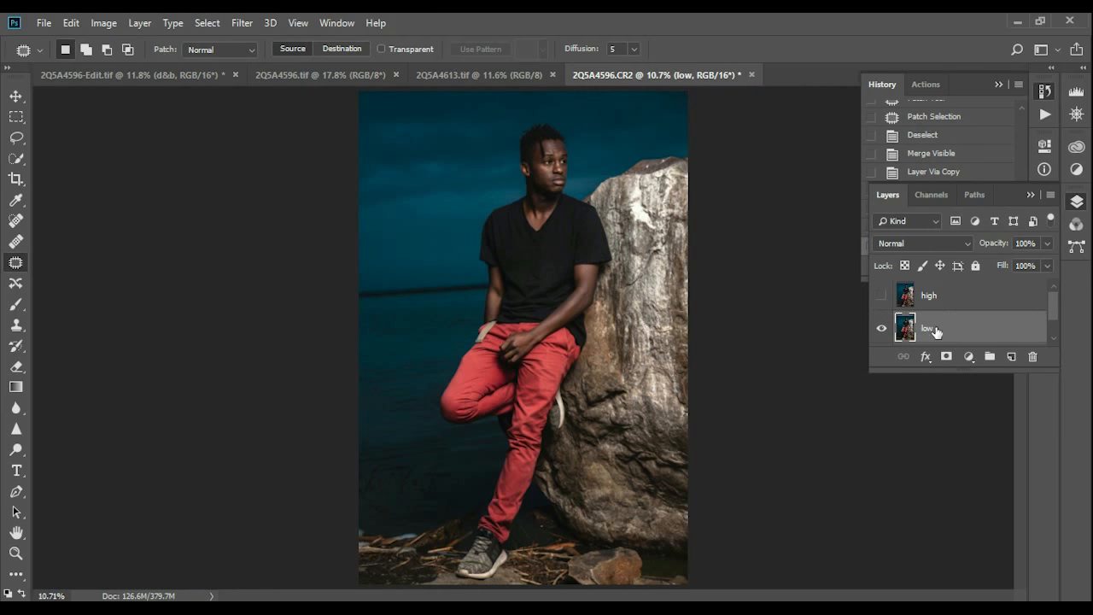
scroll(936, 332, "down", 1)
scroll(933, 331, "up", 1)
scroll(548, 161, "up", 2)
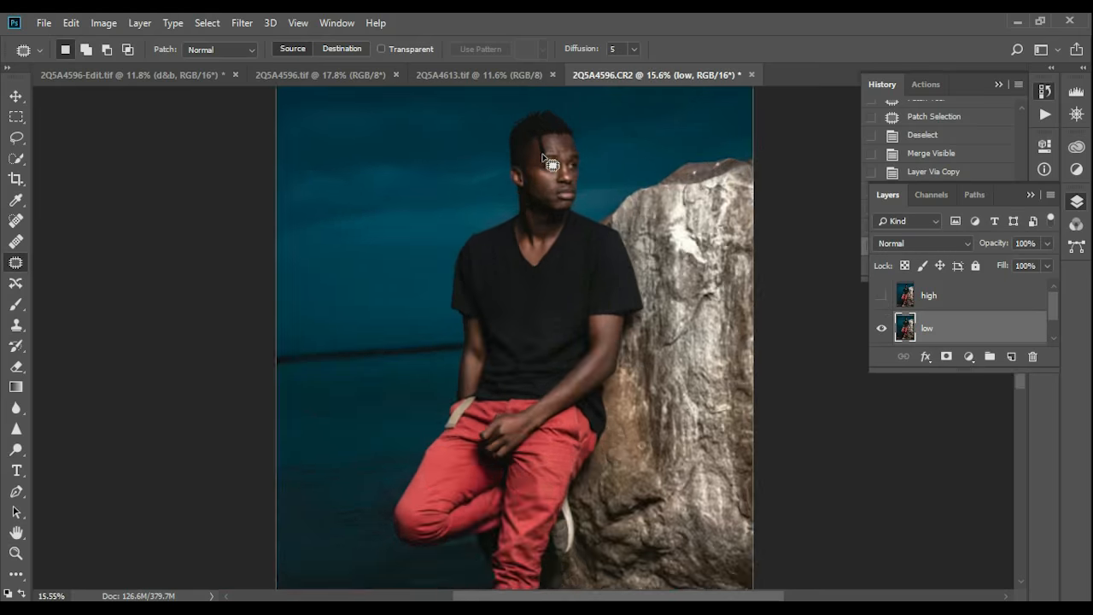
scroll(548, 161, "up", 8)
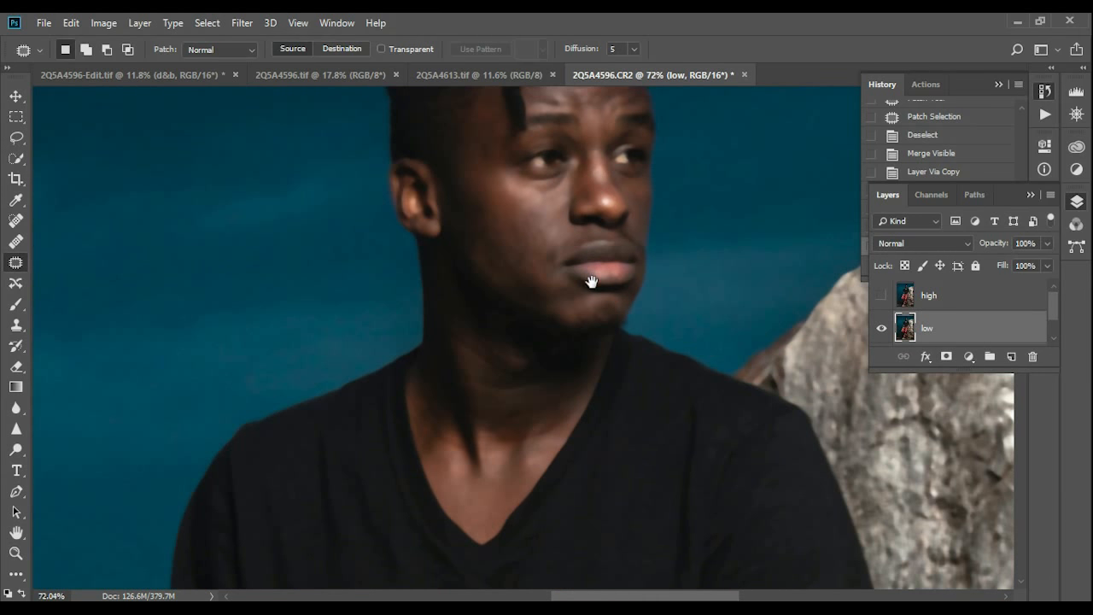
left_click_drag(591, 282, 594, 409)
Step: Make the high layer visible again and select it
left_click(880, 296)
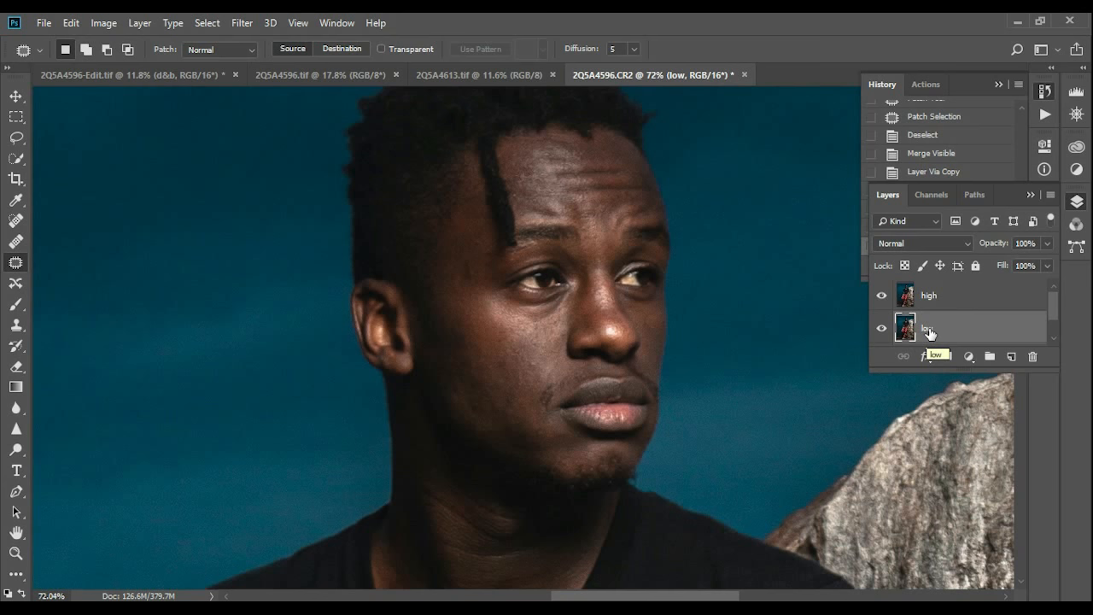
left_click(930, 299)
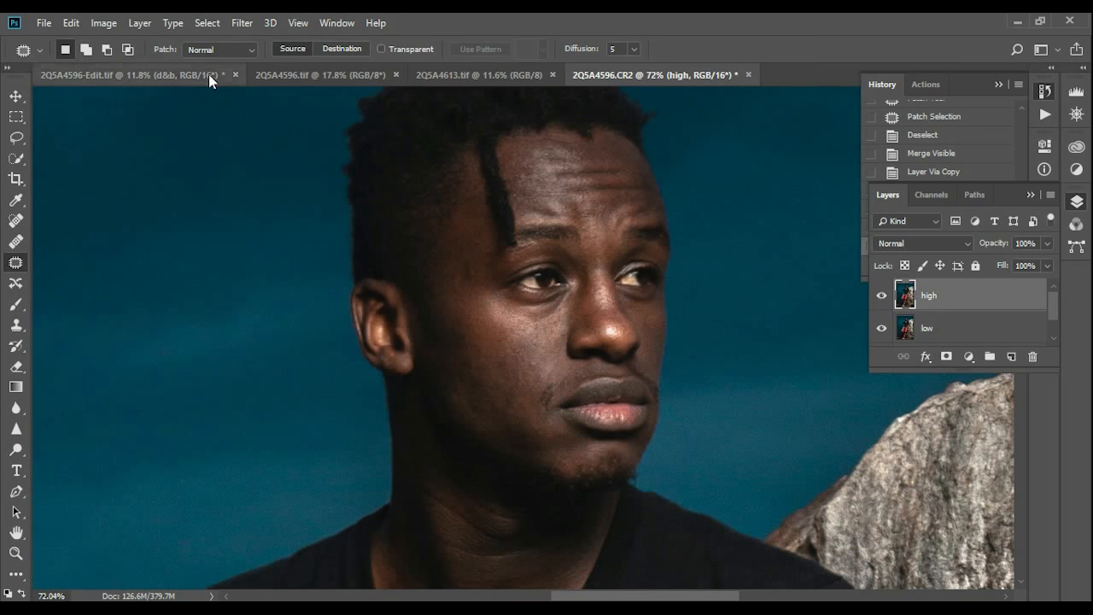
left_click(101, 24)
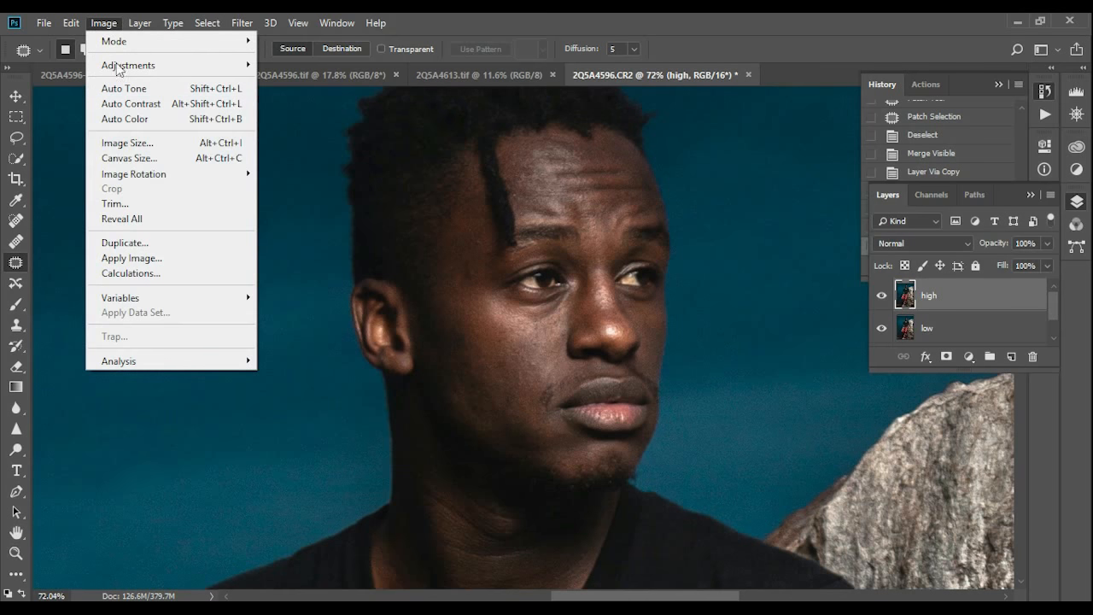
left_click(126, 259)
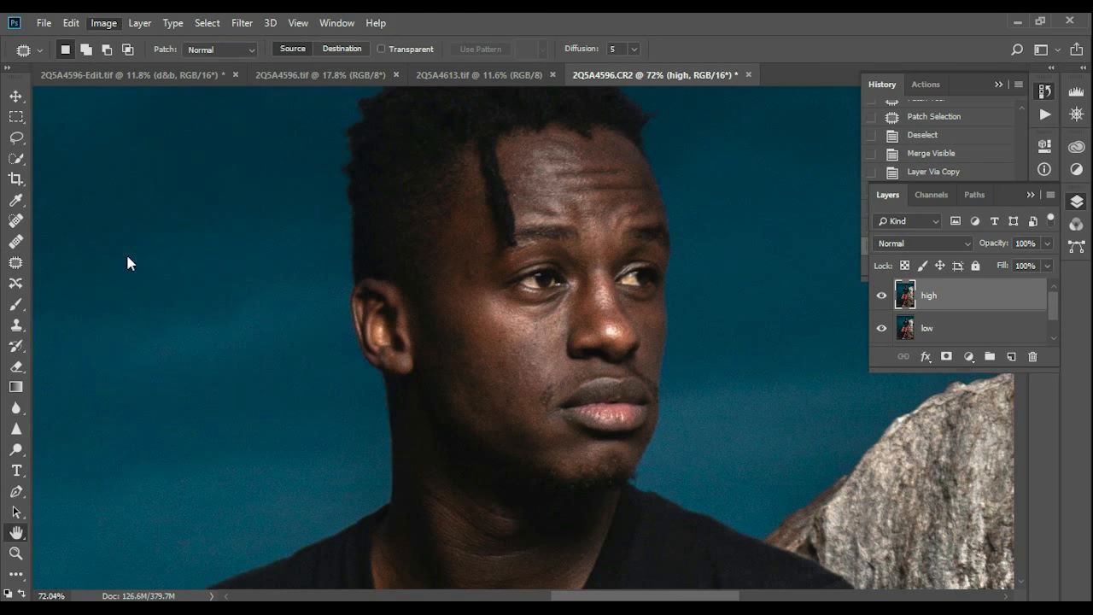
left_click_drag(735, 310, 142, 137)
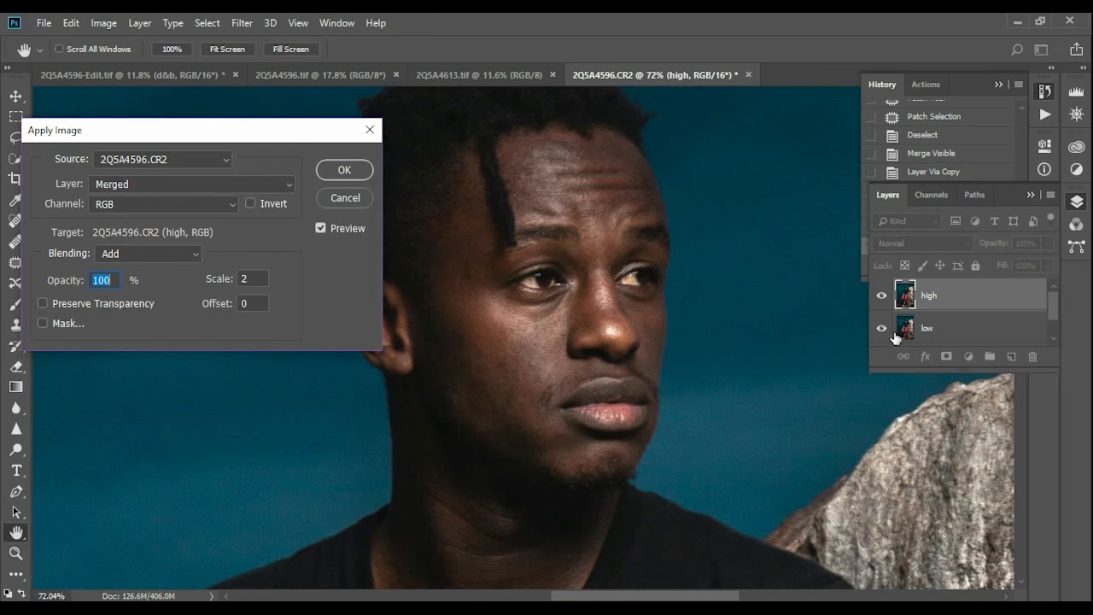
left_click(184, 186)
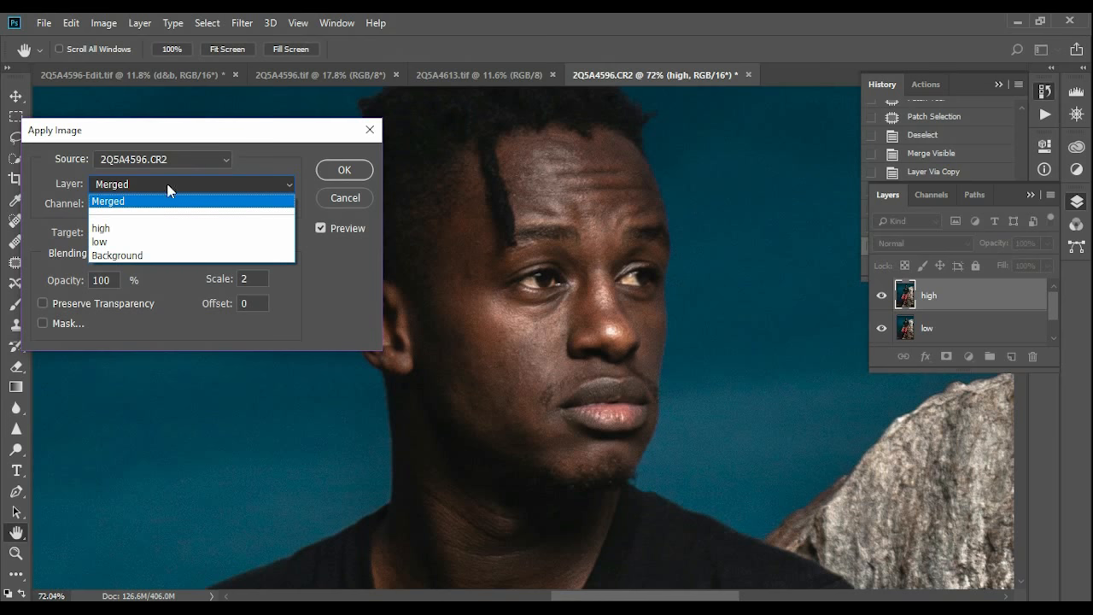
left_click(279, 109)
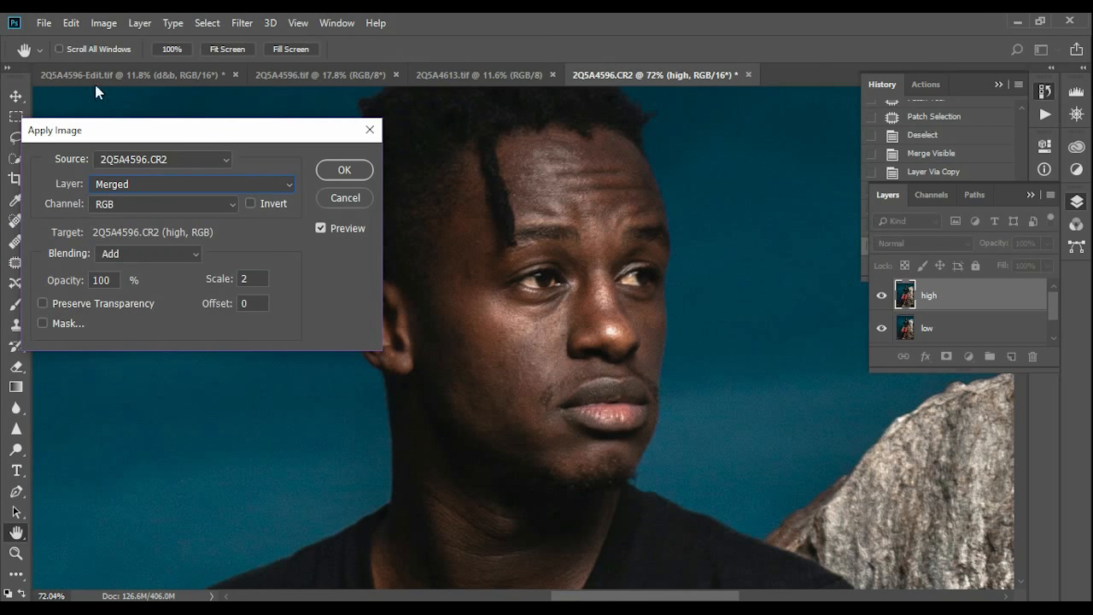
left_click(370, 130)
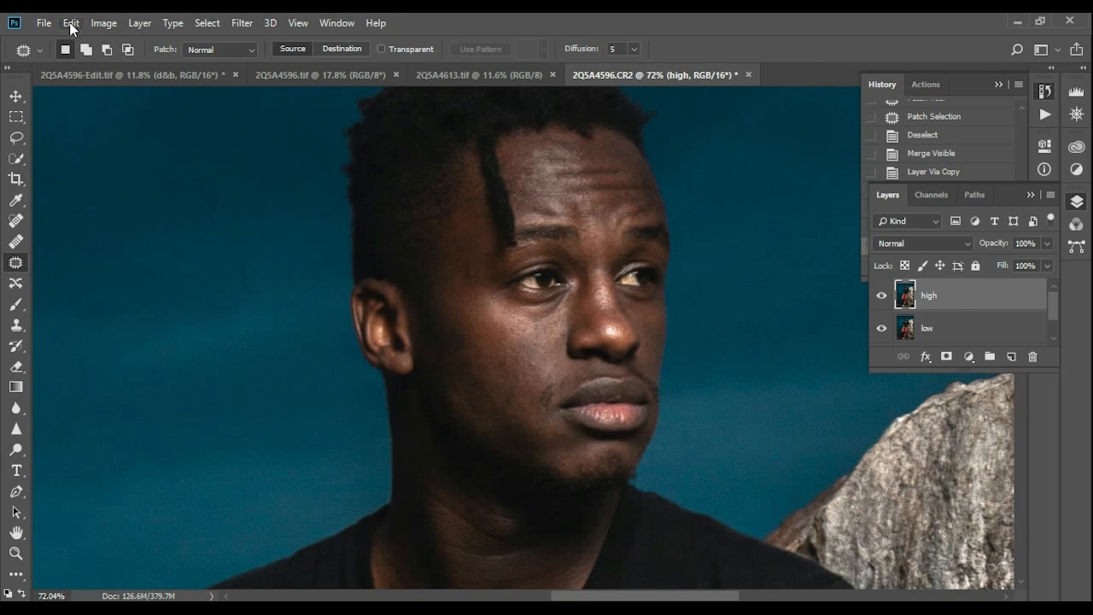
Step: Use Apply Image on the high layer with the inverted low layer as source, RGB channel, Add blending, 100% opacity, scale 2 and offset 0
left_click(100, 23)
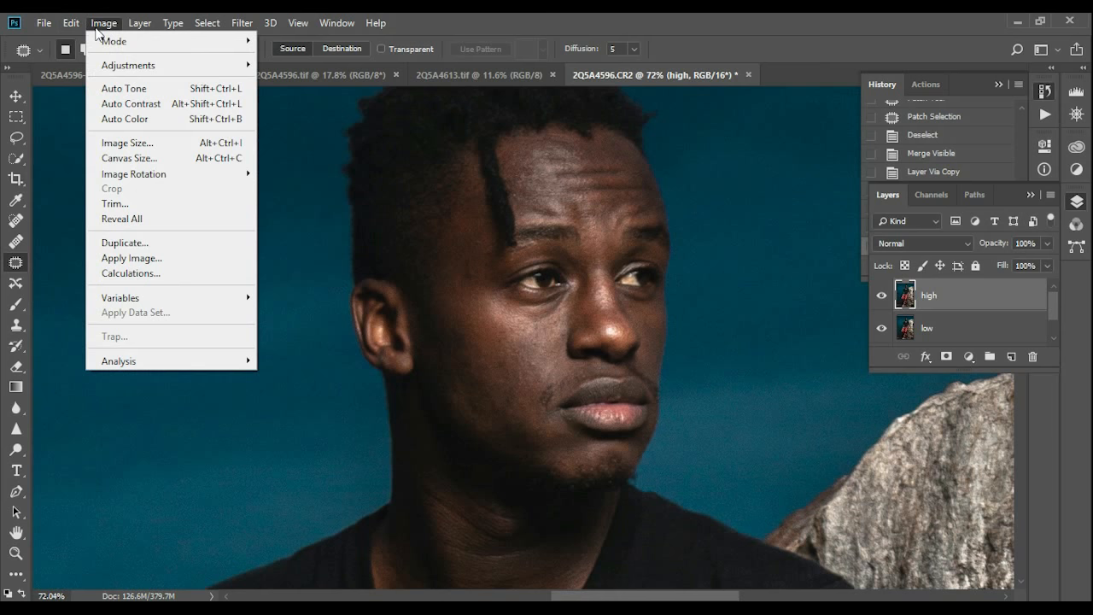
left_click(131, 258)
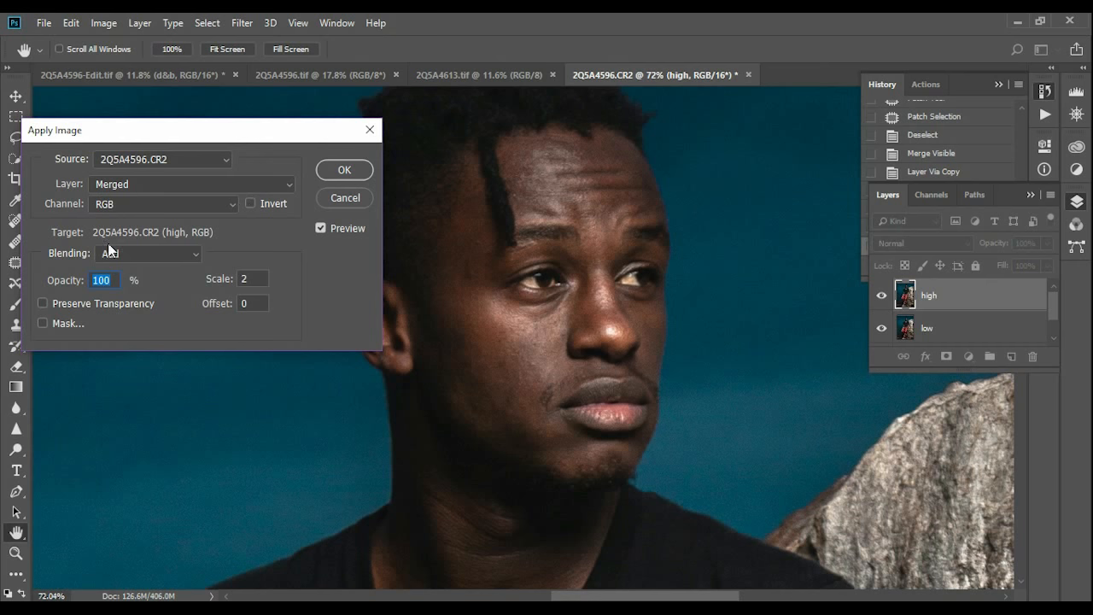
left_click_drag(194, 137, 243, 117)
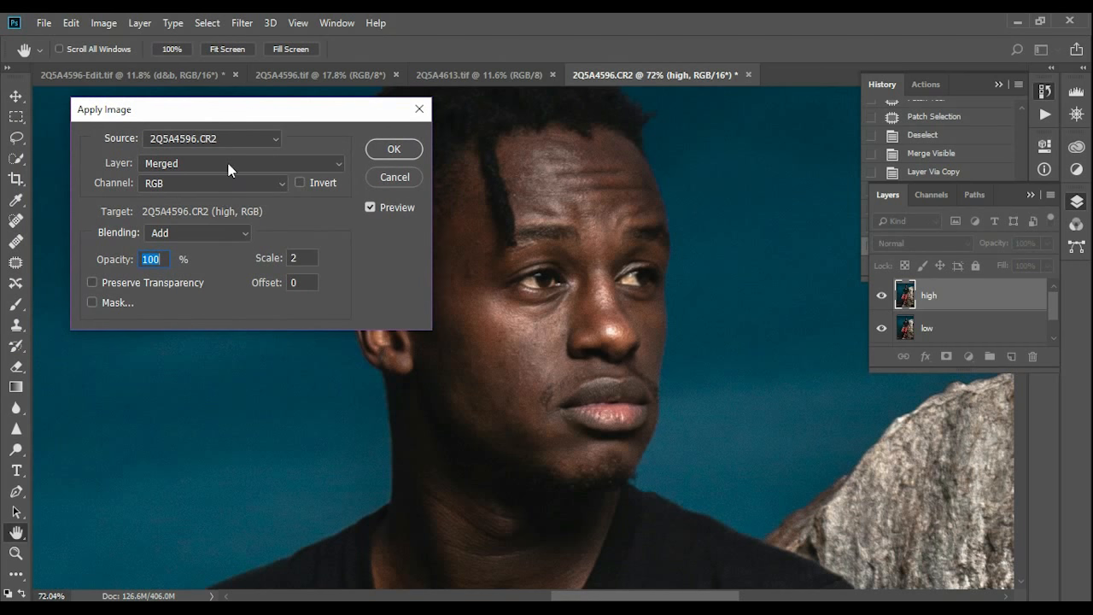
left_click(229, 164)
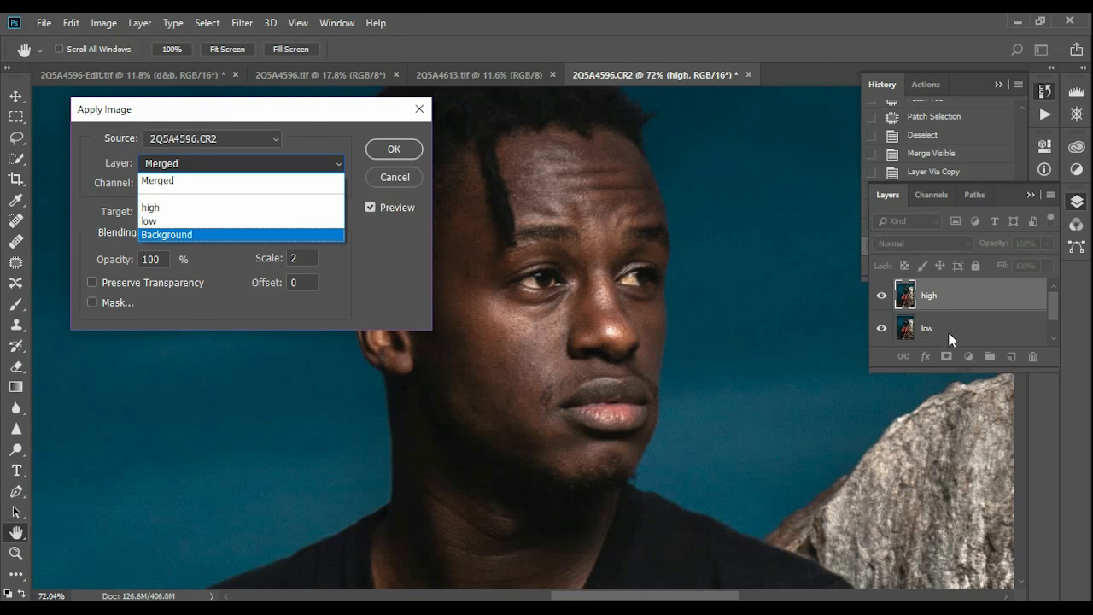
left_click(182, 222)
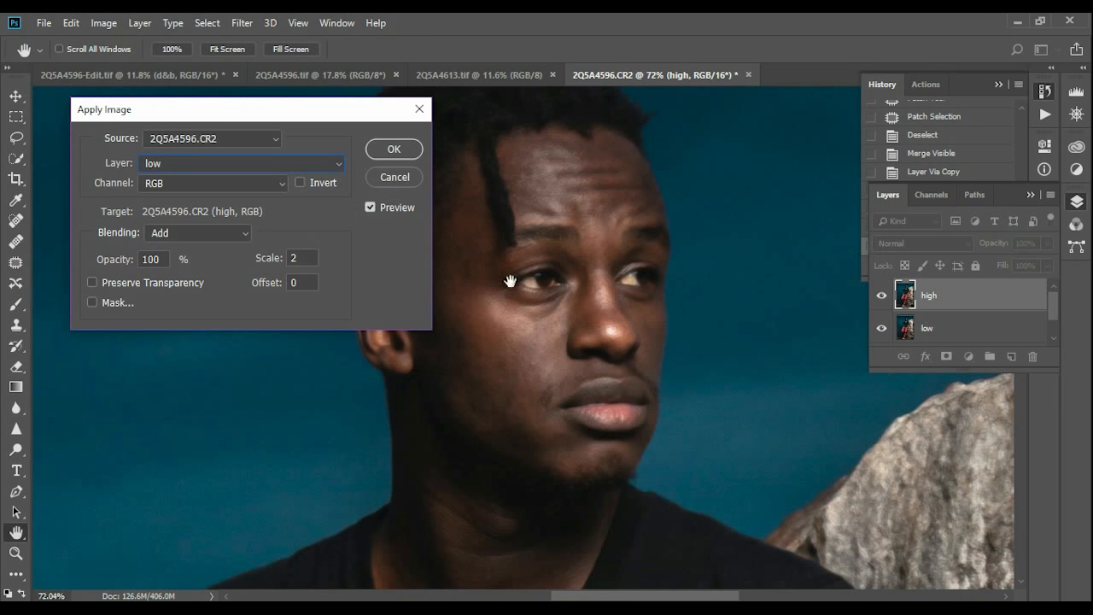
left_click(300, 182)
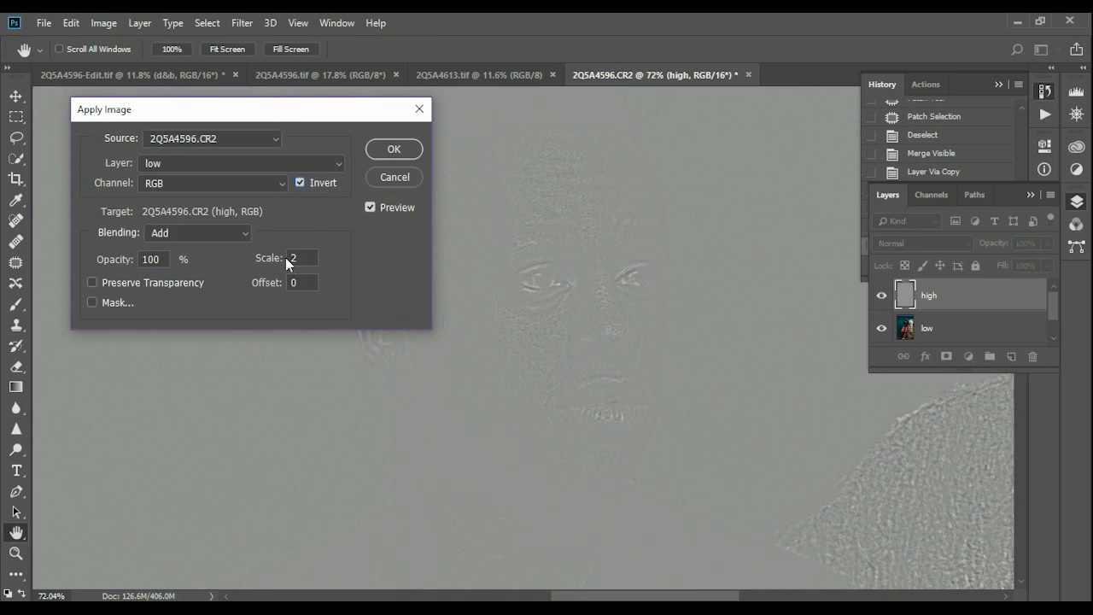
left_click(203, 241)
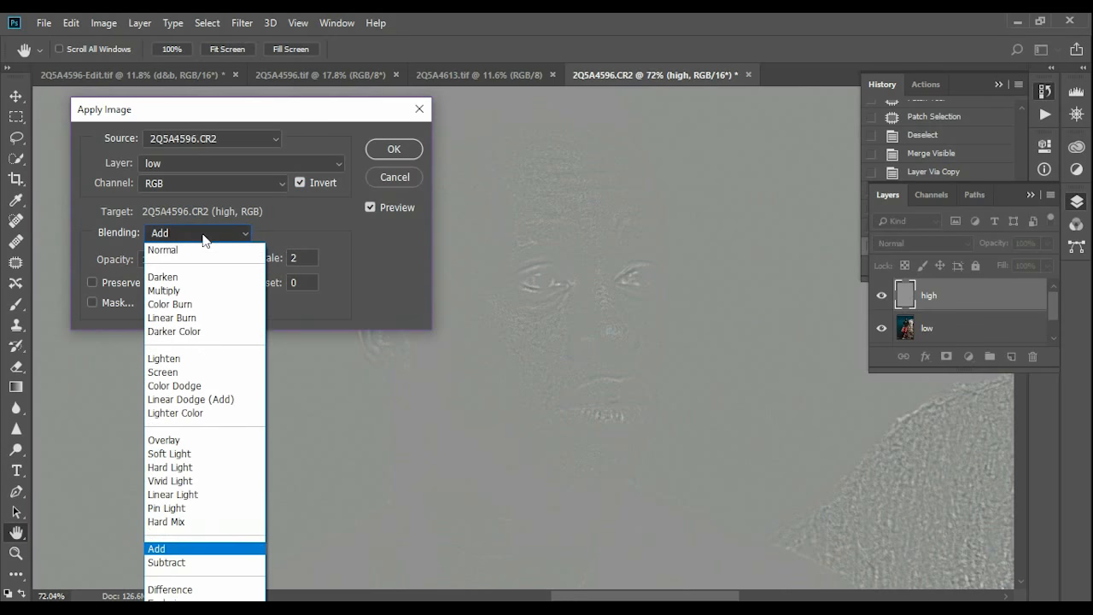
left_click(152, 549)
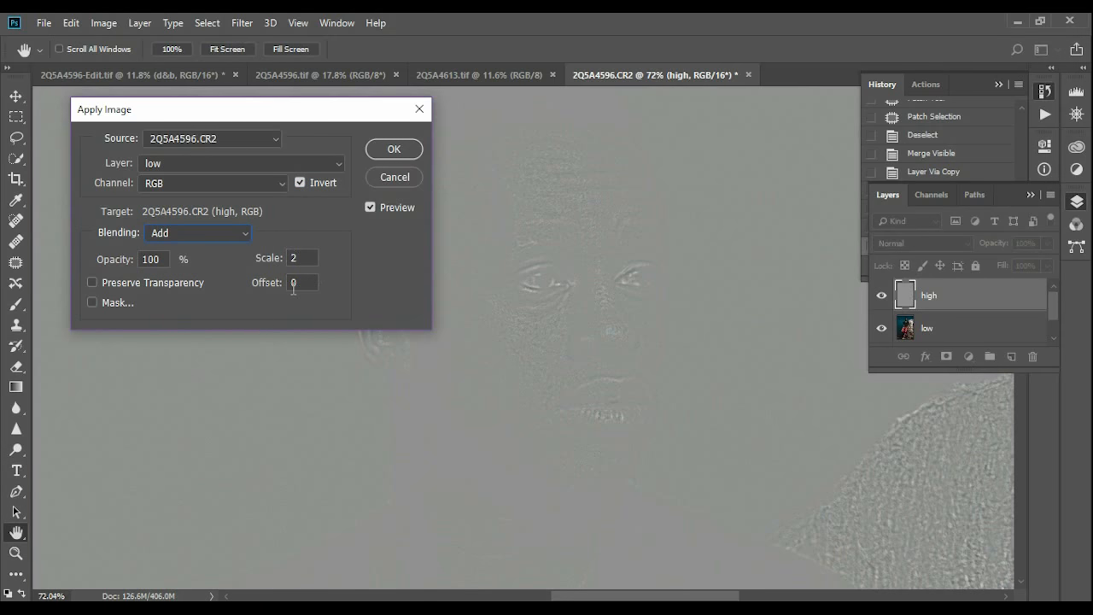
left_click(392, 150)
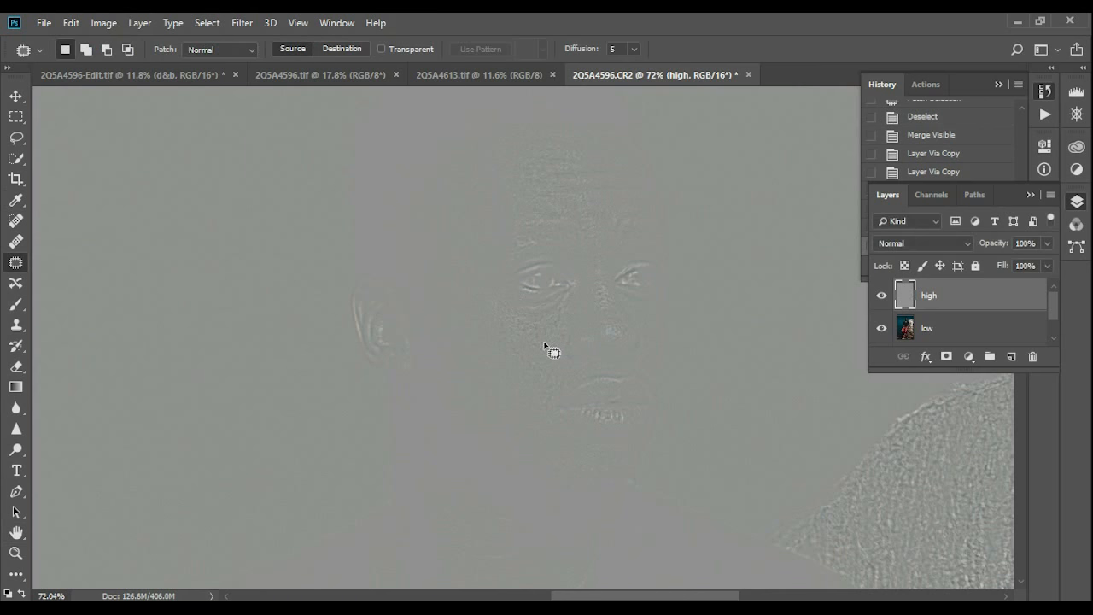
Step: Inspect the grey texture of the high layer and set its blend mode to Linear Light
scroll(587, 376, "up", 4)
left_click_drag(513, 290, 545, 234)
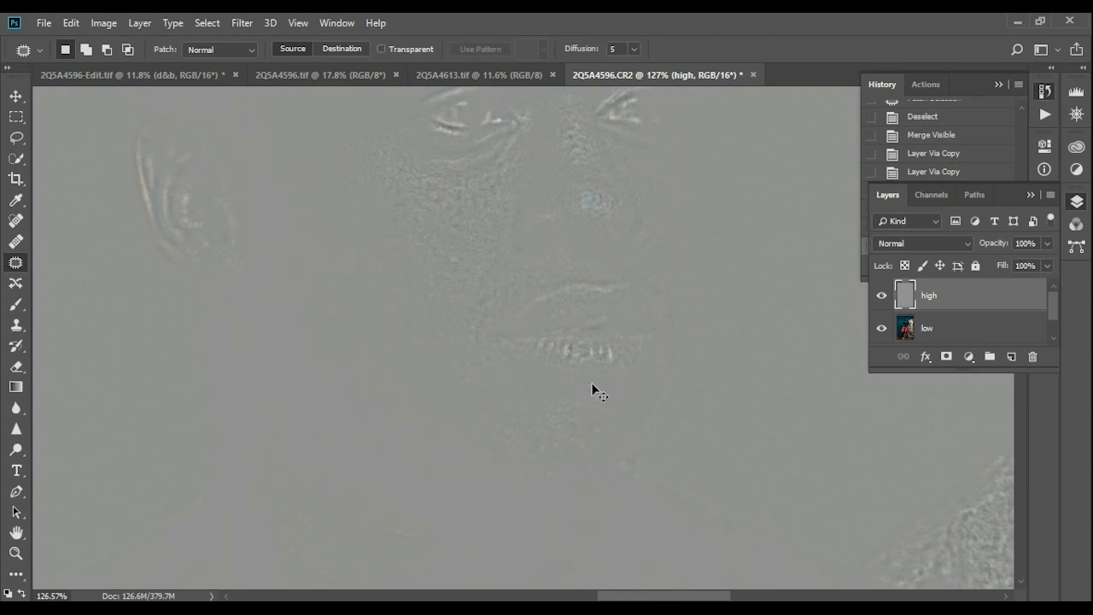
key("ctrl+0")
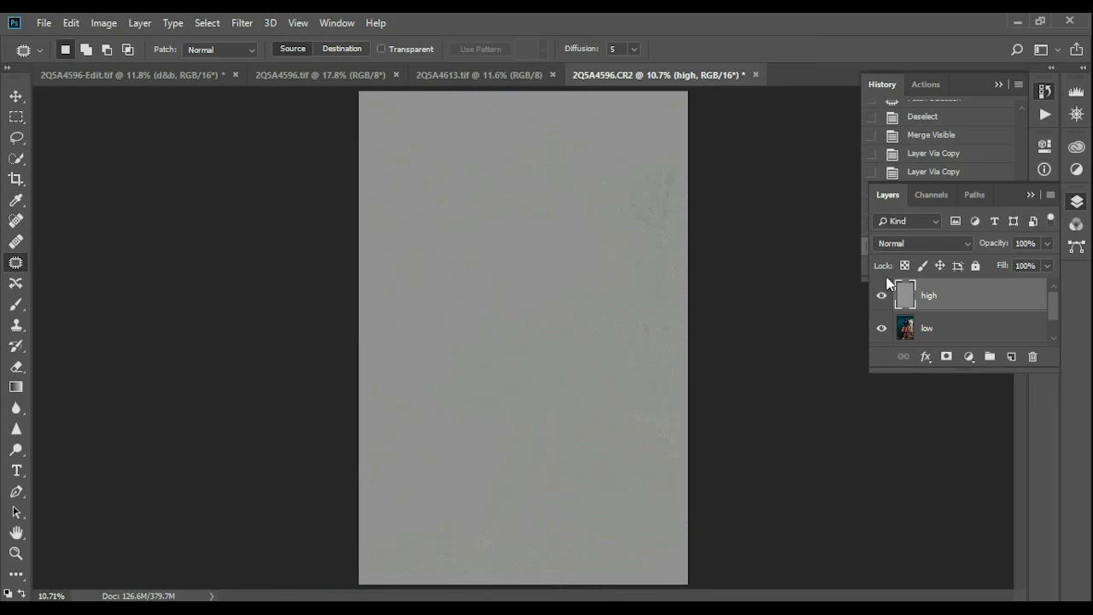
left_click(928, 244)
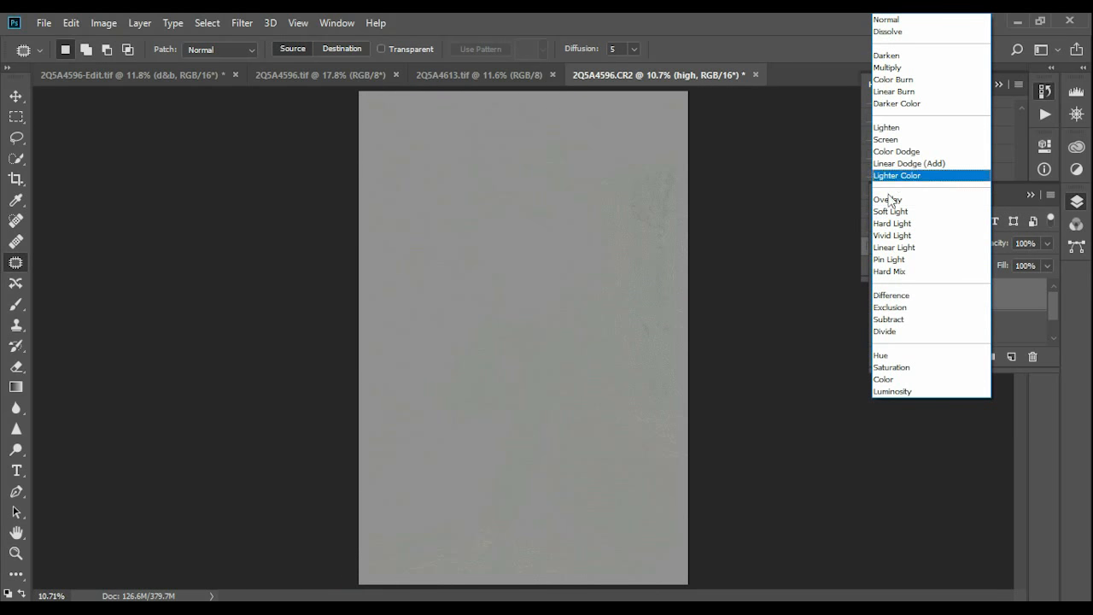
left_click(889, 247)
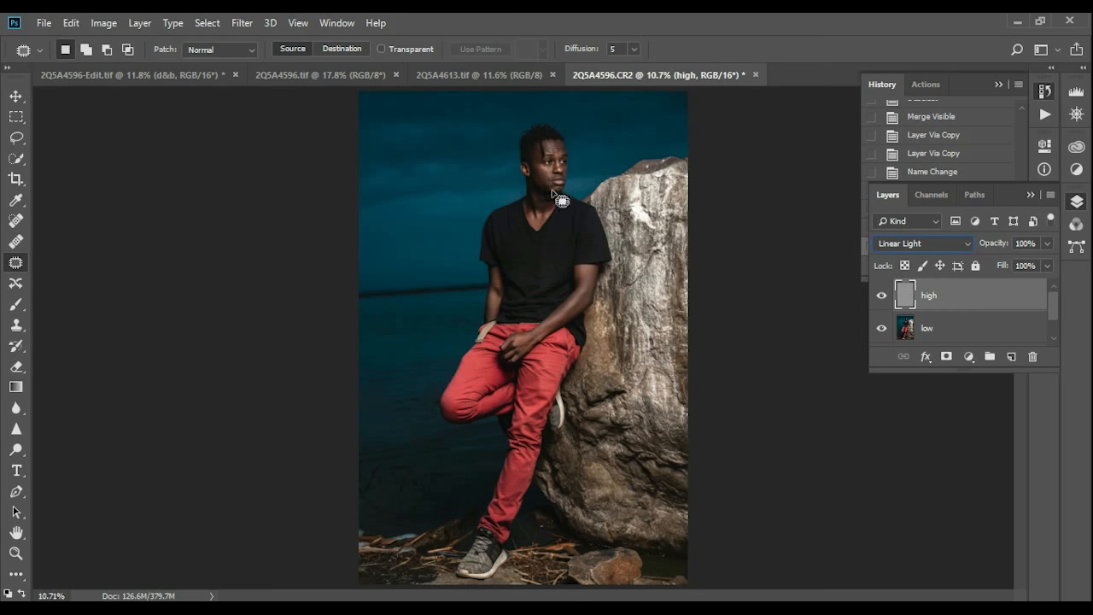
Step: Hide and reshow the high layer to compare the man's face with and without its texture detail
scroll(544, 182, "up", 10)
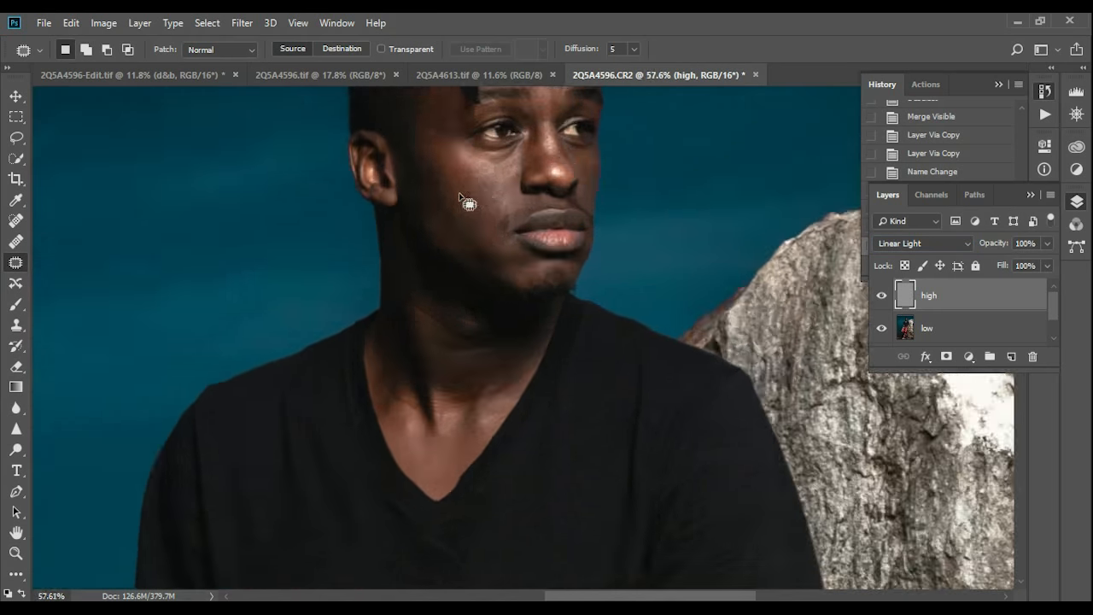
left_click_drag(485, 179, 524, 221)
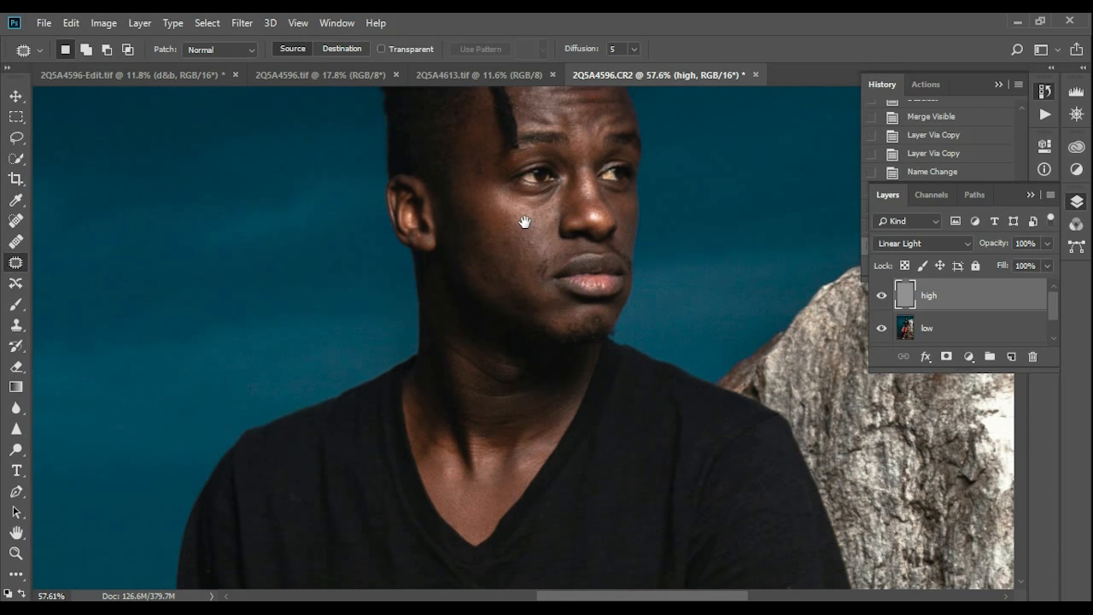
left_click_drag(553, 253, 588, 320)
left_click(880, 299)
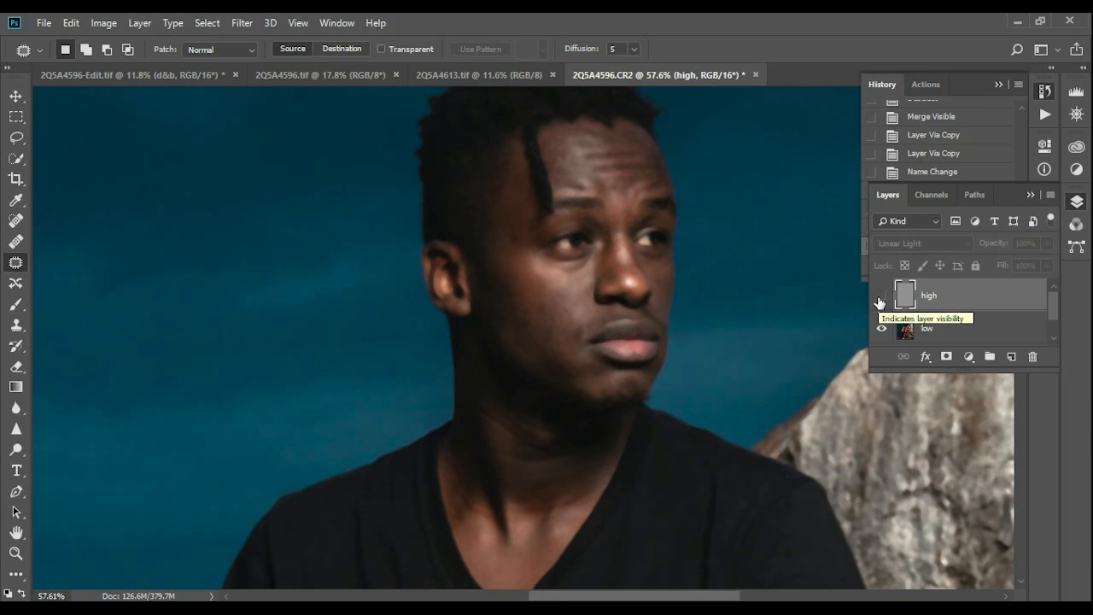
left_click(880, 299)
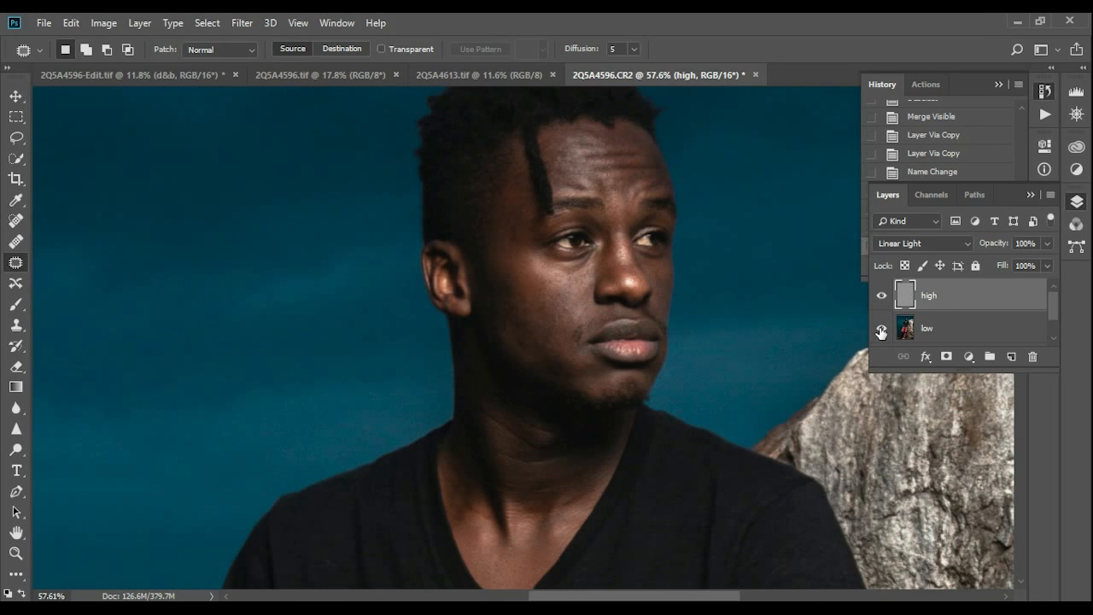
Step: Hide the low layer, examine the man's face up close, reshow the layer and return to the full image
left_click(881, 330)
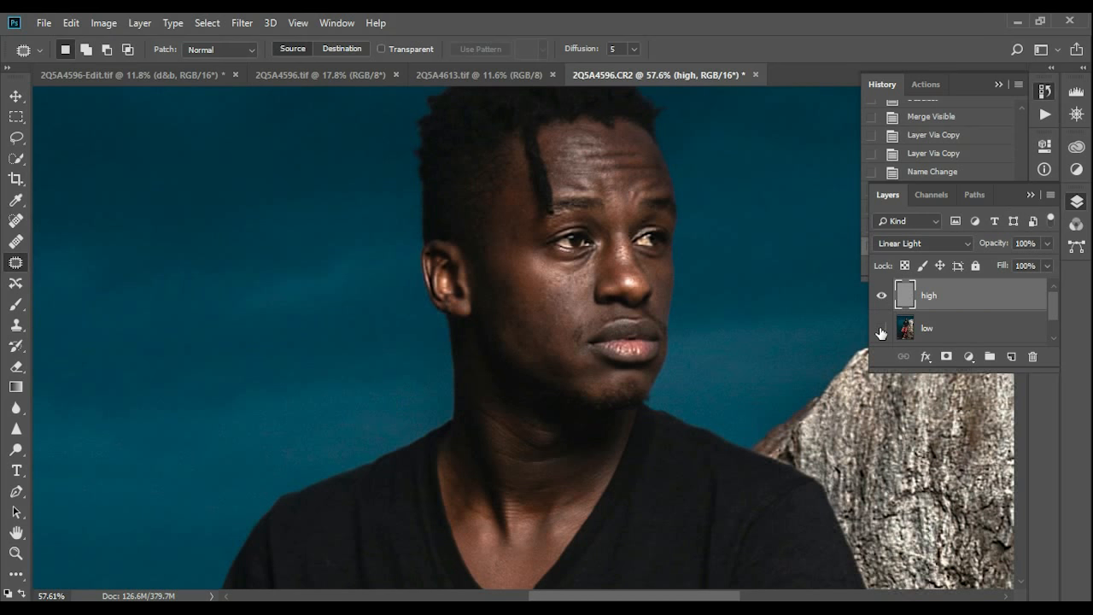
scroll(578, 287, "down", 2)
scroll(579, 287, "up", 7)
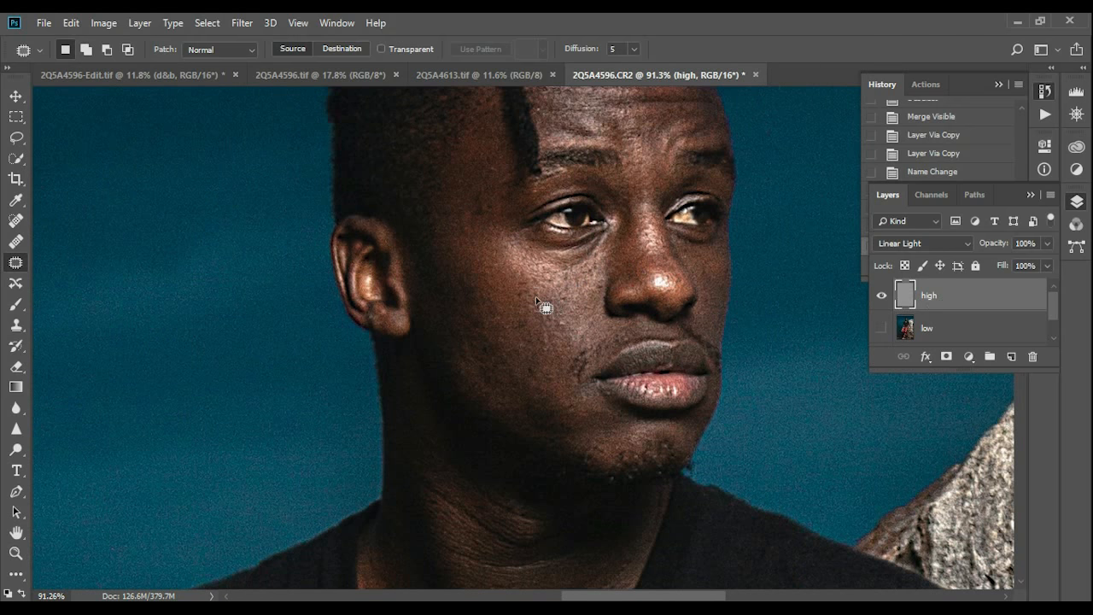
scroll(538, 303, "down", 3)
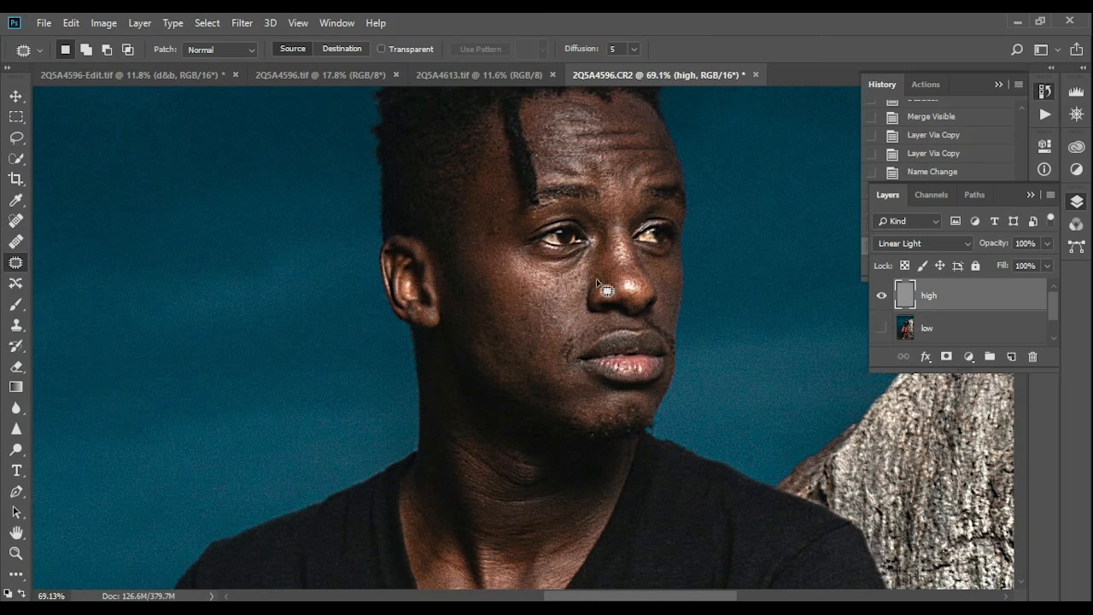
left_click(882, 328)
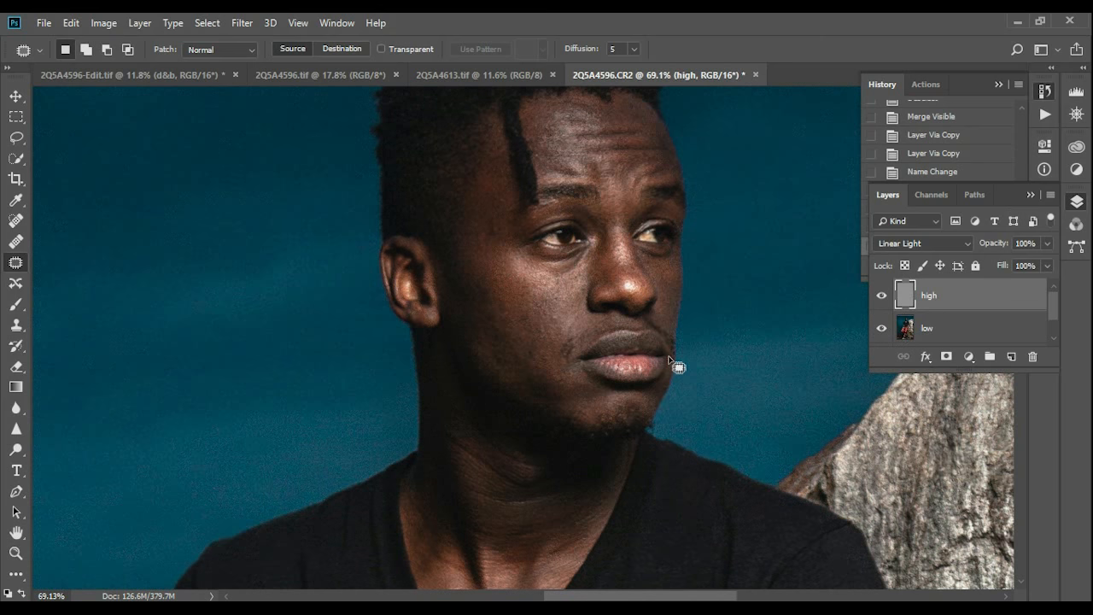
key("ctrl+0")
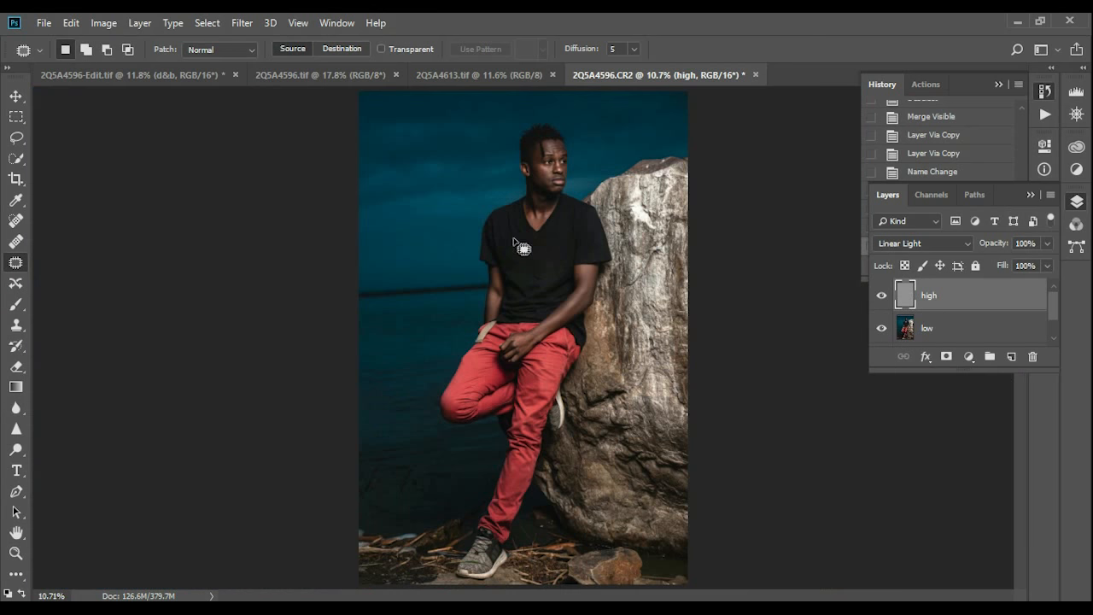
scroll(569, 217, "up", 2)
scroll(570, 216, "up", 1)
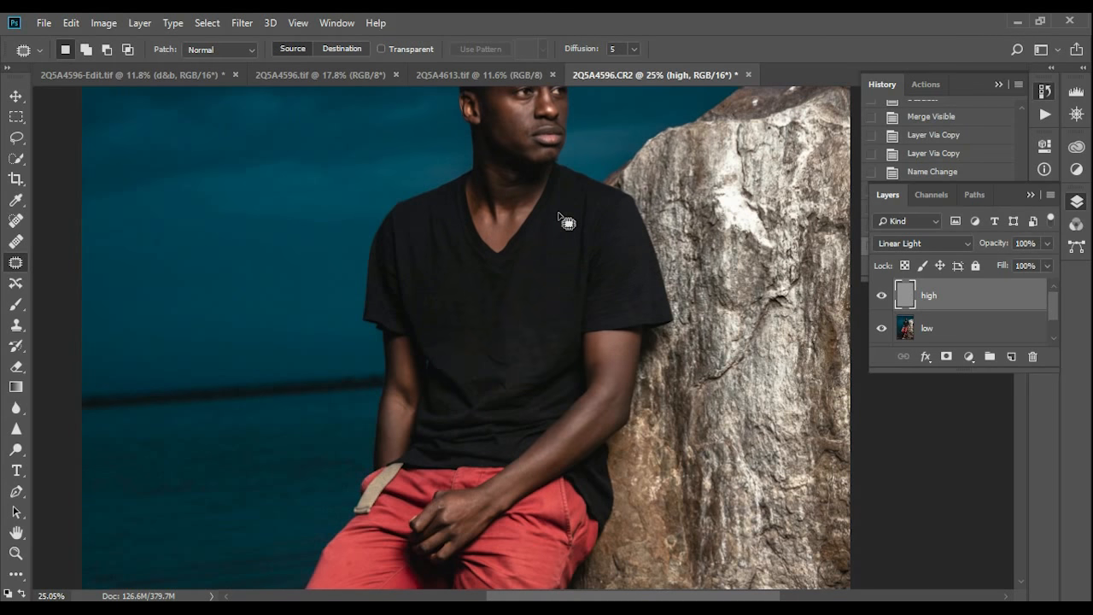
scroll(560, 215, "down", 3)
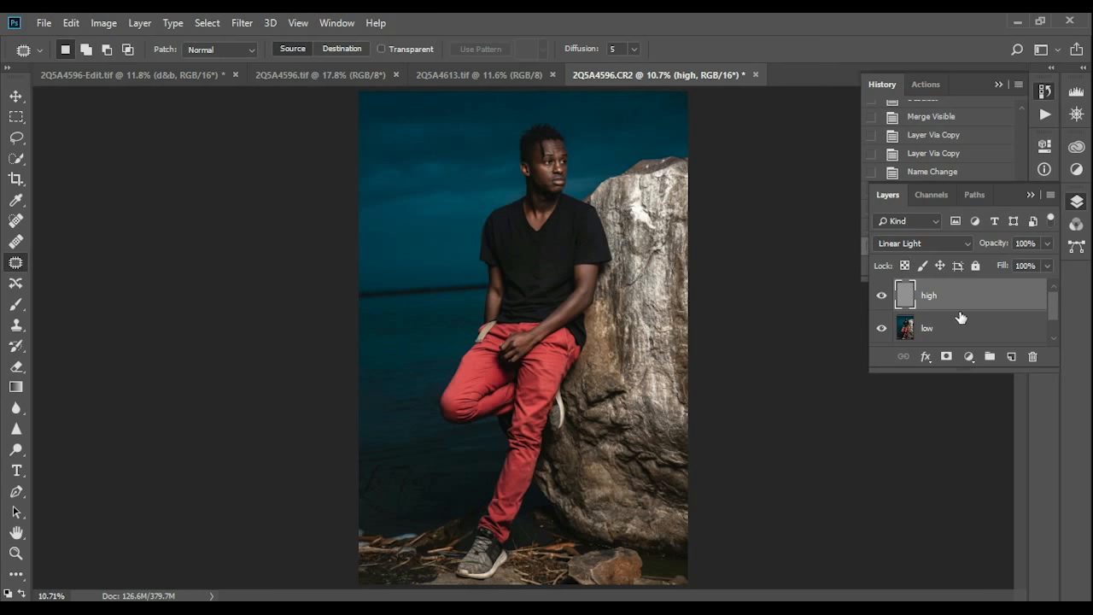
Step: On the low layer, lasso the man's forehead above the eyebrows and soften that area with a Gaussian Blur
left_click(933, 334)
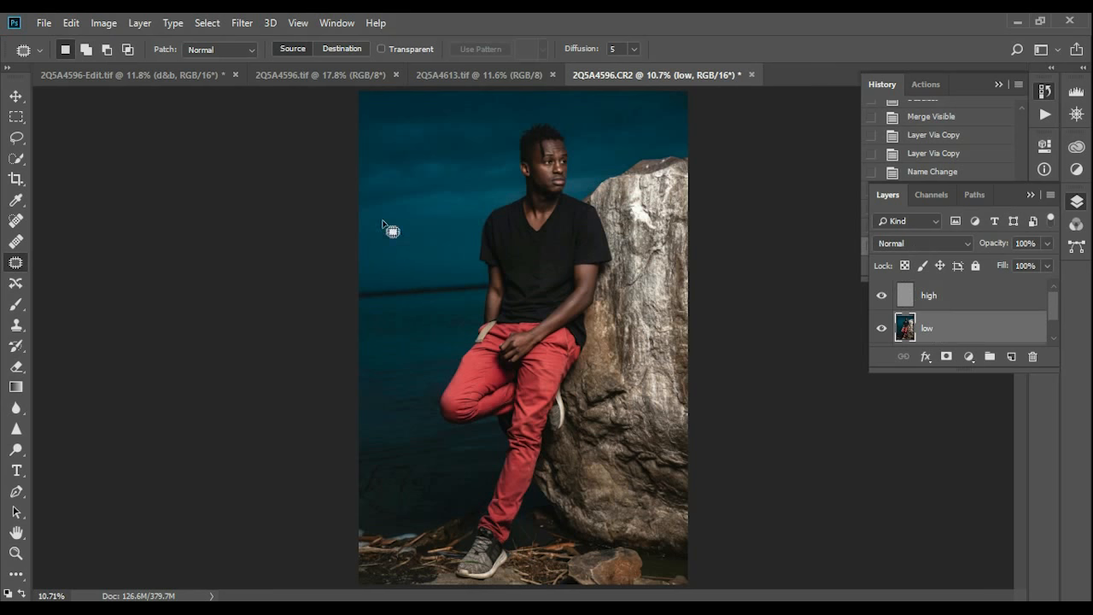
scroll(538, 188, "up", 3)
scroll(580, 197, "up", 6)
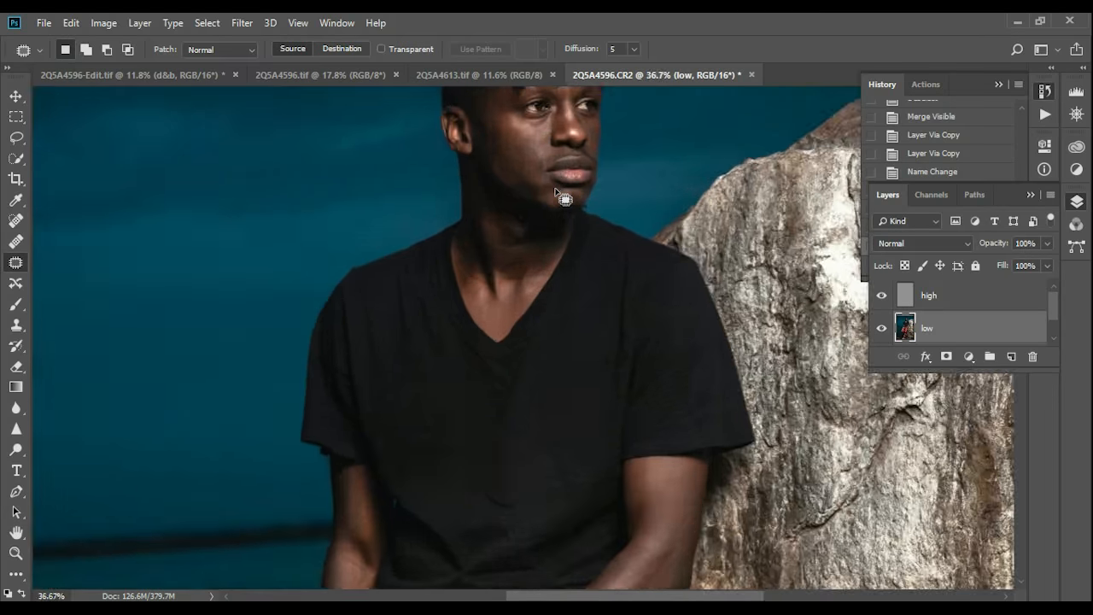
scroll(546, 154, "up", 5)
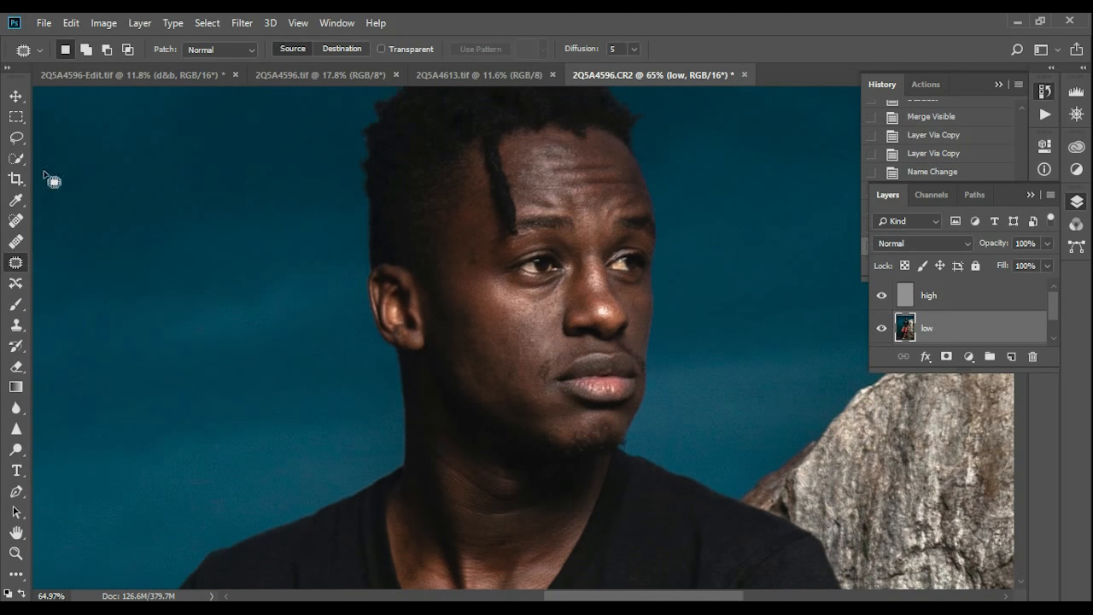
left_click(17, 137)
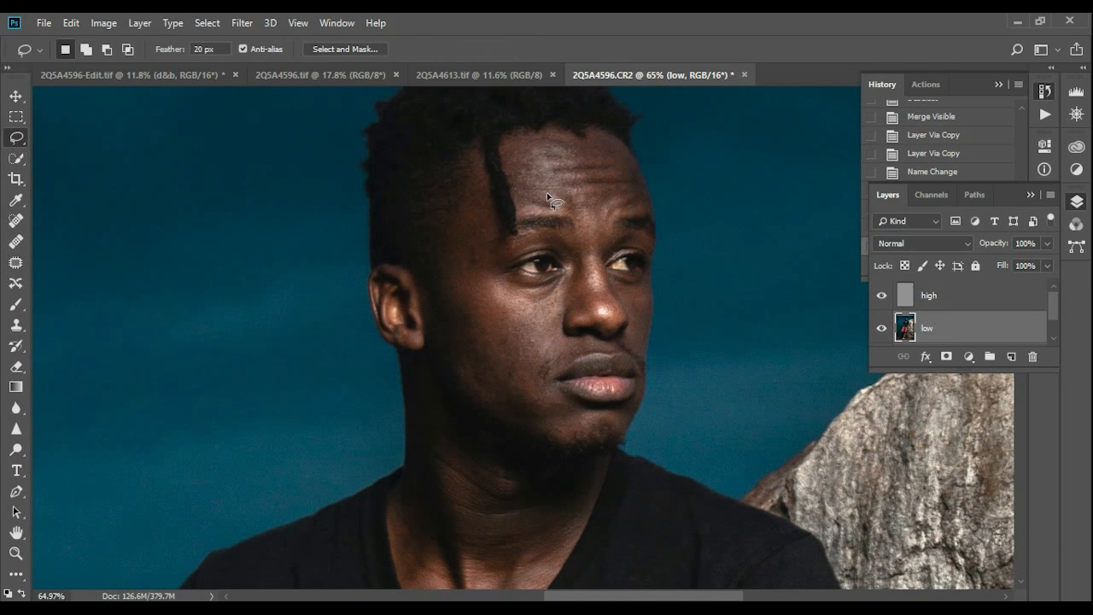
scroll(546, 192, "up", 2)
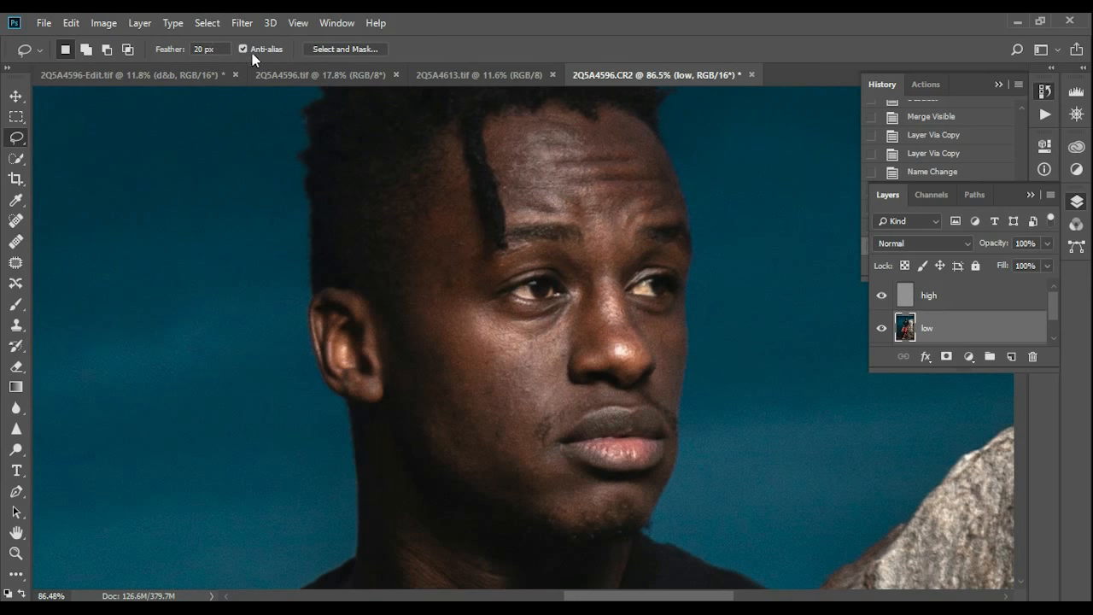
scroll(561, 164, "up", 2)
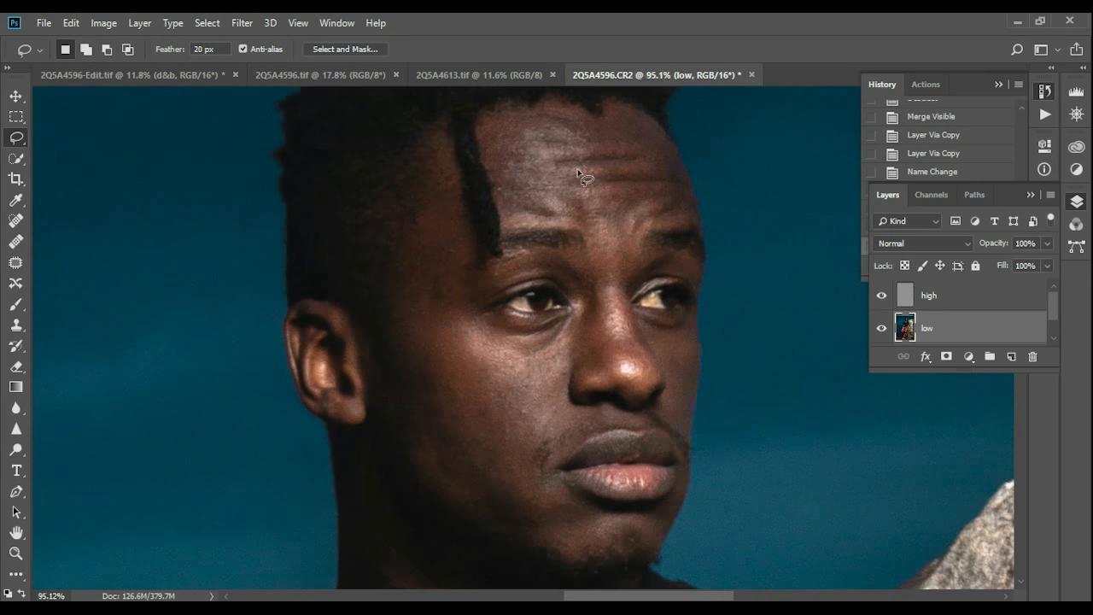
left_click_drag(574, 201, 554, 251)
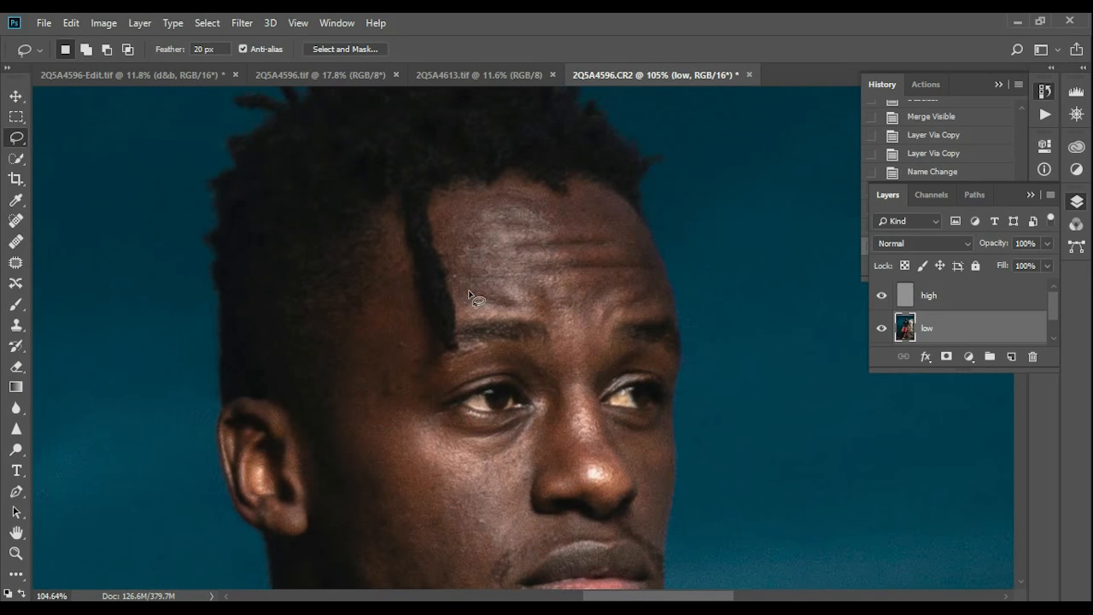
mouse_move(463, 316)
left_mouse_down()
mouse_move(436, 224)
mouse_move(447, 202)
mouse_move(477, 193)
mouse_move(618, 197)
mouse_move(668, 270)
mouse_move(669, 294)
mouse_move(655, 303)
mouse_move(540, 321)
mouse_move(465, 317)
left_mouse_up()
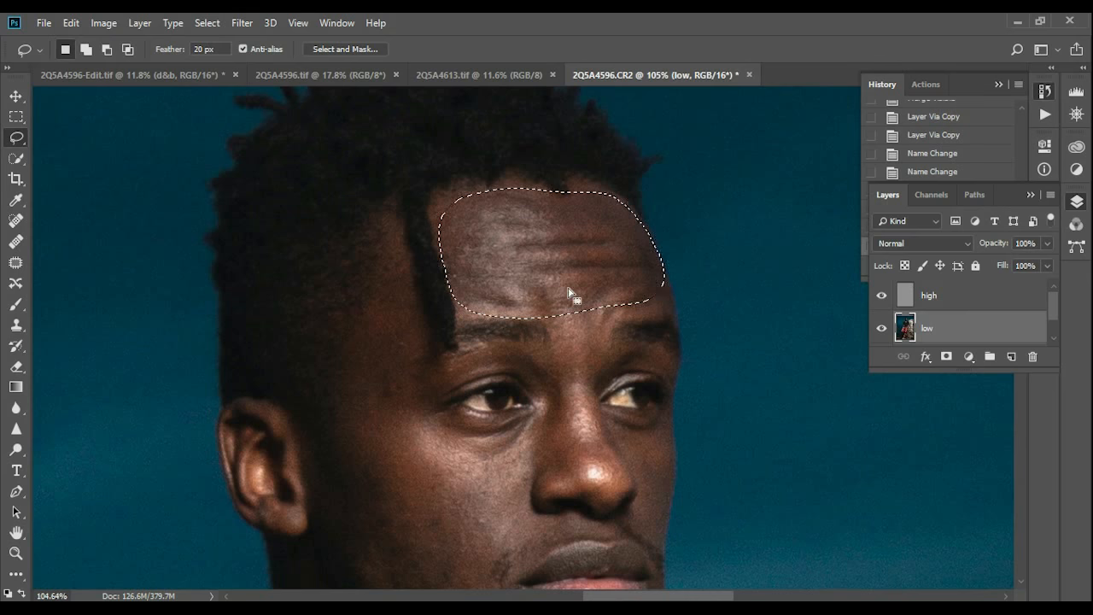
left_click(240, 24)
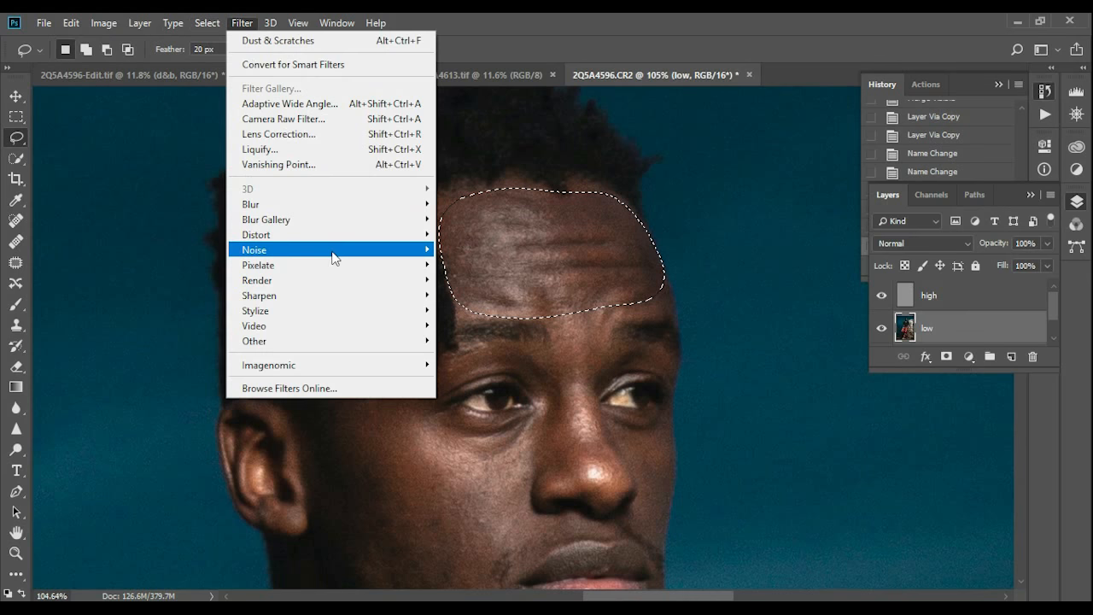
mouse_move(396, 256)
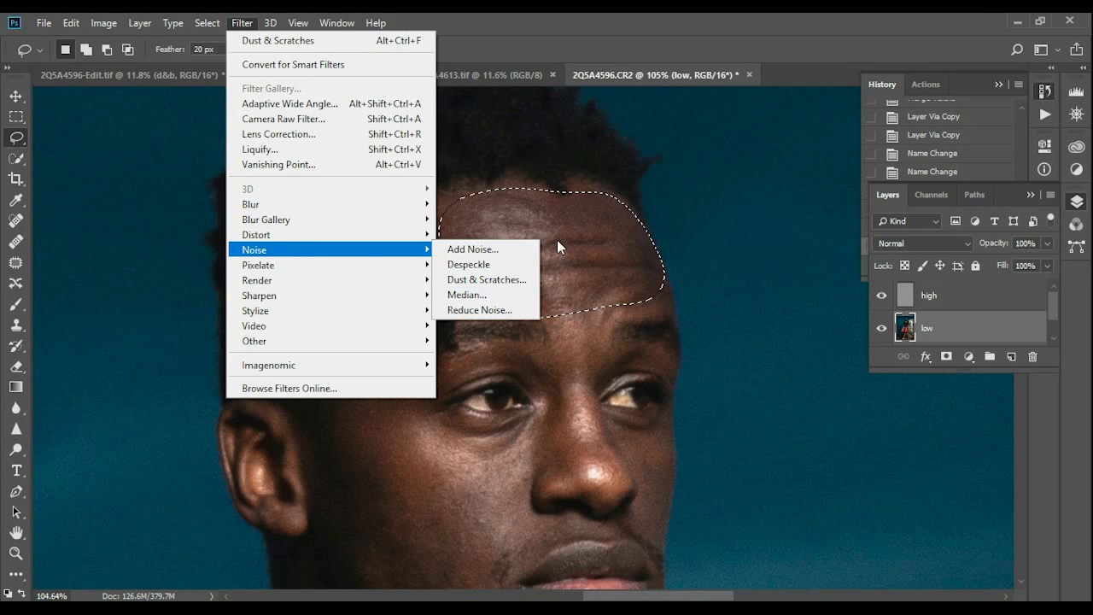
mouse_move(339, 206)
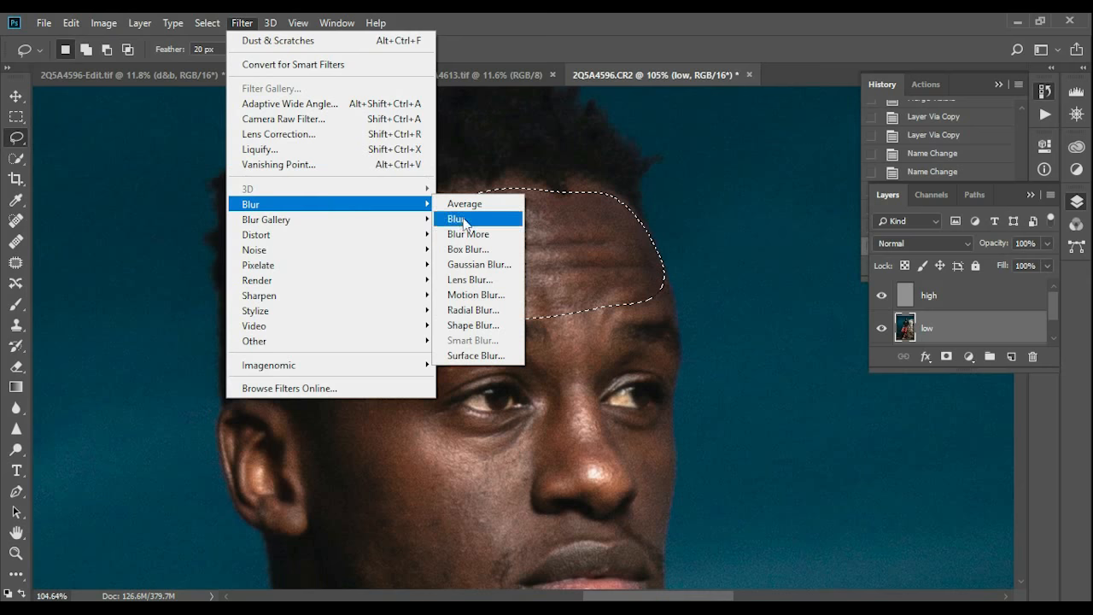
left_click(480, 265)
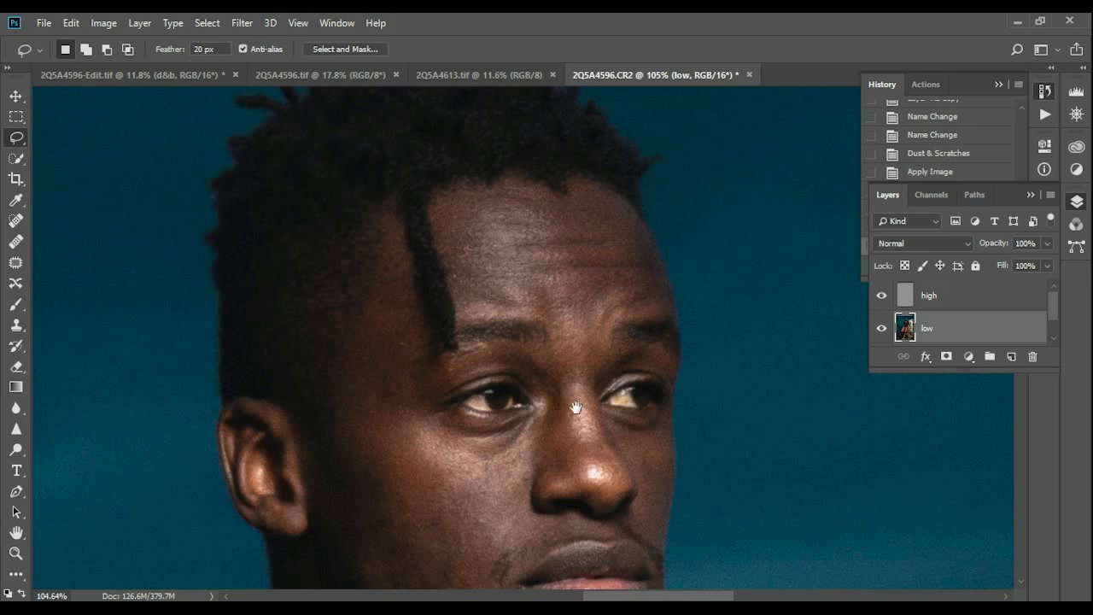
Step: Lasso the man's nose from between the eyebrows to the tip, reapply the Gaussian Blur and clear the selection
left_click_drag(577, 408, 510, 282)
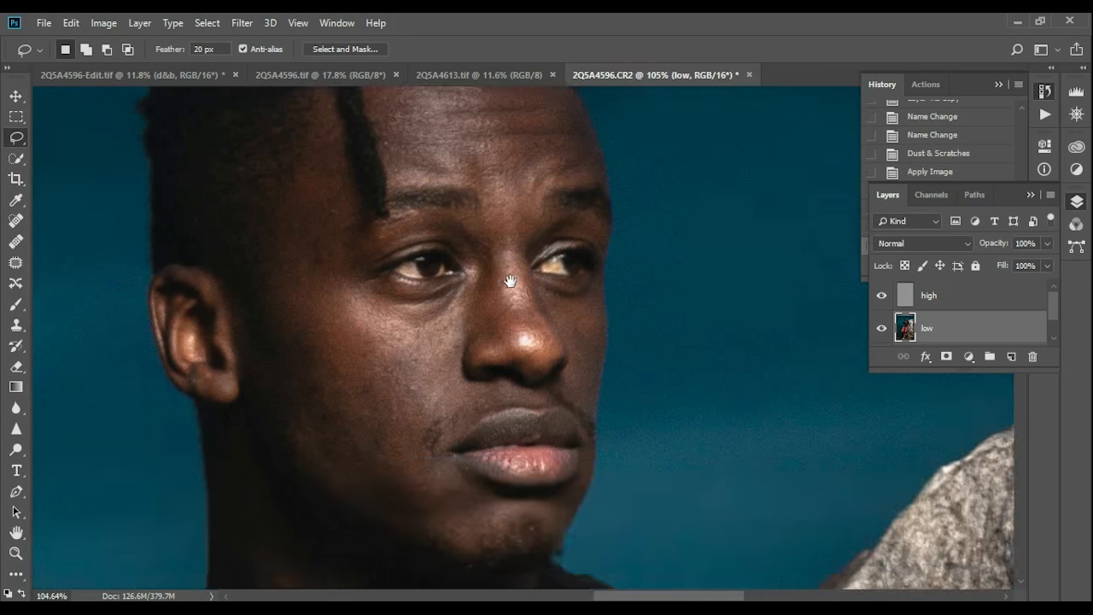
mouse_move(465, 350)
left_mouse_down()
mouse_move(489, 193)
mouse_move(525, 169)
mouse_move(534, 198)
mouse_move(523, 243)
mouse_move(537, 287)
left_mouse_up()
left_click_drag(562, 352, 467, 350)
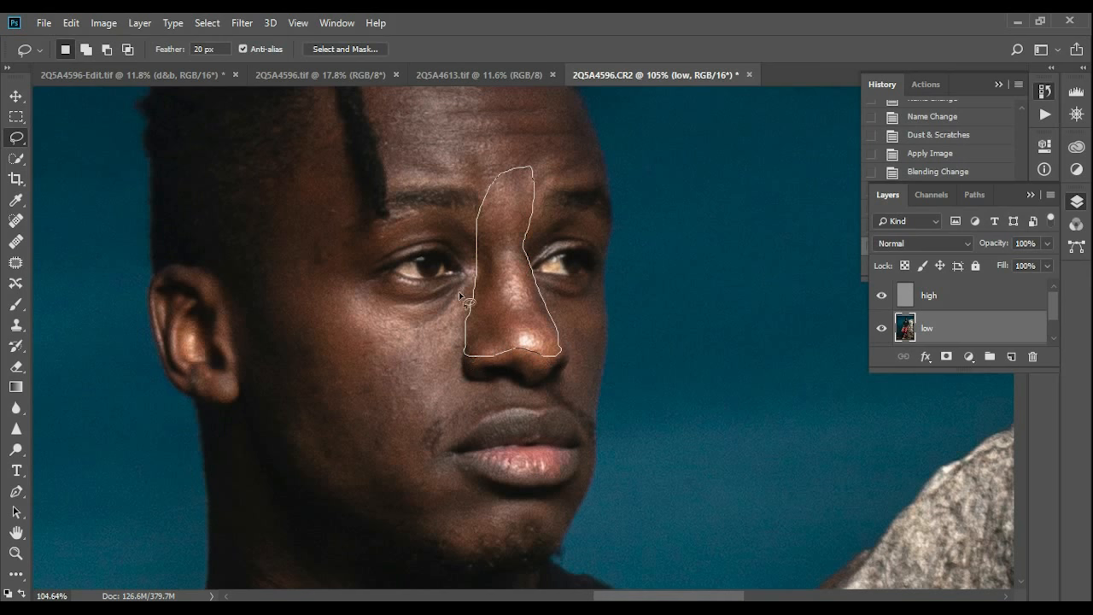
left_click(241, 23)
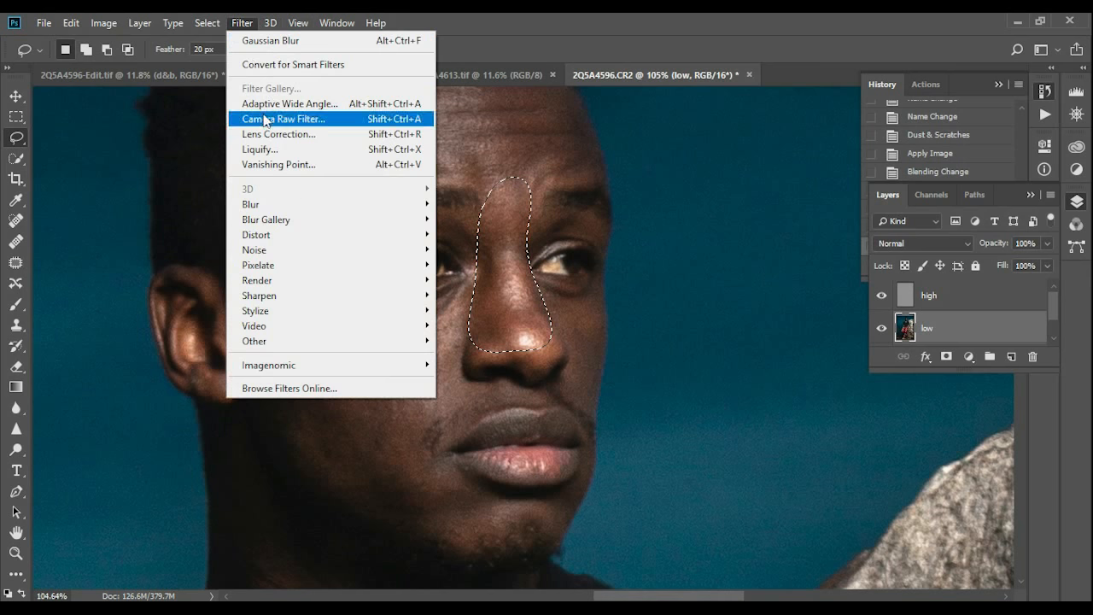
left_click(288, 41)
key("ctrl+h")
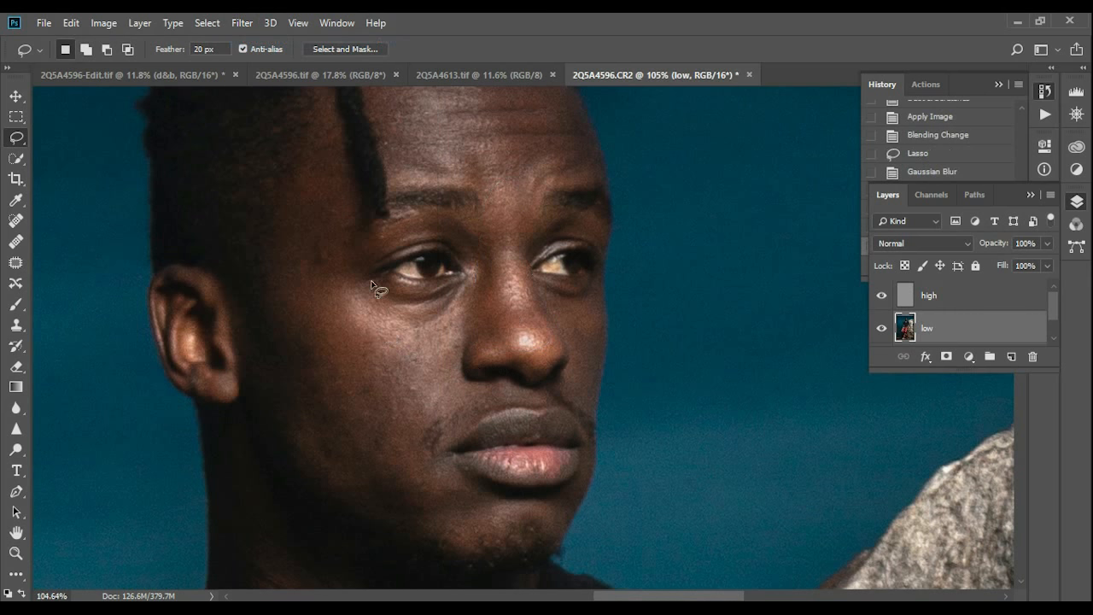
Step: Lasso the large cheek area from below the near eye to the jaw, reapply the Gaussian Blur and deselect
mouse_move(473, 280)
left_mouse_down()
mouse_move(441, 417)
mouse_move(467, 527)
mouse_move(439, 532)
mouse_move(361, 506)
mouse_move(306, 457)
mouse_move(284, 404)
mouse_move(256, 296)
mouse_move(264, 252)
mouse_move(381, 289)
left_mouse_up()
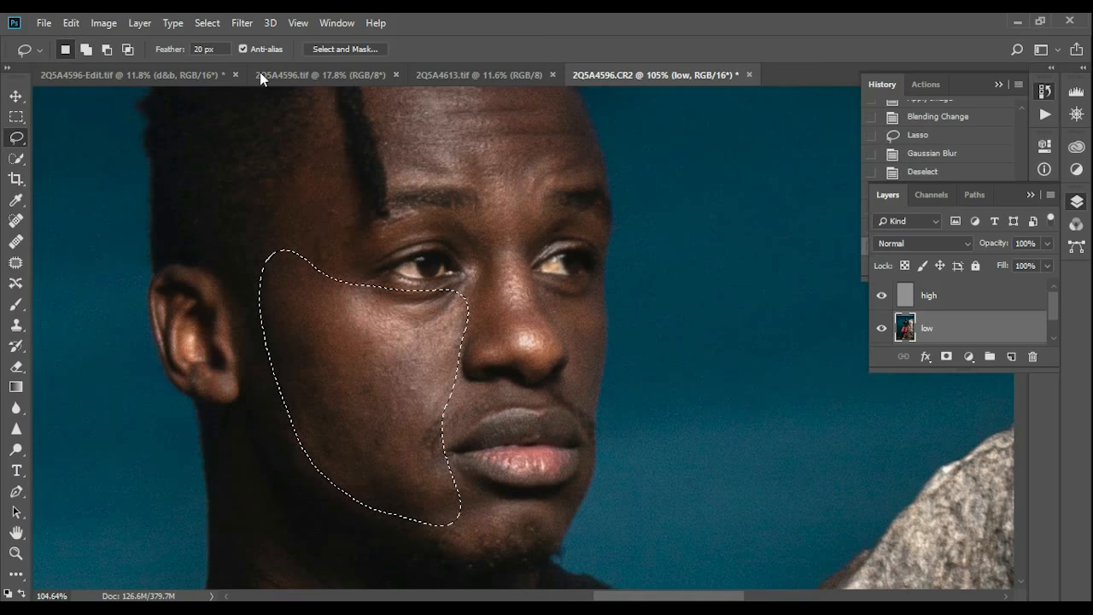
left_click(242, 23)
left_click(270, 41)
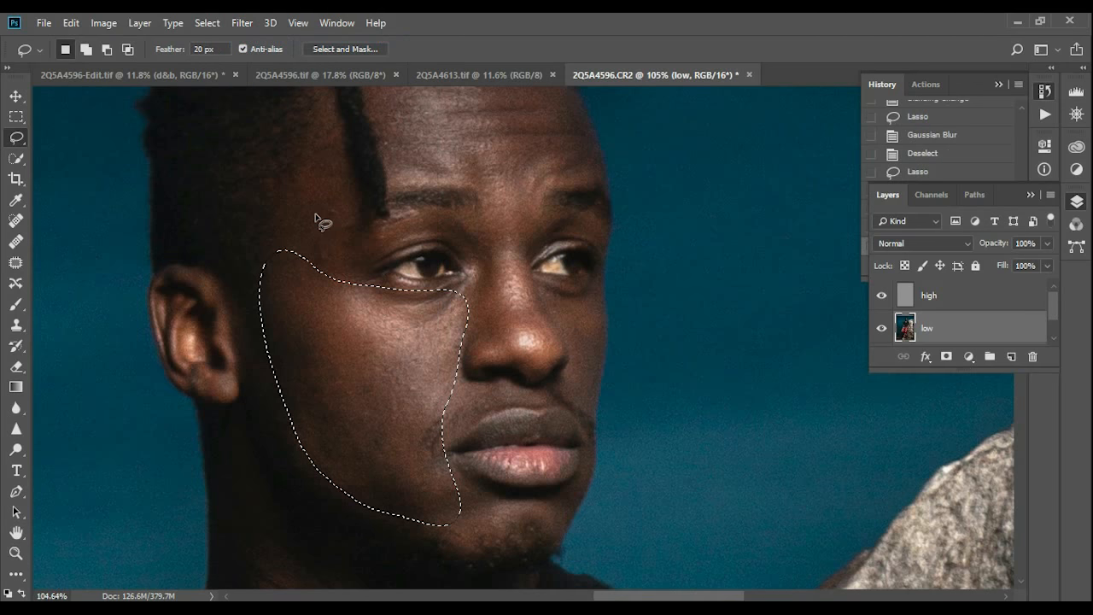
key("ctrl+d")
Step: Lasso the temple area between the man's ear and near eye, repeat the Gaussian Blur there and deselect
scroll(294, 257, "down", 2)
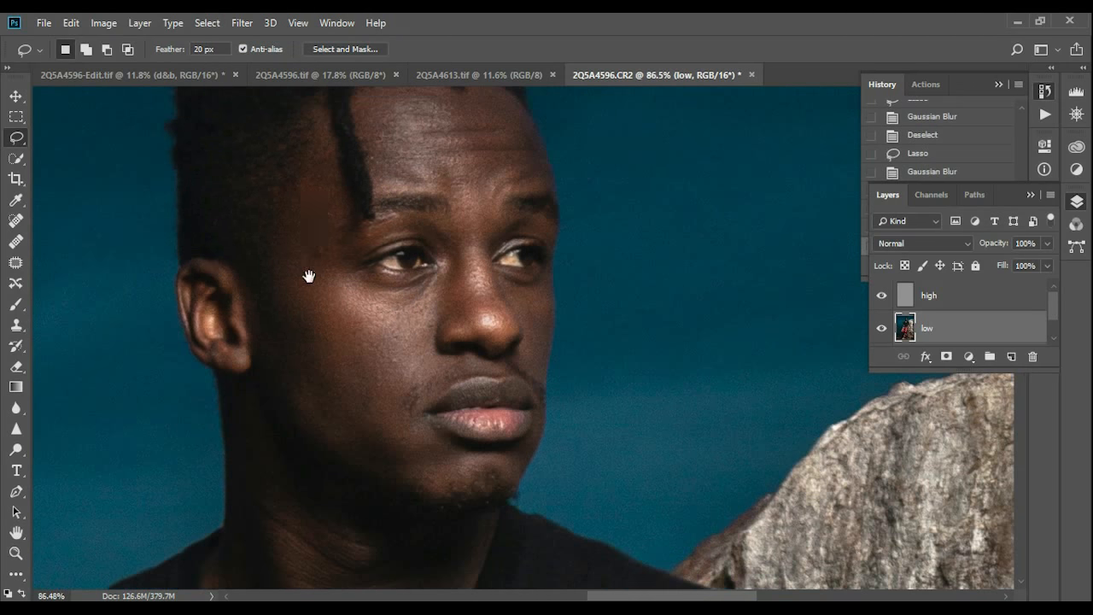
scroll(309, 276, "up", 2)
mouse_move(284, 316)
left_mouse_down()
mouse_move(317, 176)
mouse_move(326, 174)
mouse_move(346, 268)
mouse_move(341, 332)
mouse_move(316, 350)
mouse_move(285, 315)
left_mouse_up()
left_click(242, 23)
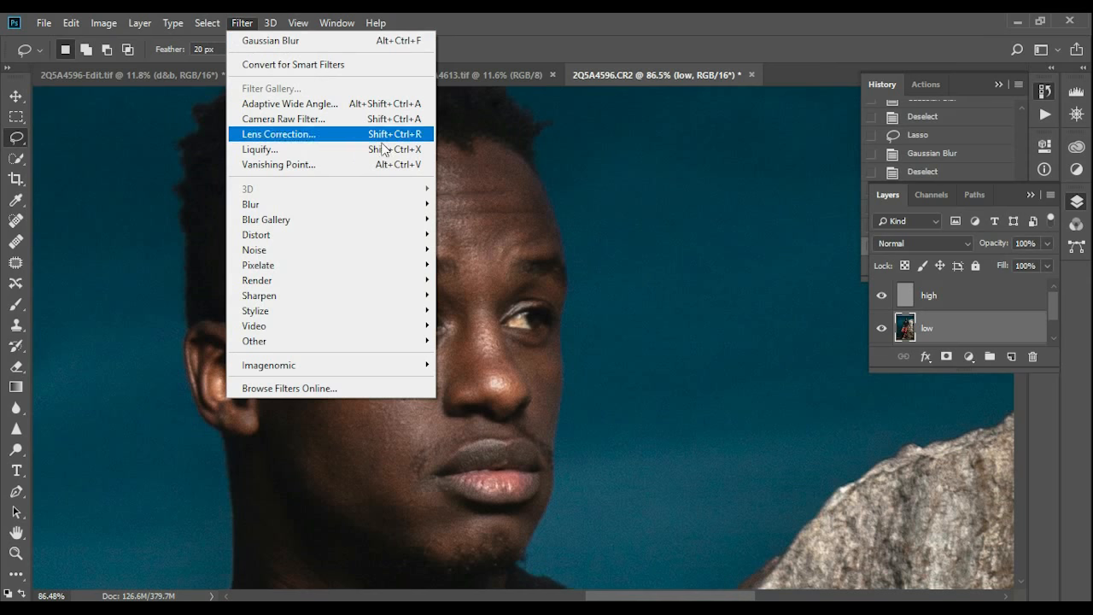
left_click(332, 43)
key("ctrl+d")
Step: Lasso the small patch of far cheek beside the nose and soften it with the same Gaussian Blur
left_click_drag(402, 461, 270, 349)
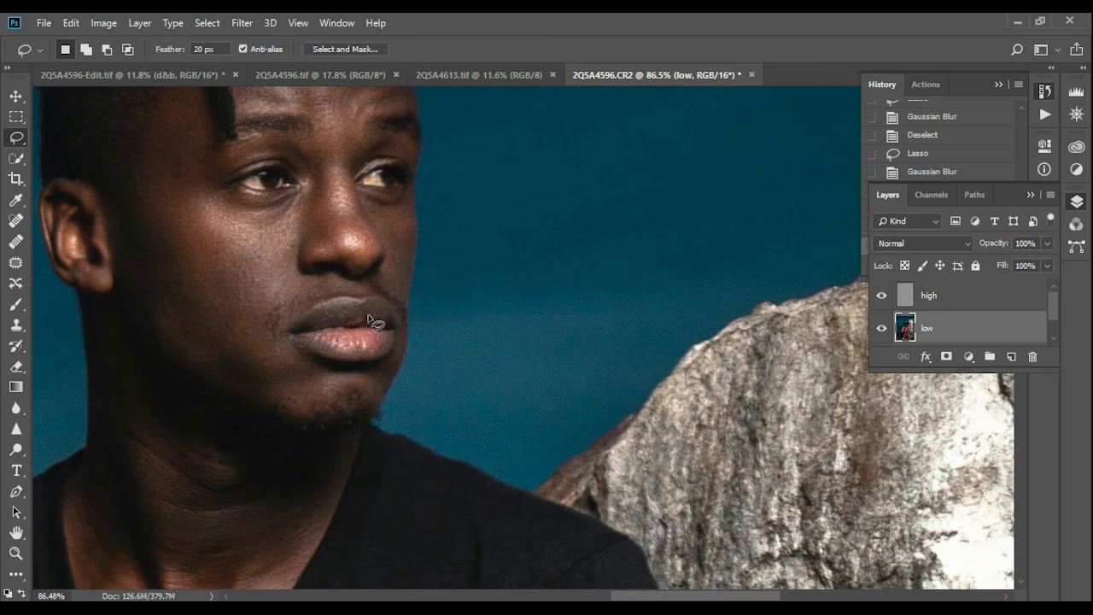
left_click_drag(395, 295, 387, 253)
mouse_move(373, 214)
left_mouse_down()
mouse_move(408, 212)
mouse_move(418, 245)
mouse_move(404, 303)
mouse_move(401, 295)
left_mouse_up()
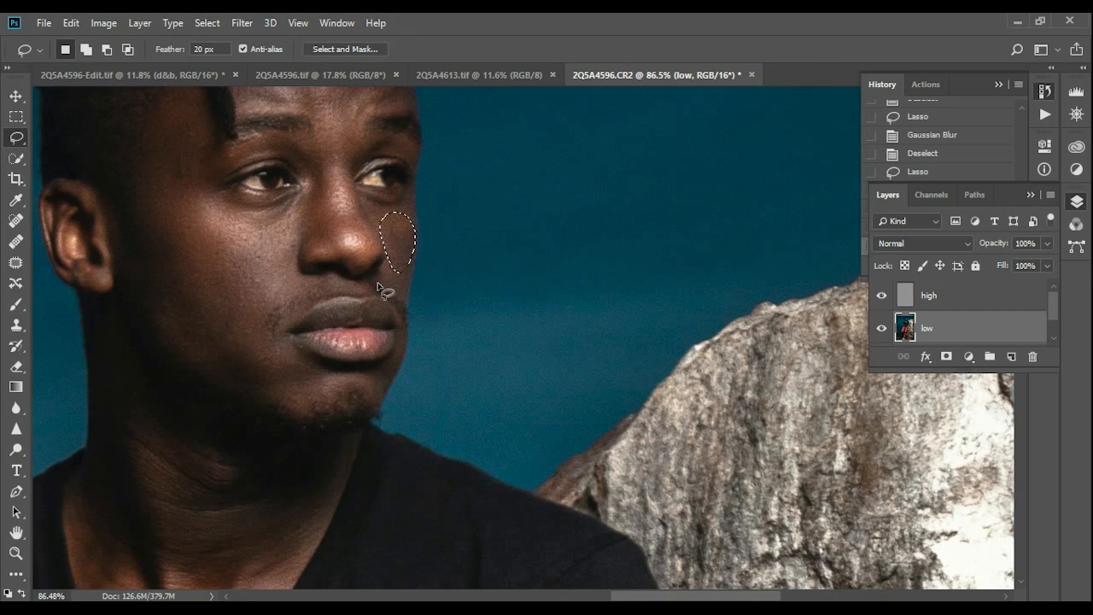
Step: Lasso the shadowed neck below the jaw, reapply the Gaussian Blur to it and clear the selection
scroll(256, 299, "down", 1)
left_click_drag(230, 410, 253, 283)
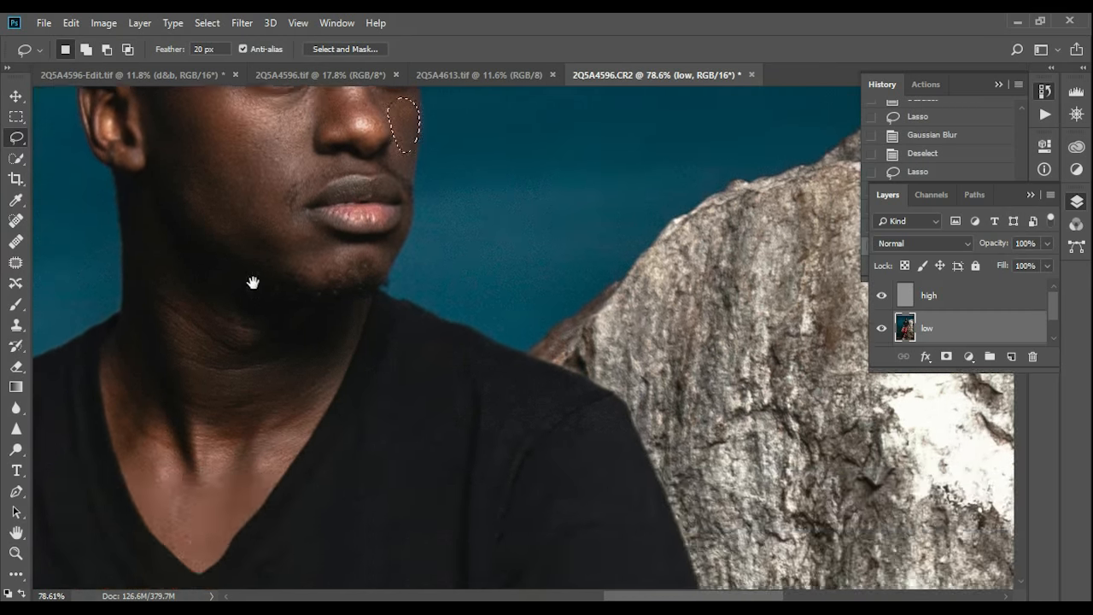
mouse_move(128, 272)
left_mouse_down()
mouse_move(154, 240)
mouse_move(265, 324)
mouse_move(319, 317)
mouse_move(332, 370)
mouse_move(317, 396)
mouse_move(280, 414)
mouse_move(140, 392)
mouse_move(122, 307)
mouse_move(132, 275)
left_mouse_up()
key("ctrl+f")
key("ctrl+d")
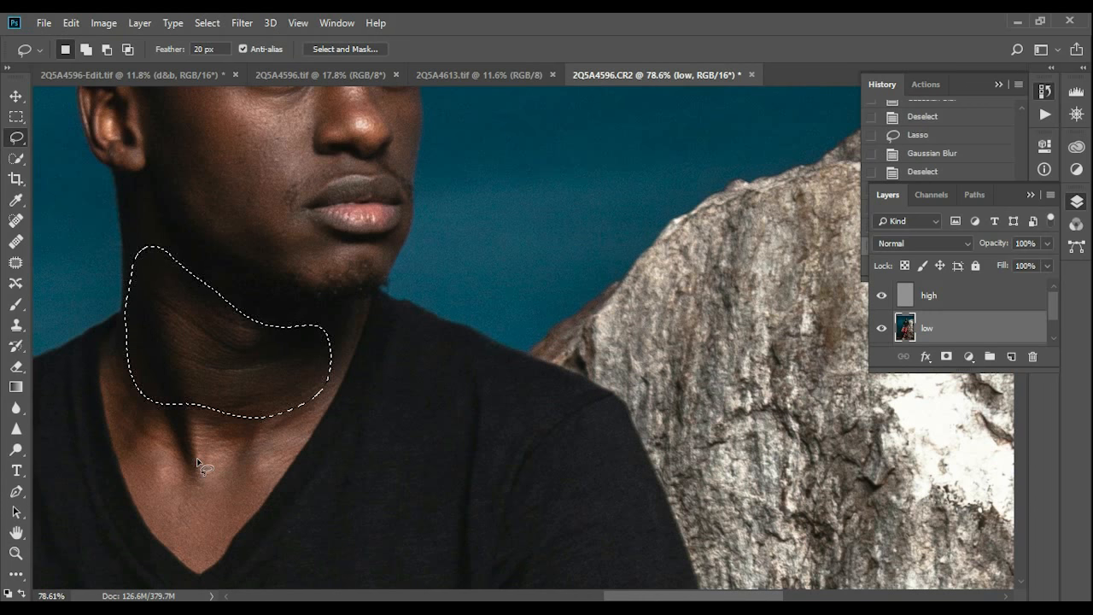
Step: Lasso the exposed chest inside the shirt's V-neck, repeat the Gaussian Blur on it and deselect
mouse_move(117, 433)
left_mouse_down()
mouse_move(120, 398)
mouse_move(134, 389)
mouse_move(218, 423)
mouse_move(322, 396)
mouse_move(304, 433)
mouse_move(201, 561)
left_mouse_up()
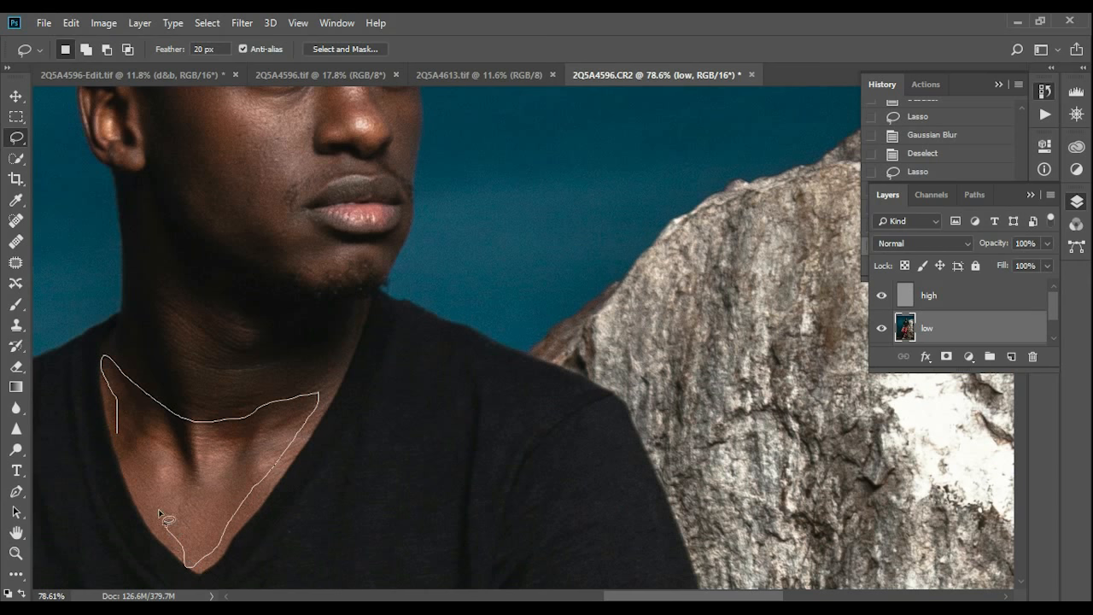
left_click_drag(121, 431, 118, 433)
key("ctrl+alt+f")
key("ctrl+alt+f")
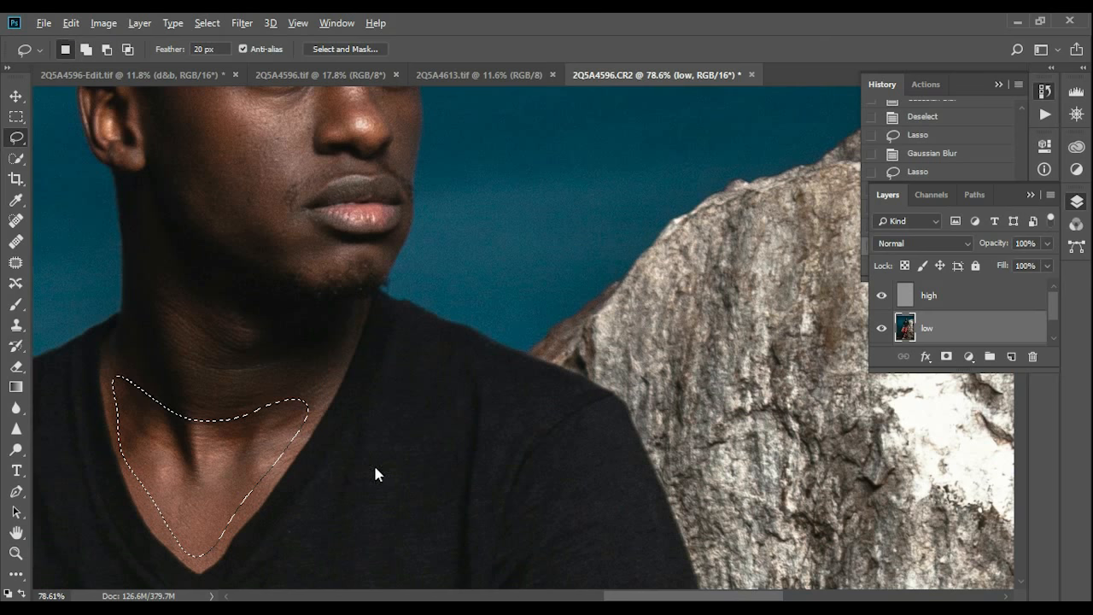
key("ctrl+d")
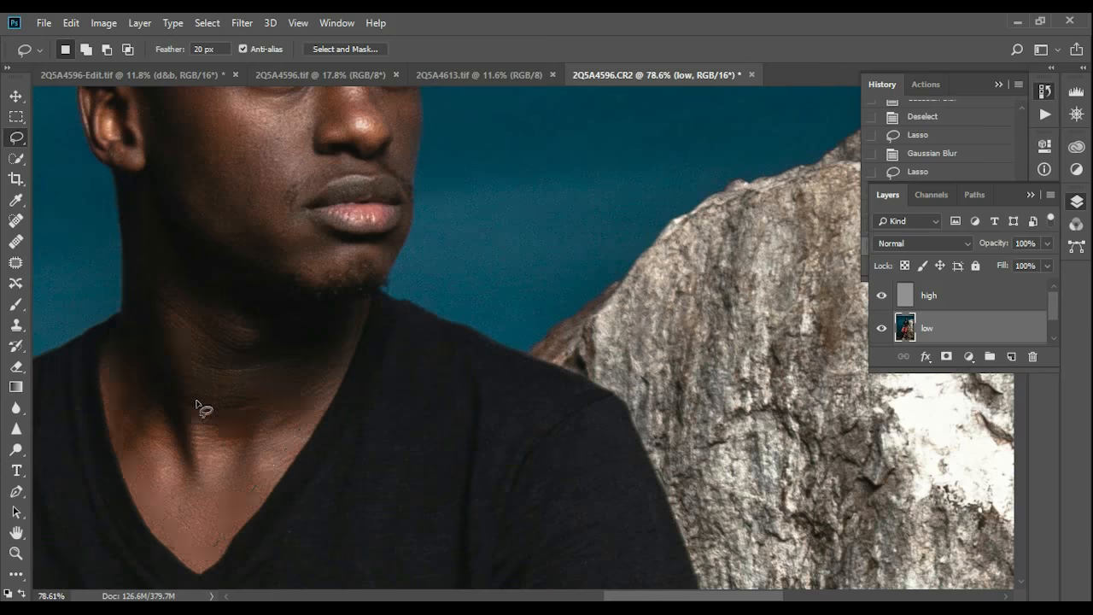
Step: Lasso the arm beside the rock from below the sleeve to mid-forearm, reapply the Gaussian Blur and deselect
scroll(213, 414, "down", 4)
left_click_drag(315, 527, 353, 352)
left_click_drag(379, 487, 401, 281)
mouse_move(393, 324)
left_mouse_down()
mouse_move(410, 268)
mouse_move(398, 311)
left_mouse_up()
left_click_drag(489, 249, 481, 175)
left_click_drag(516, 136, 568, 134)
mouse_move(586, 169)
left_mouse_down()
mouse_move(561, 318)
mouse_move(526, 353)
mouse_move(481, 376)
mouse_move(458, 412)
mouse_move(398, 451)
mouse_move(358, 428)
mouse_move(379, 369)
left_mouse_up()
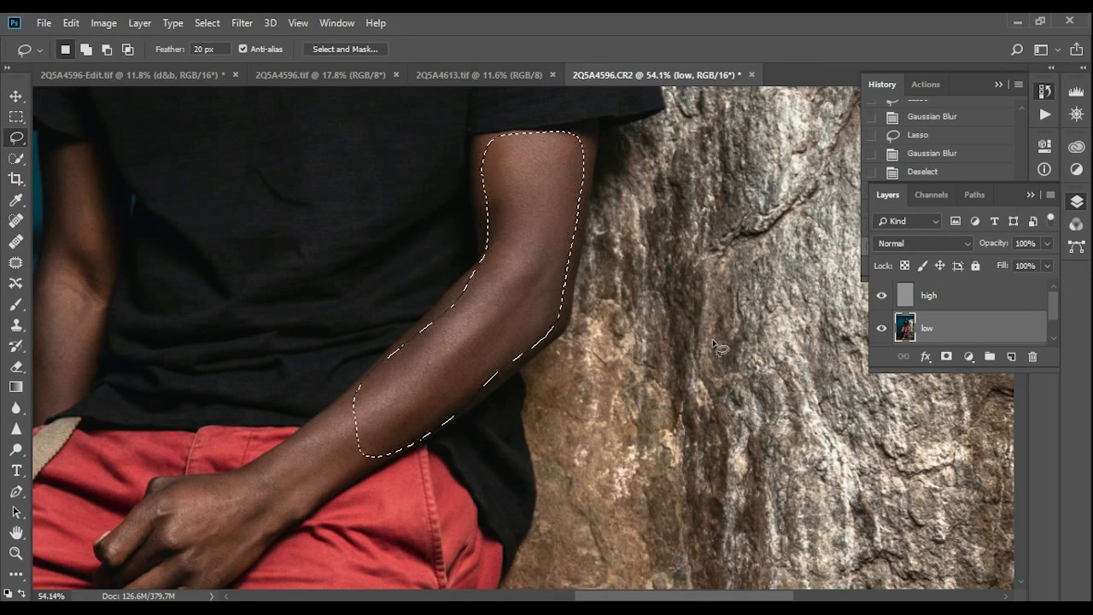
key("alt")
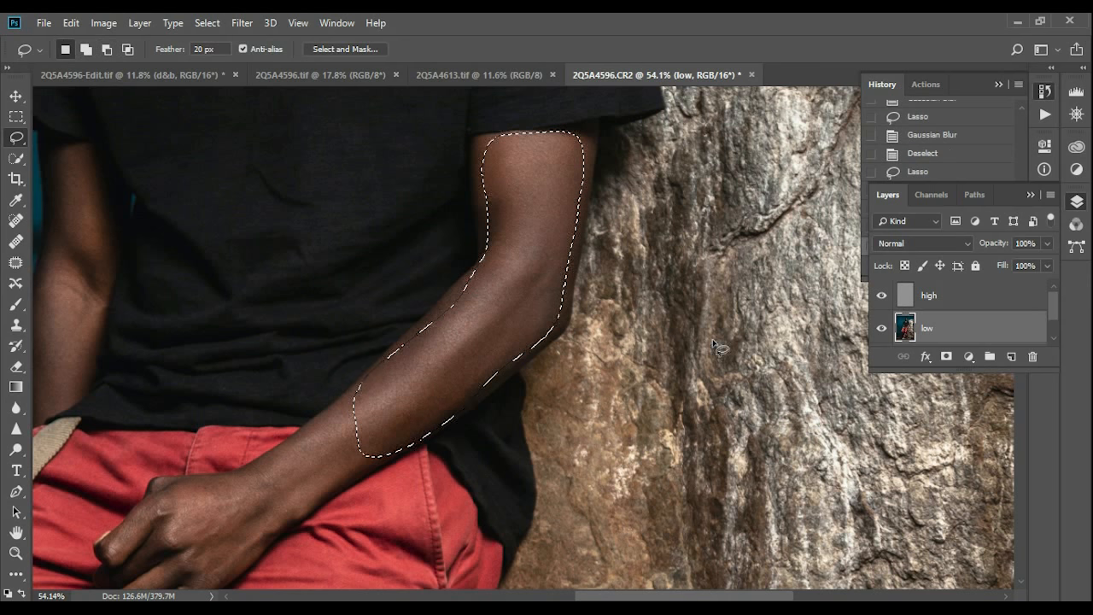
left_click(274, 482)
Step: Lasso the lower forearm, wrist and back of the same arm's hand and repeat the Gaussian Blur there
left_click_drag(296, 525, 320, 430)
mouse_move(214, 407)
left_mouse_down()
mouse_move(283, 392)
mouse_move(338, 355)
left_mouse_up()
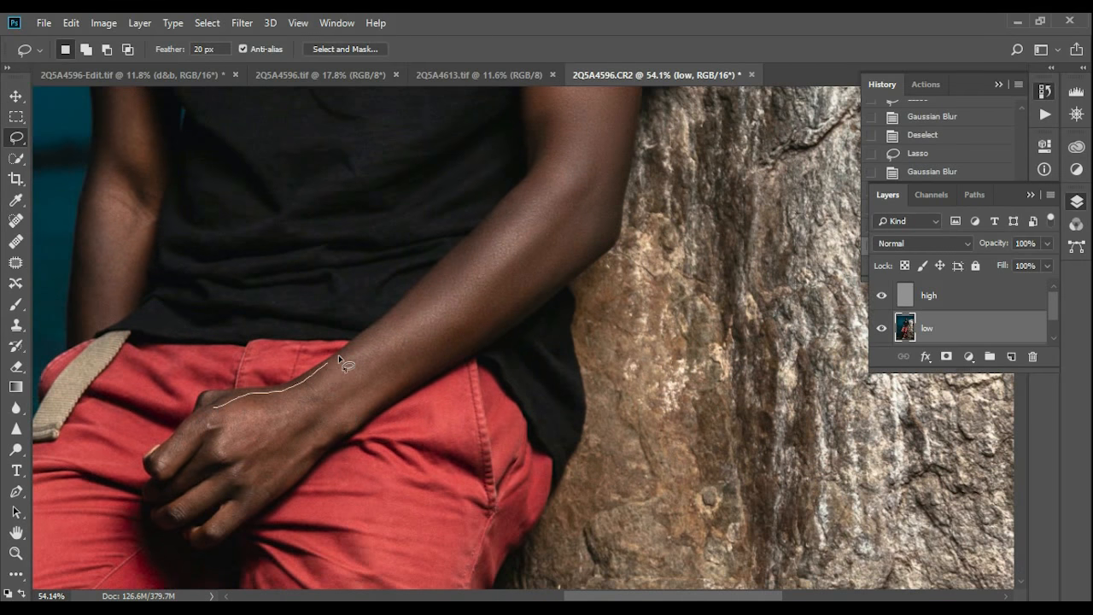
left_click_drag(452, 331, 264, 494)
left_click_drag(215, 406, 214, 407)
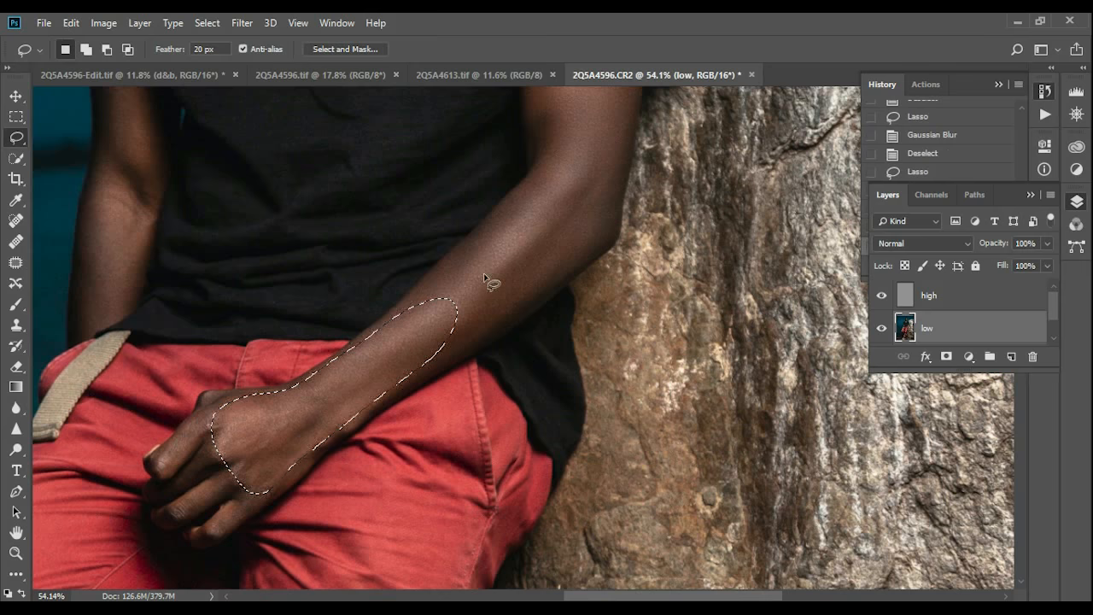
key("ctrl+f")
Step: Lasso the knuckles and upper fingers of the hand resting on the thigh, reapply the Gaussian Blur and deselect
scroll(201, 510, "up", 2)
left_click_drag(223, 520, 240, 406)
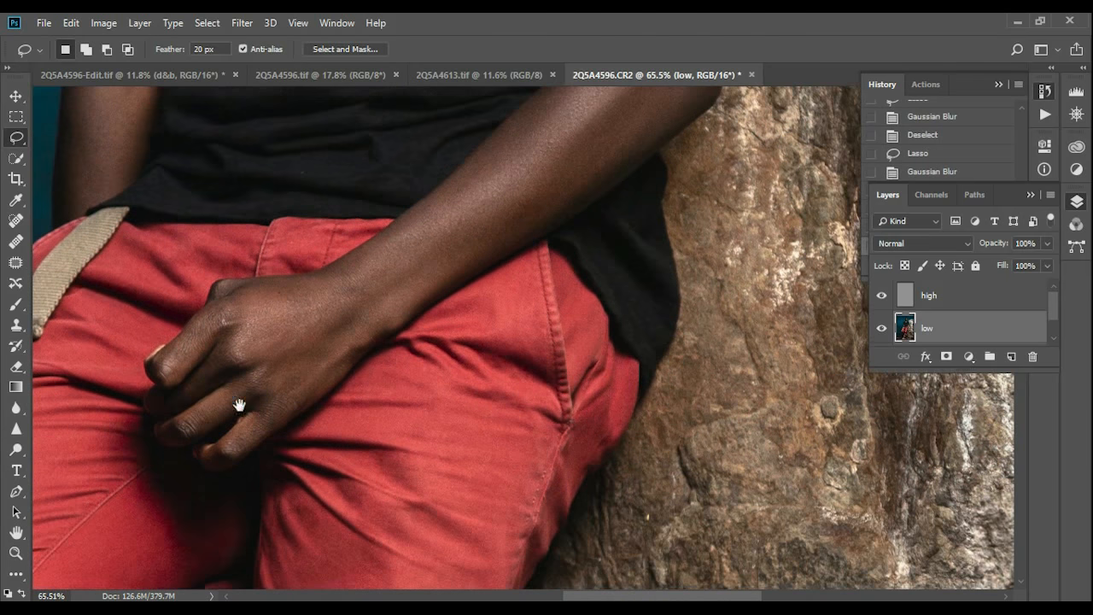
mouse_move(159, 351)
left_mouse_down()
mouse_move(210, 327)
mouse_move(246, 355)
mouse_move(256, 403)
mouse_move(191, 425)
mouse_move(169, 352)
left_mouse_up()
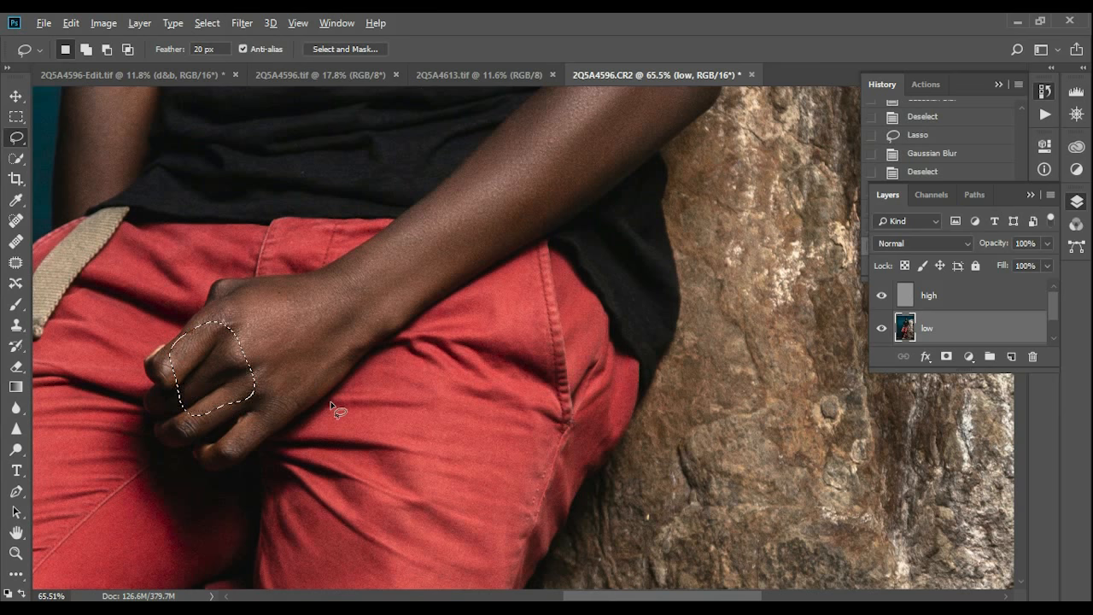
key("ctrl+alt+f")
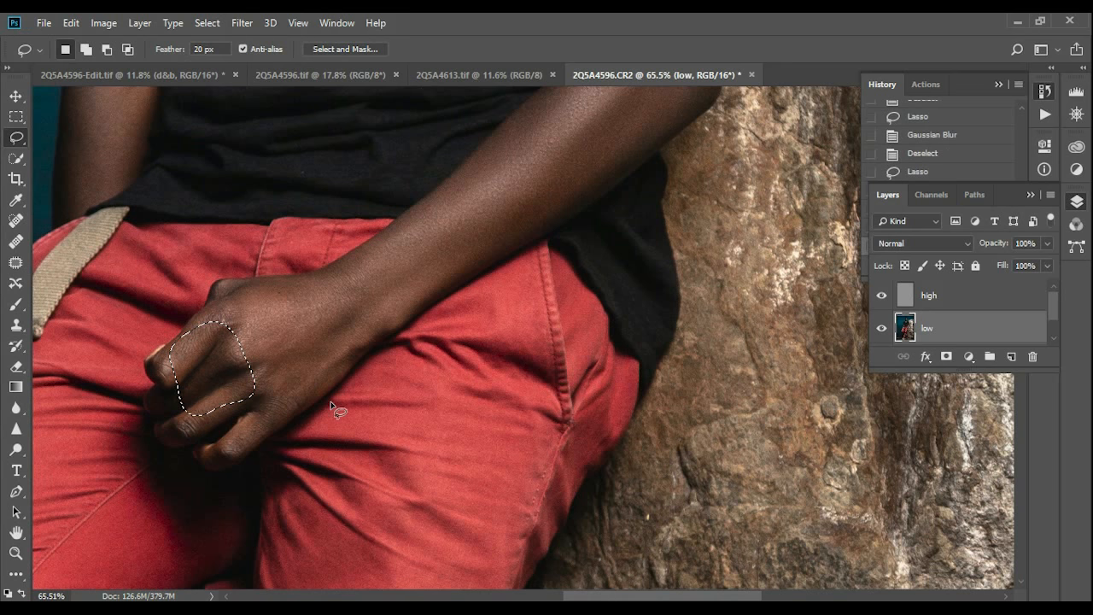
key("ctrl+d")
Step: Lasso the little finger of the same hand and repeat the Gaussian Blur on it
scroll(237, 453, "up", 2)
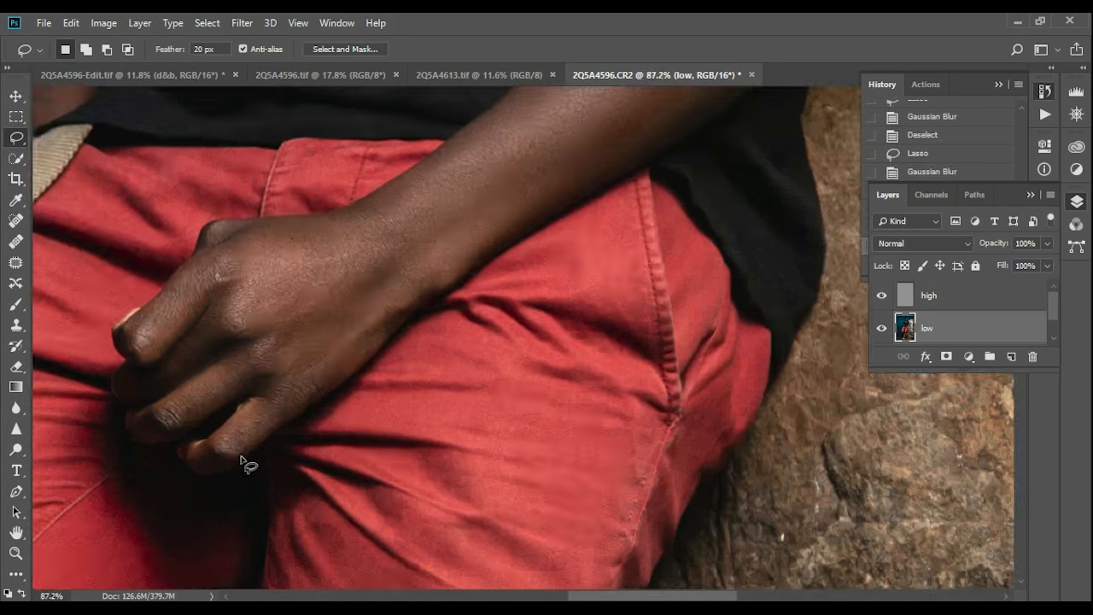
mouse_move(221, 441)
left_mouse_down()
mouse_move(295, 385)
mouse_move(305, 411)
mouse_move(237, 462)
mouse_move(215, 453)
mouse_move(224, 445)
left_mouse_up()
key("alt")
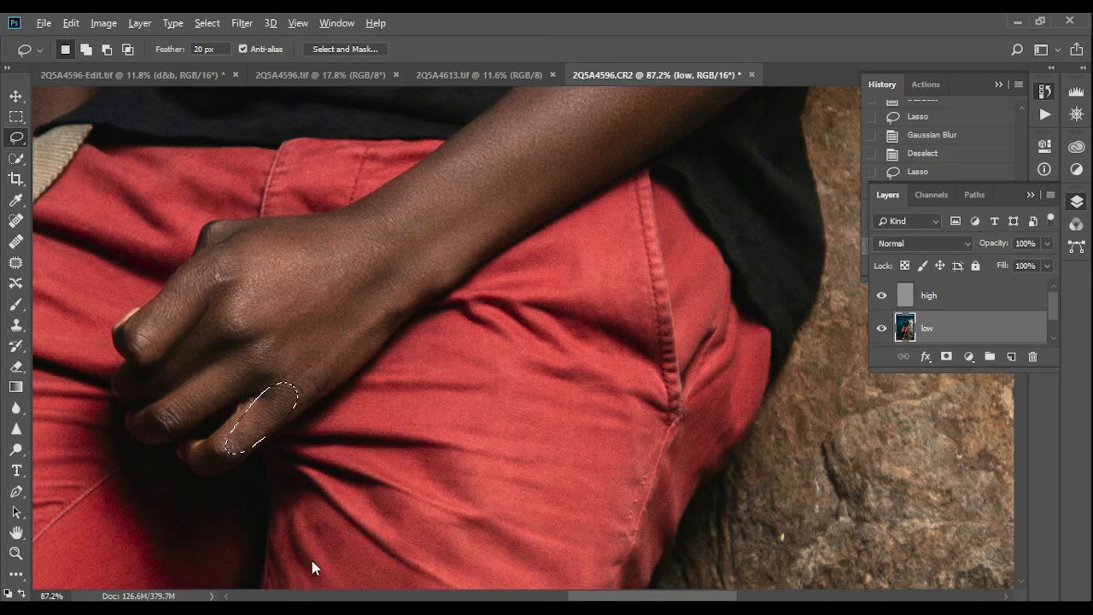
Step: Lasso the other arm, against the water, from below the sleeve to near the belt, reapply the Gaussian Blur and deselect
left_click_drag(338, 319, 576, 520)
left_click_drag(256, 282, 382, 324)
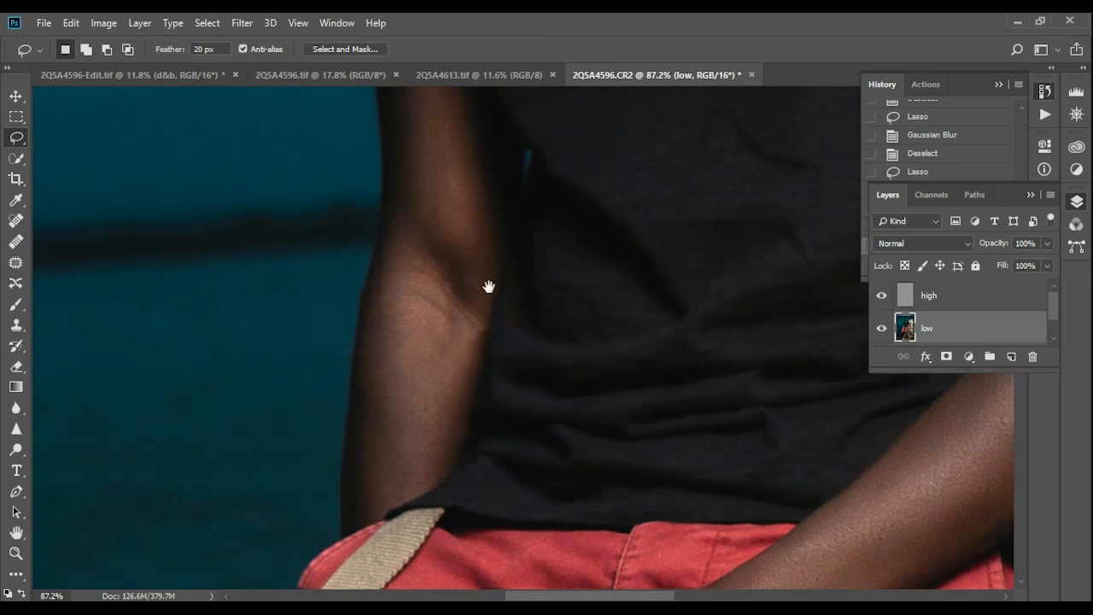
scroll(491, 297, "down", 3)
mouse_move(412, 441)
left_mouse_down()
mouse_move(438, 210)
mouse_move(455, 181)
mouse_move(476, 198)
mouse_move(488, 234)
mouse_move(488, 349)
mouse_move(467, 481)
mouse_move(410, 520)
mouse_move(413, 437)
left_mouse_up()
key("ctrl+f")
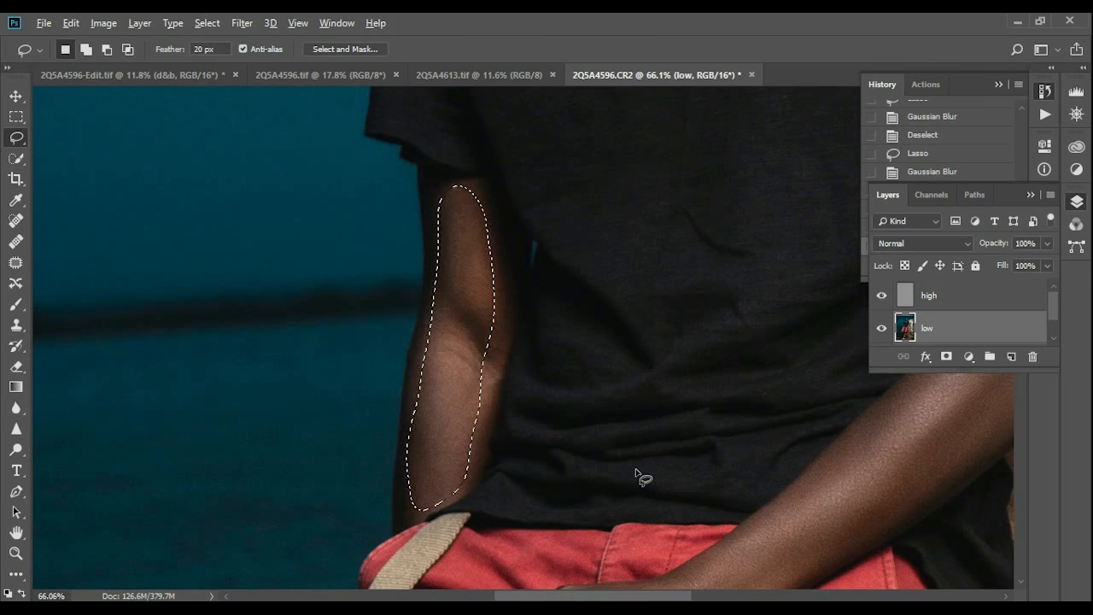
key("ctrl+alt+f")
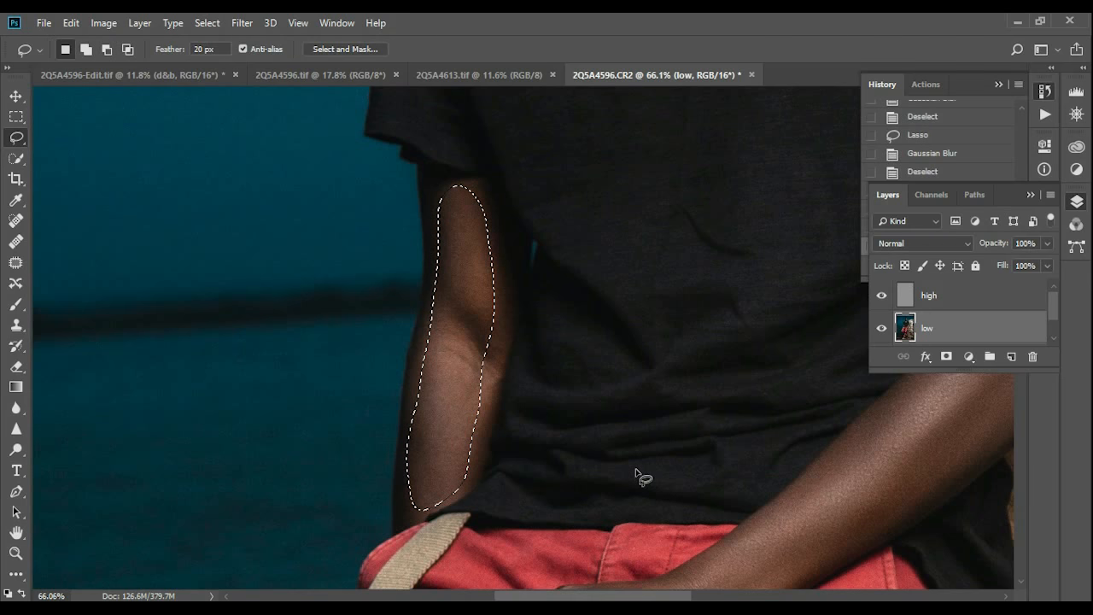
key("ctrl+0")
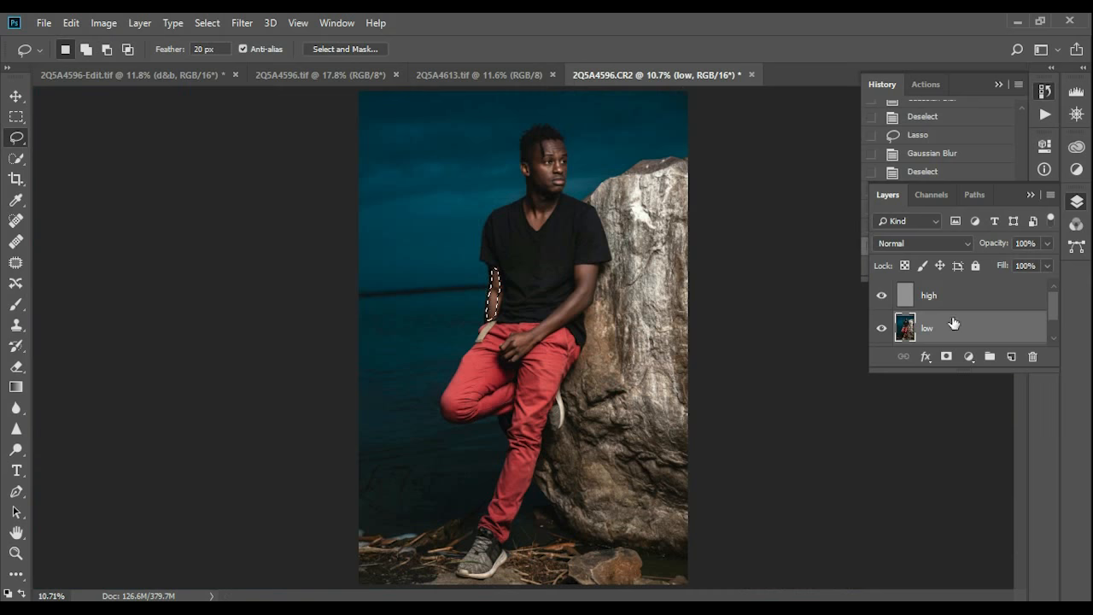
left_click(538, 384)
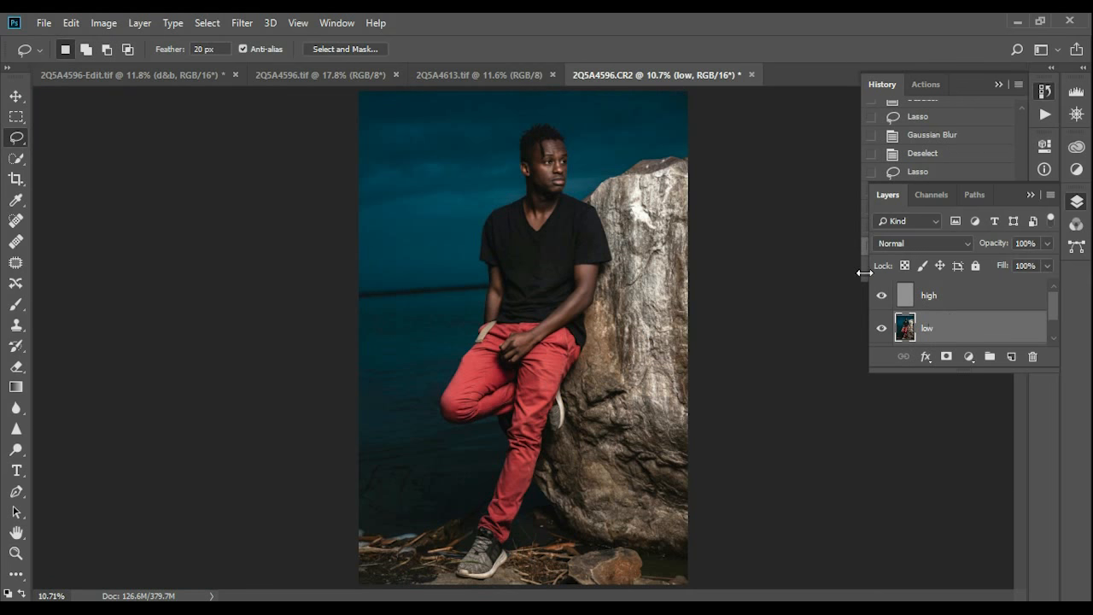
Step: Group the high and low layers together and name the group FQ
left_click(938, 303)
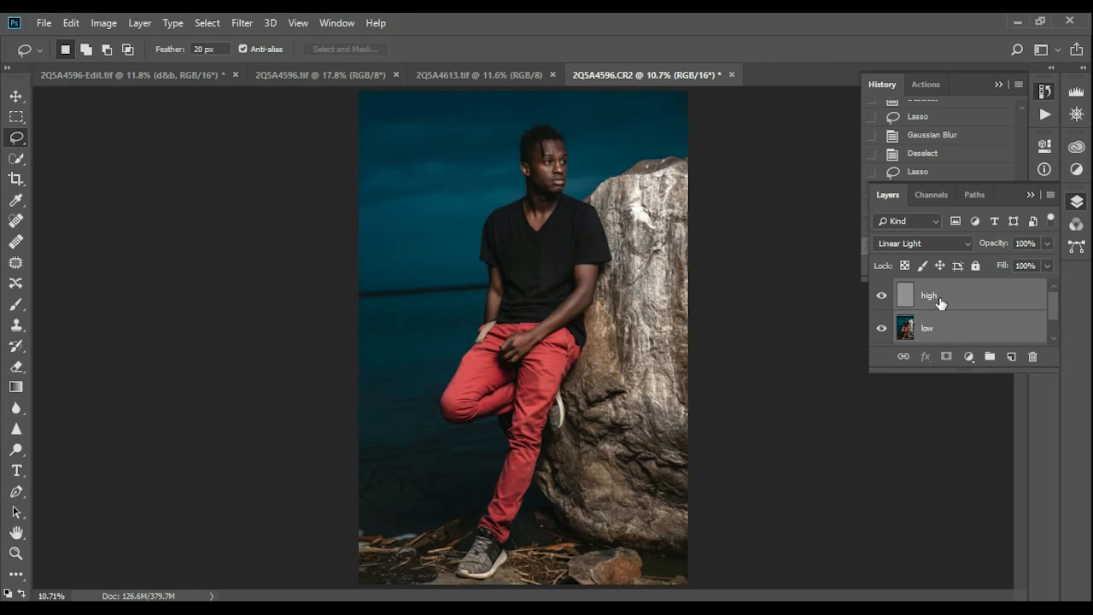
key("ctrl+g")
double_click(931, 293)
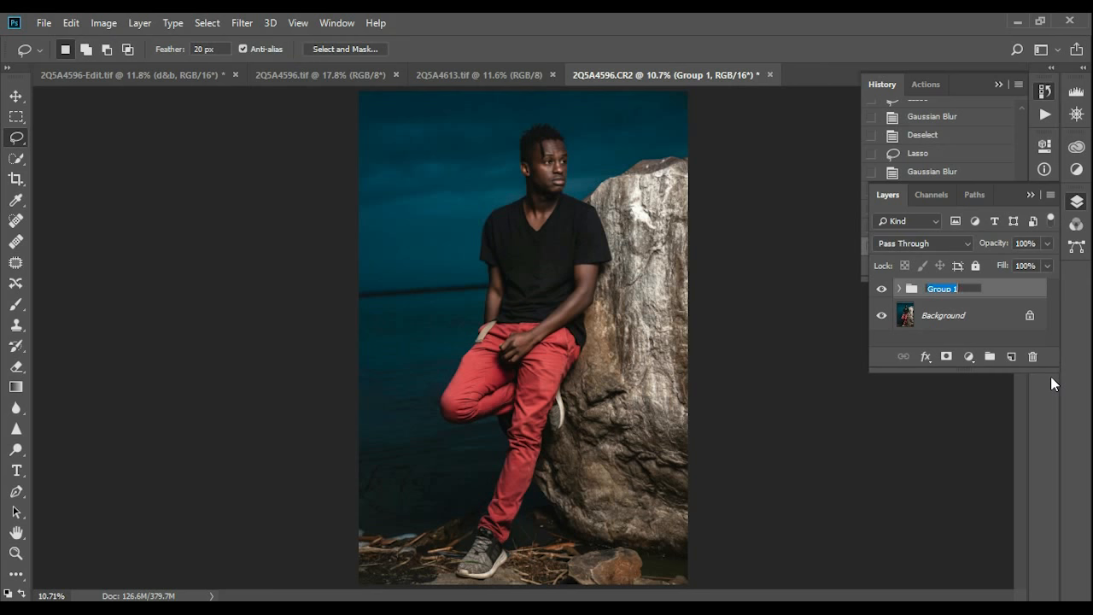
type("FQ")
key("Return")
Step: Compare the man's face up close with the FQ group hidden and shown
scroll(546, 201, "up", 5)
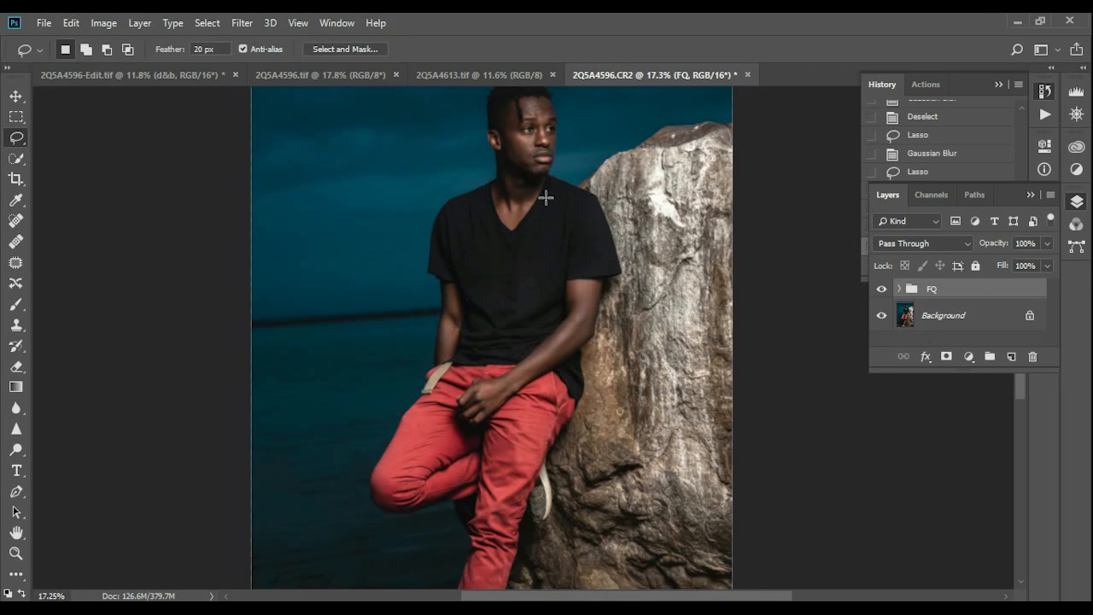
left_click_drag(541, 155, 616, 301)
scroll(607, 257, "up", 4)
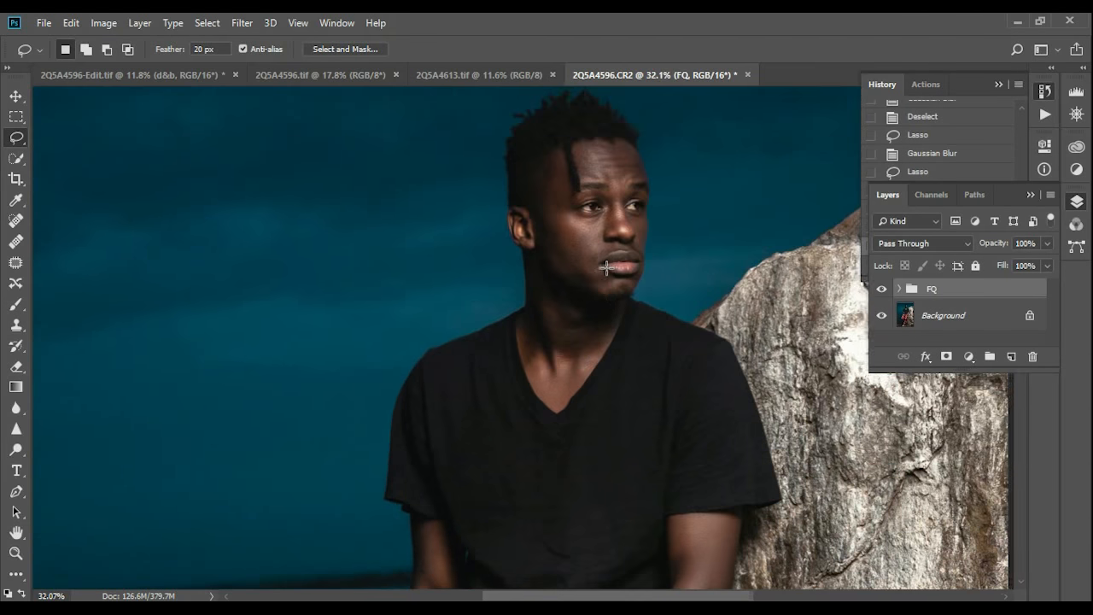
left_click_drag(598, 227, 603, 351)
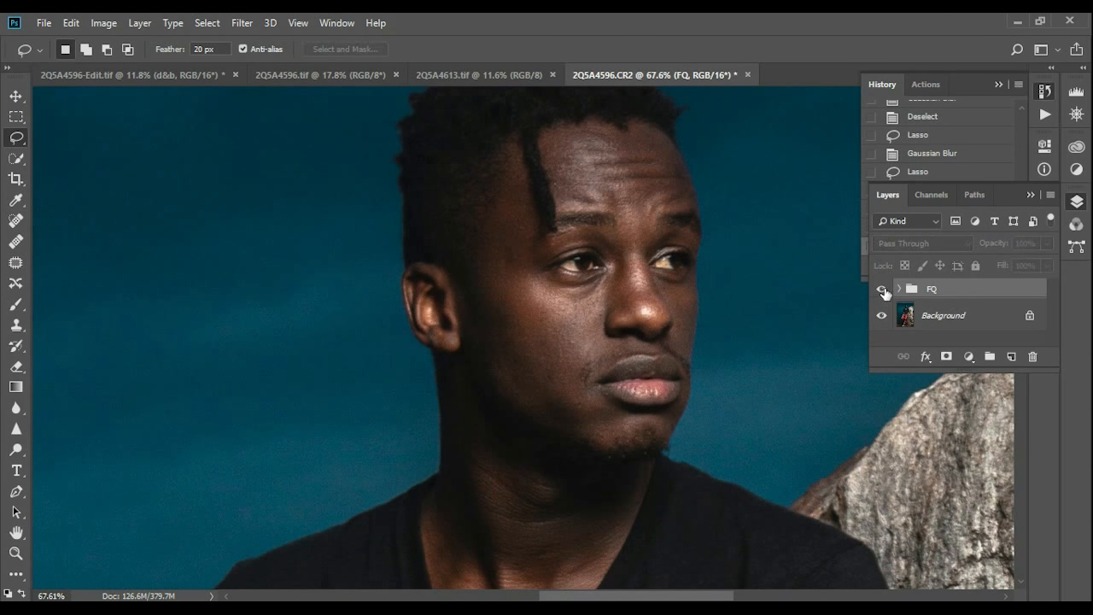
left_click(885, 293)
left_click(885, 293)
left_click(885, 293)
left_click(885, 293)
Step: Compare the man's head and upper body before and after the retouch by toggling the FQ group's visibility
scroll(610, 316, "down", 5)
left_click_drag(599, 340, 589, 241)
left_click(884, 292)
left_click(884, 292)
left_click(884, 292)
left_click(884, 293)
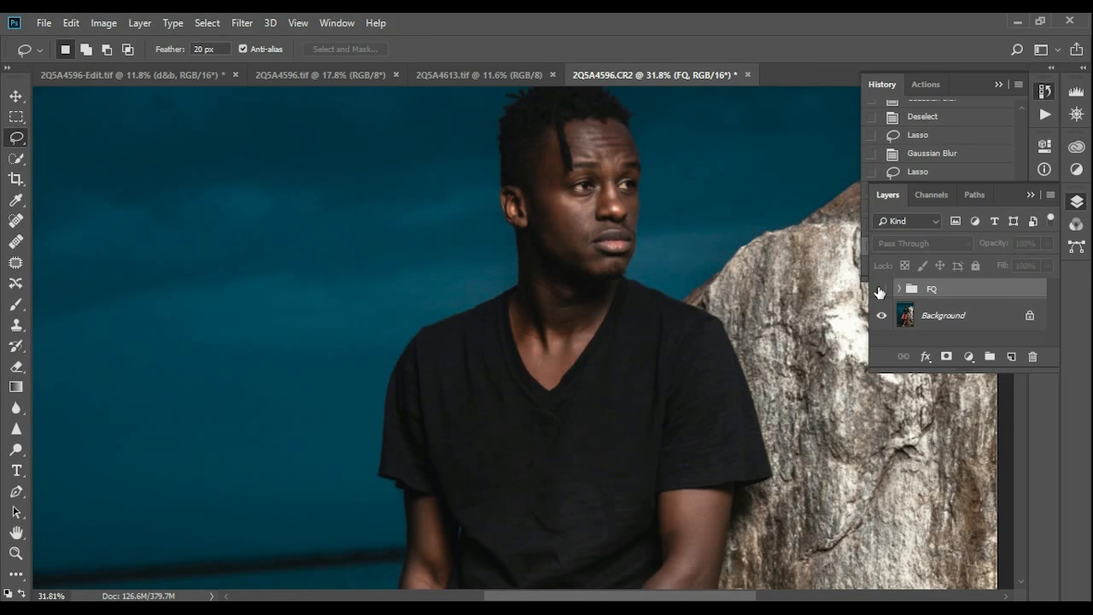